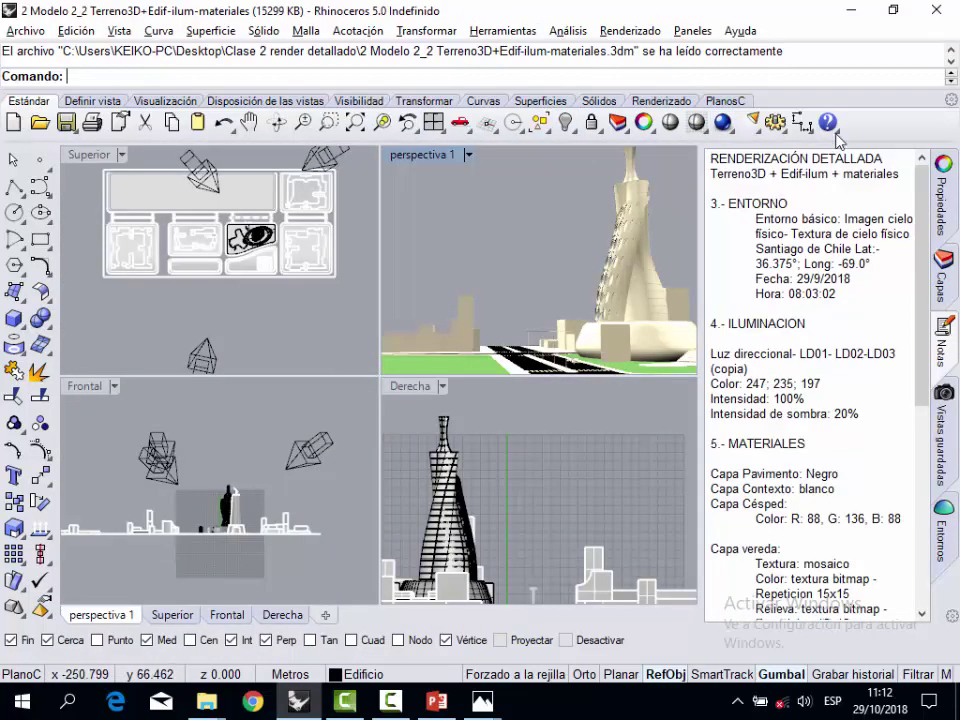
Render the perspective view, close the render window, and review the materials section of the notes.
click(724, 124)
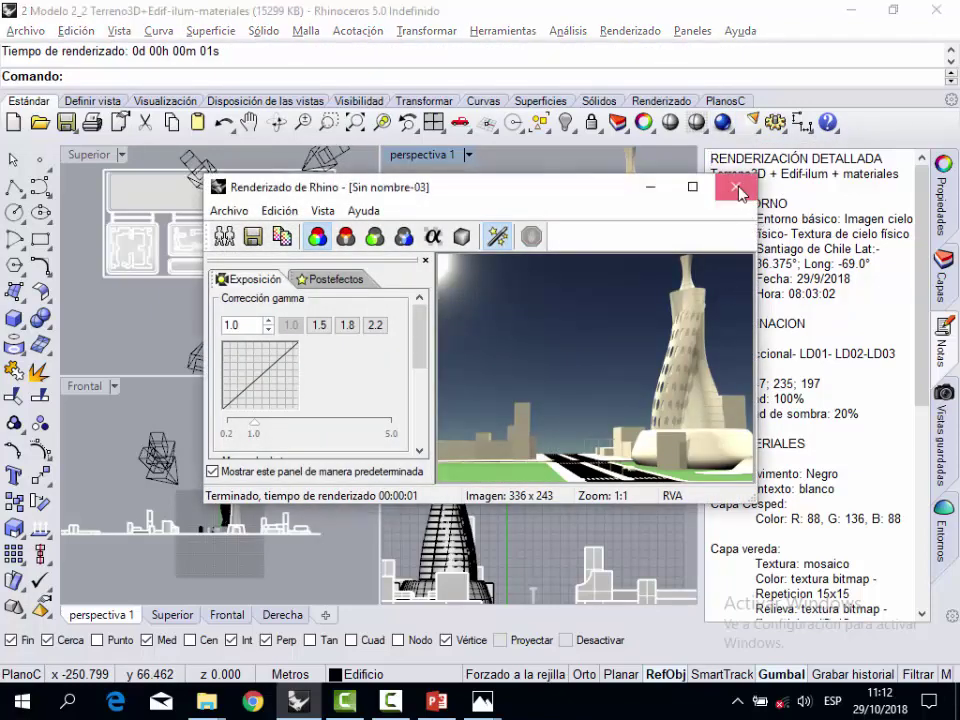
click(735, 187)
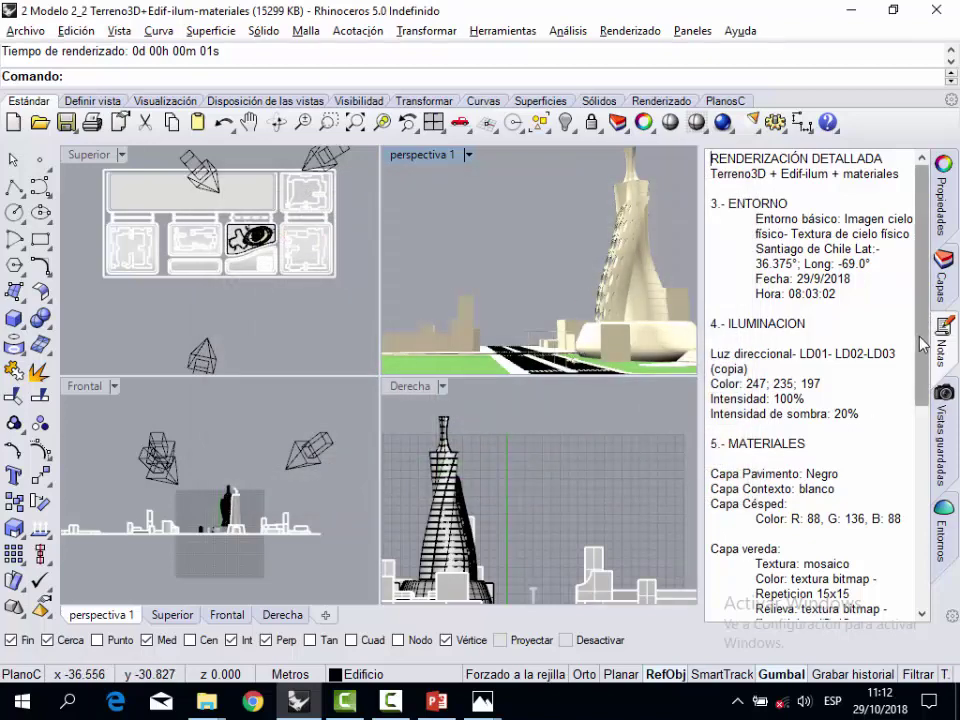
drag(915, 358, 936, 425)
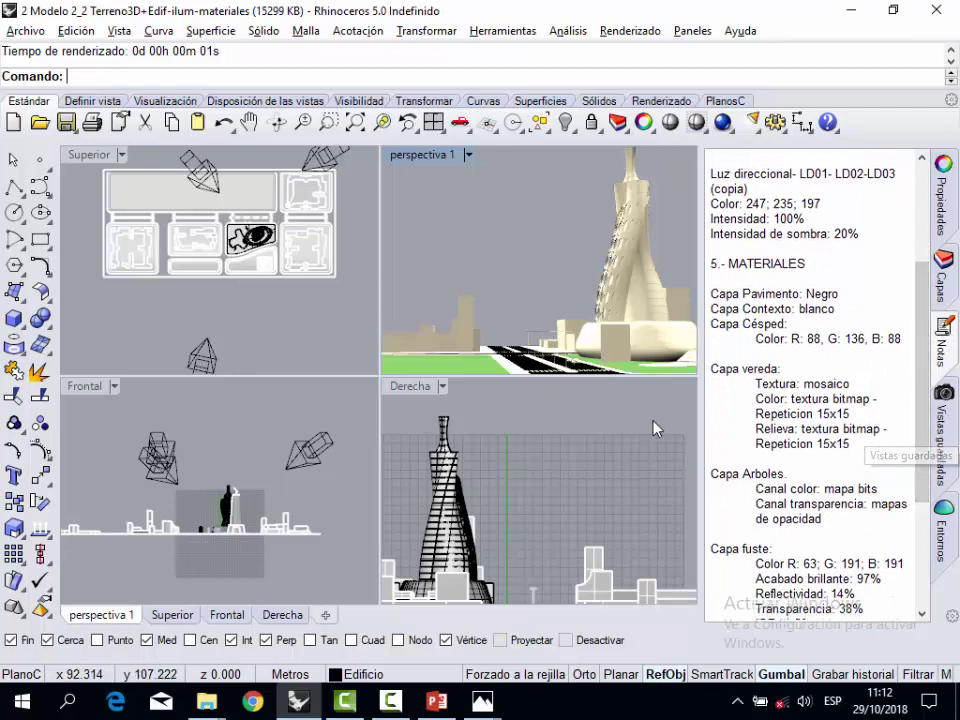
Select the grass surface and inspect the cesped layer's material settings, then cancel without making changes.
click(498, 368)
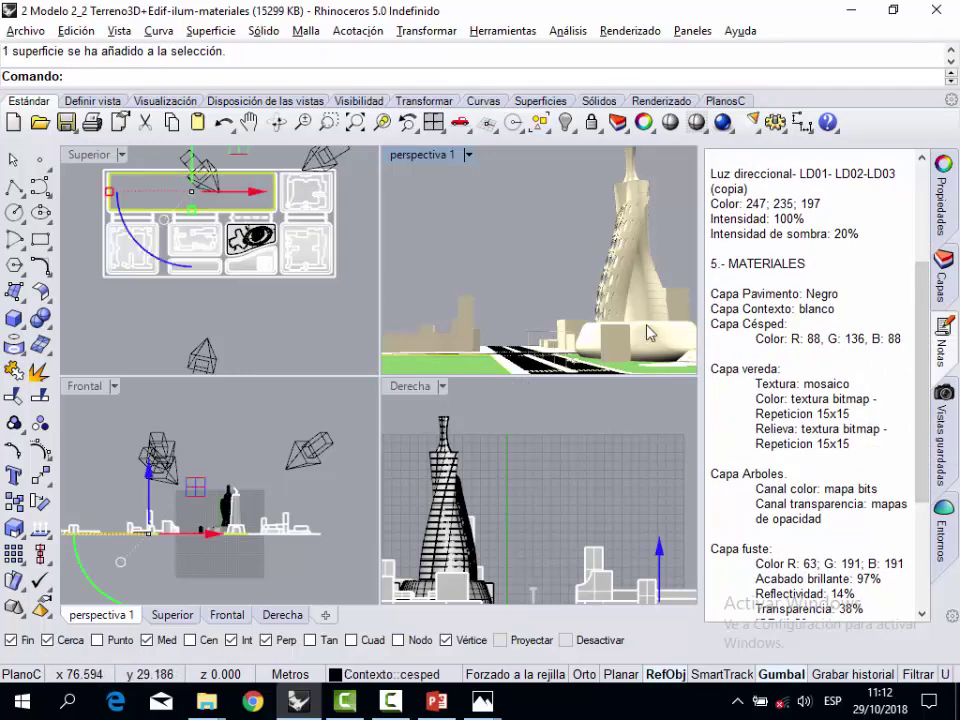
click(945, 280)
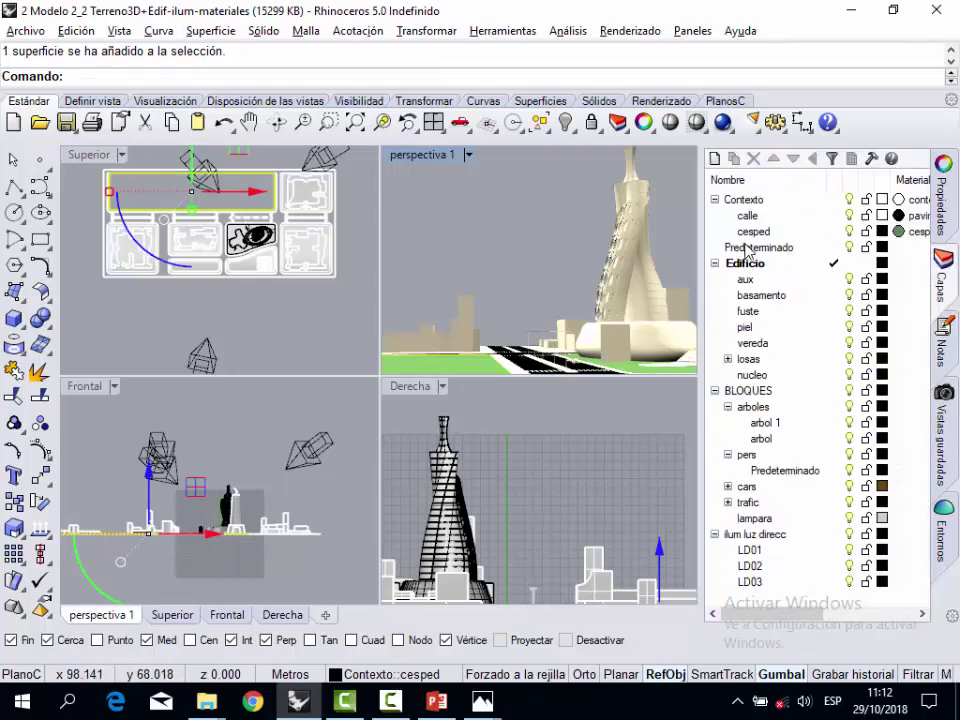
click(901, 233)
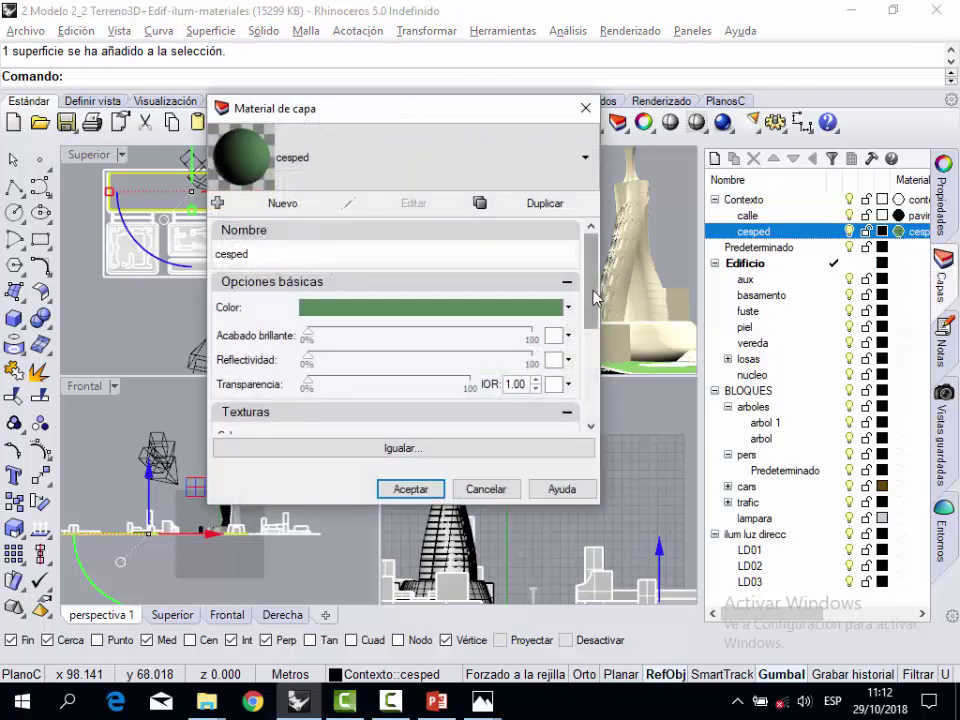
drag(590, 290, 587, 407)
scroll(464, 227, up, 5)
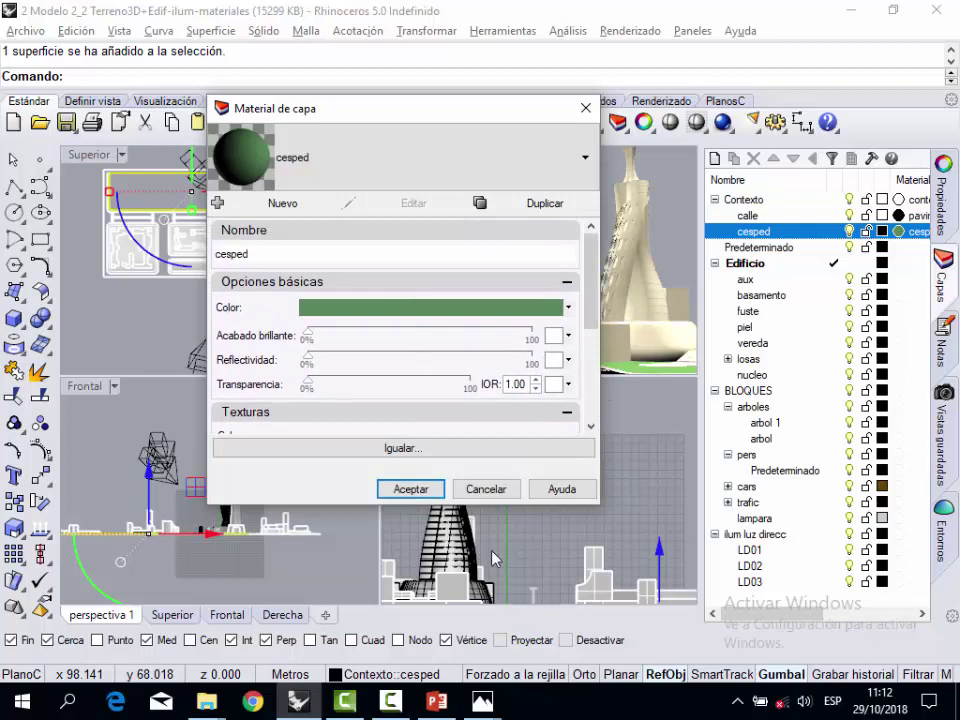
click(488, 489)
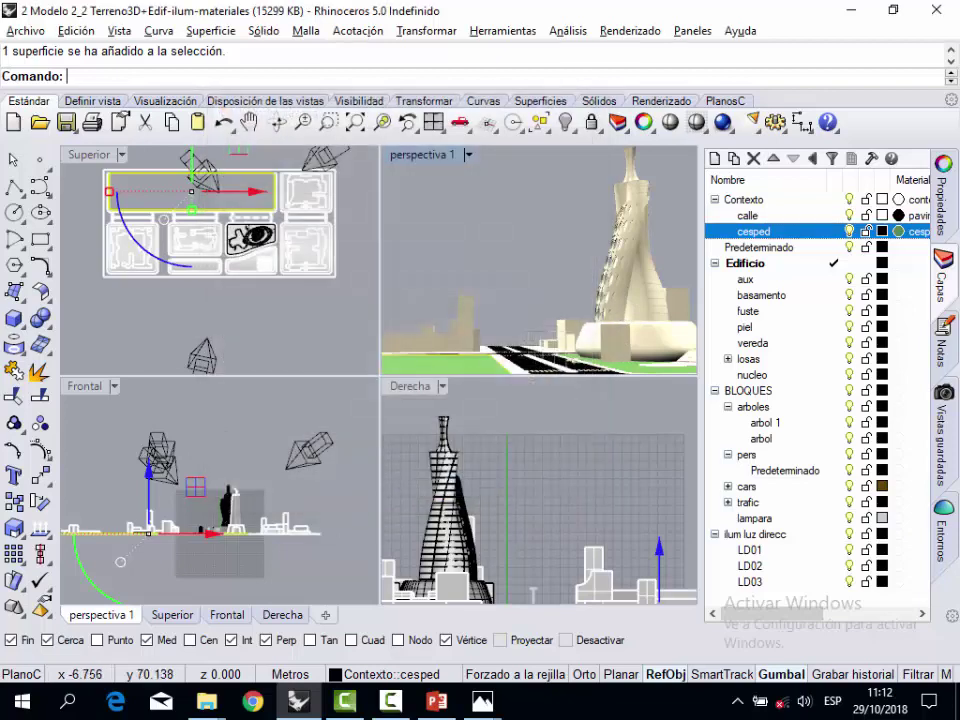
Consult the material notes, clear the grass selection, and select only the objects on the vereda layer.
click(944, 322)
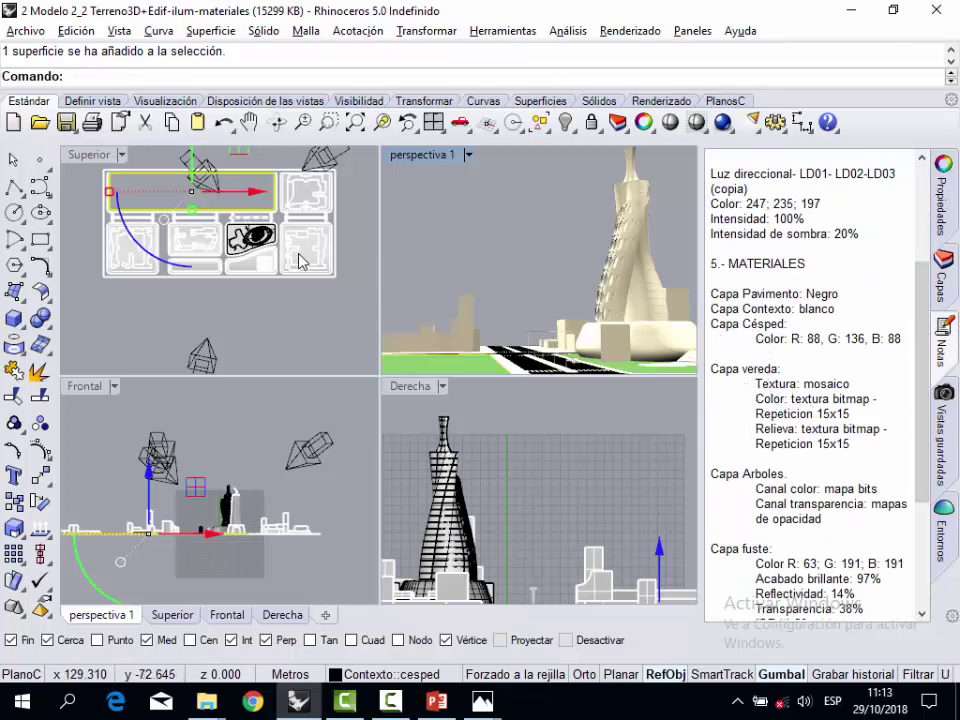
click(942, 275)
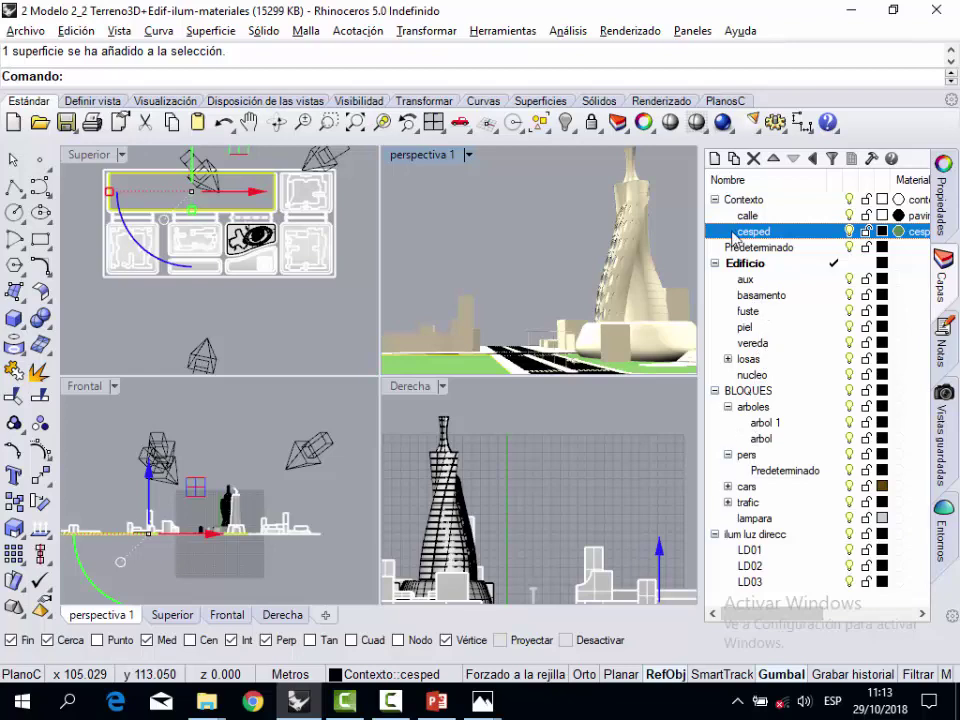
click(748, 344)
right_click(748, 344)
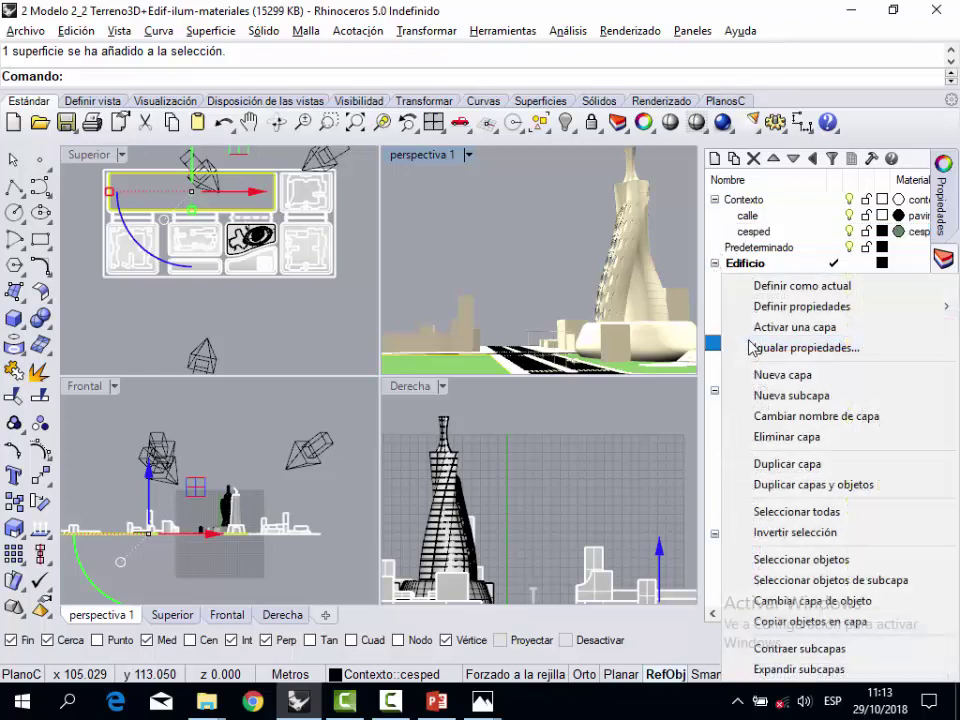
click(782, 561)
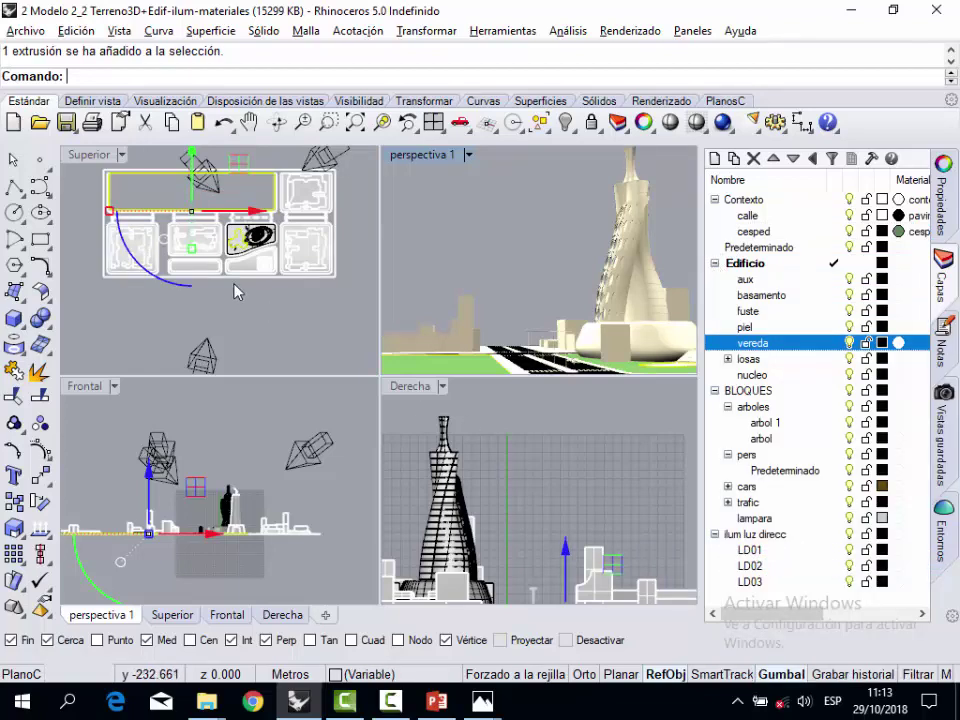
click(355, 262)
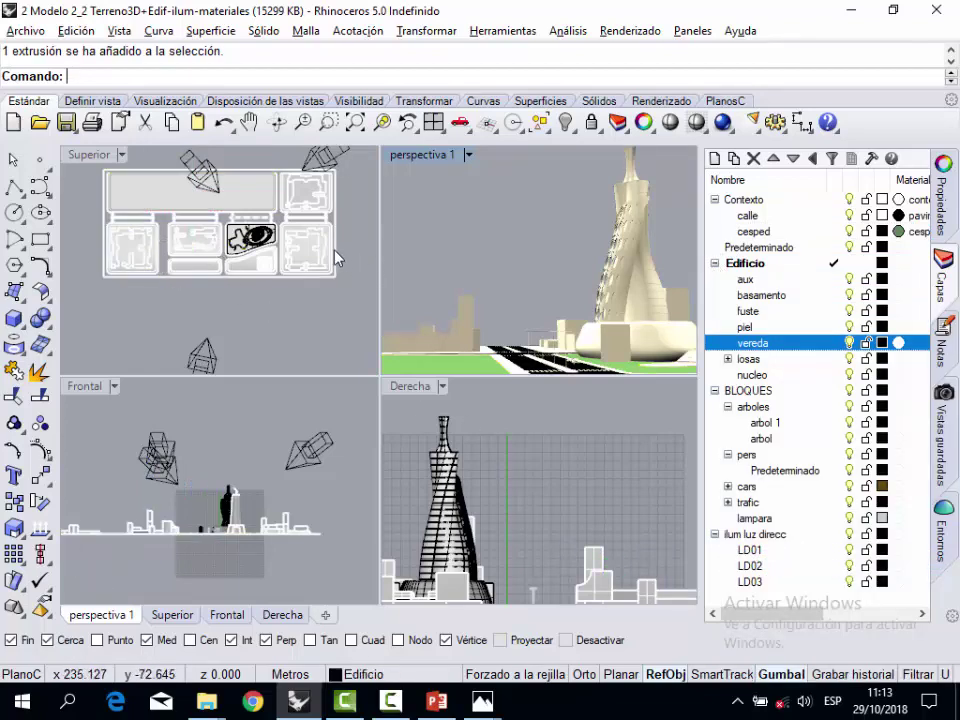
right_click(806, 343)
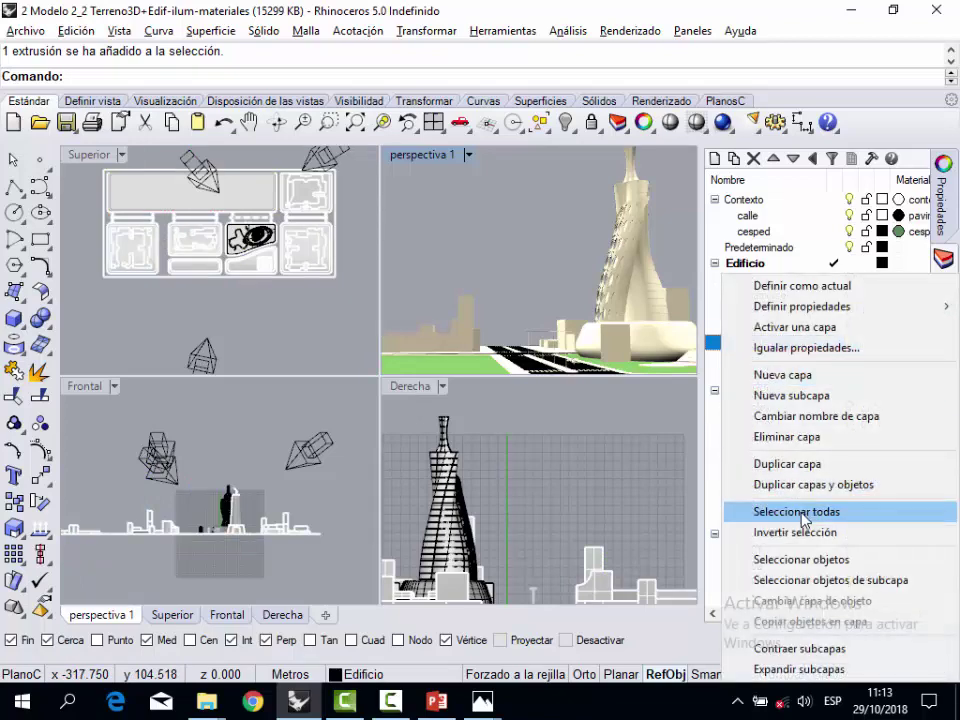
click(800, 559)
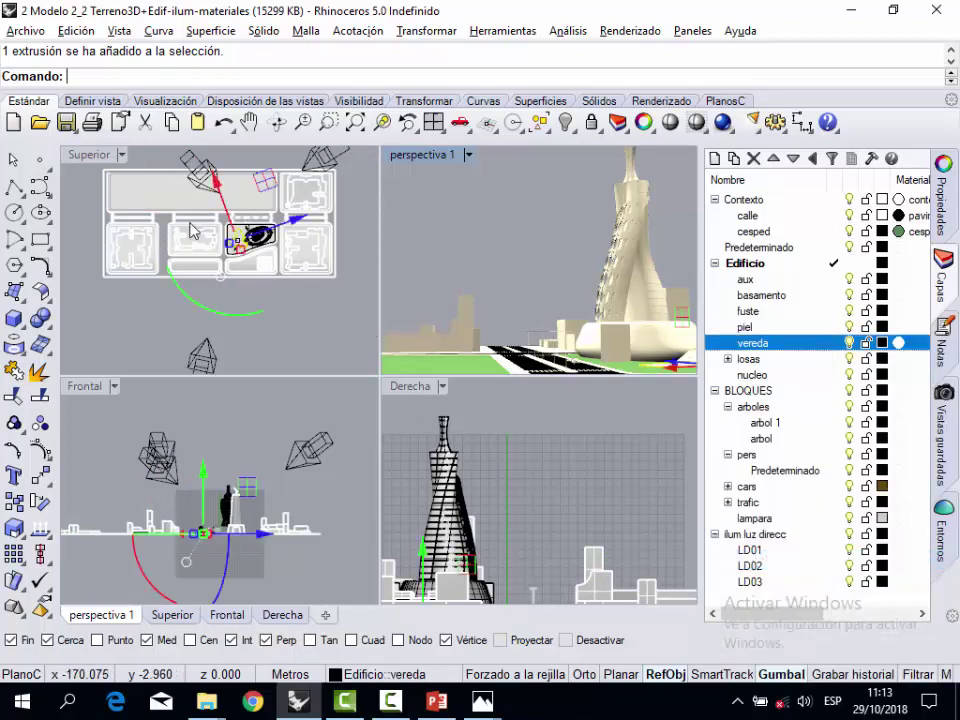
scroll(238, 243, up, 5)
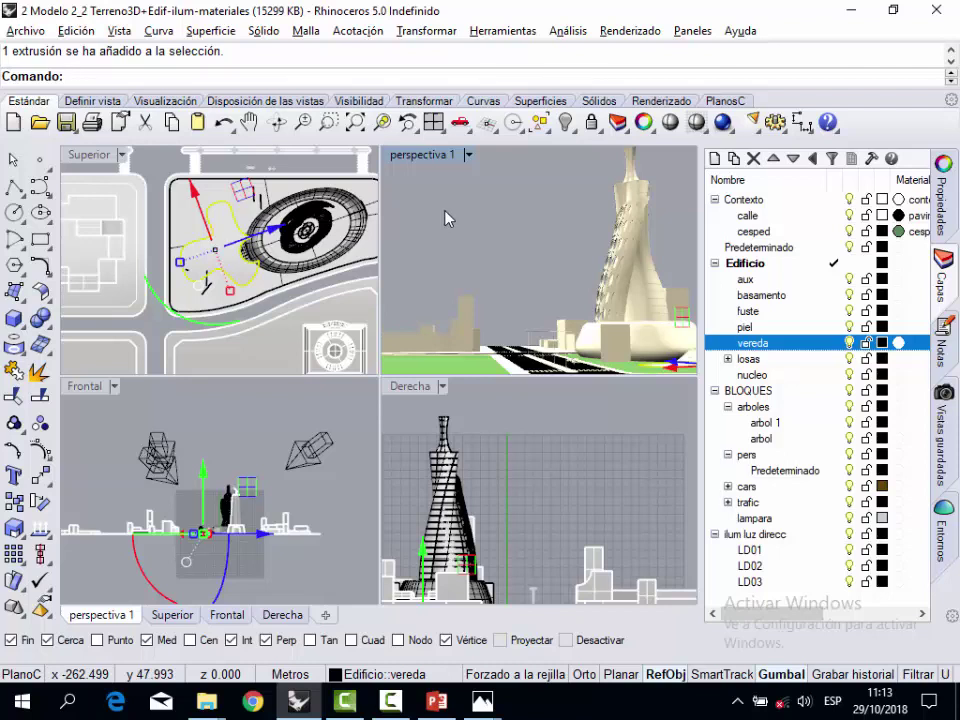
Inspect the vereda layer's material without changing it, and check the notes for its texture specification.
click(899, 344)
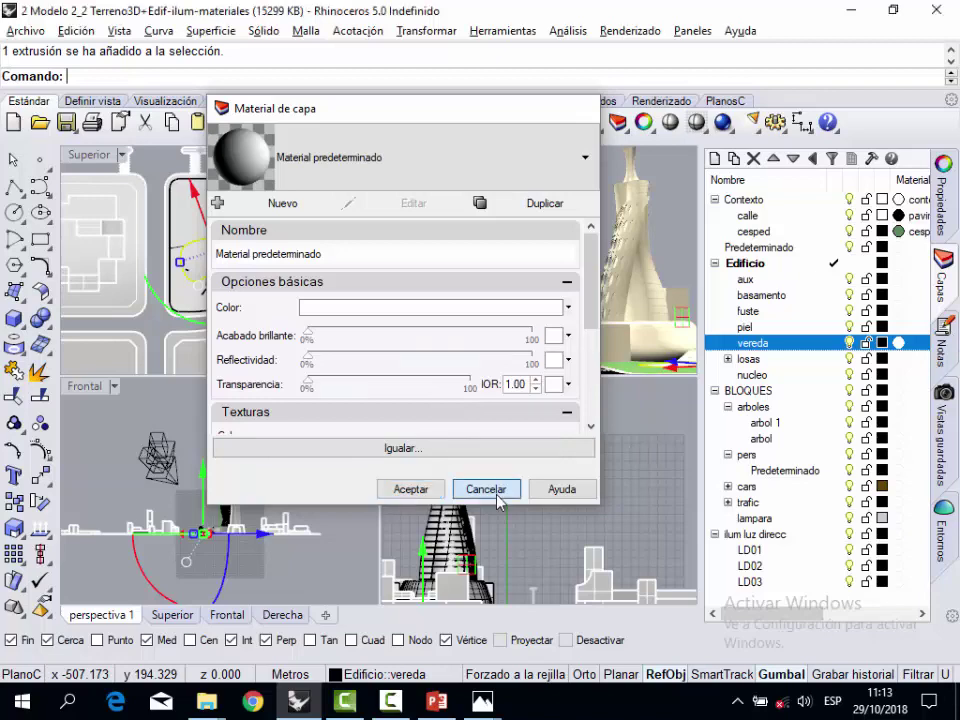
click(489, 489)
click(940, 352)
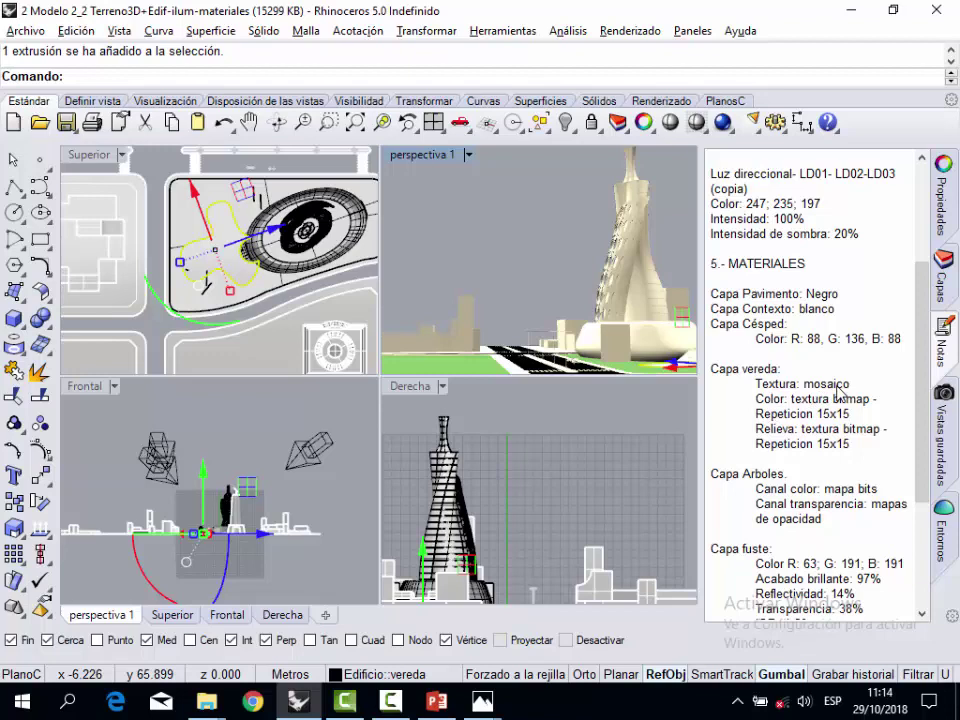
Assign the "cermica marron" image from the Libreria de materiales torre01 folder as the vereda layer material's bitmap color texture.
click(941, 268)
click(897, 343)
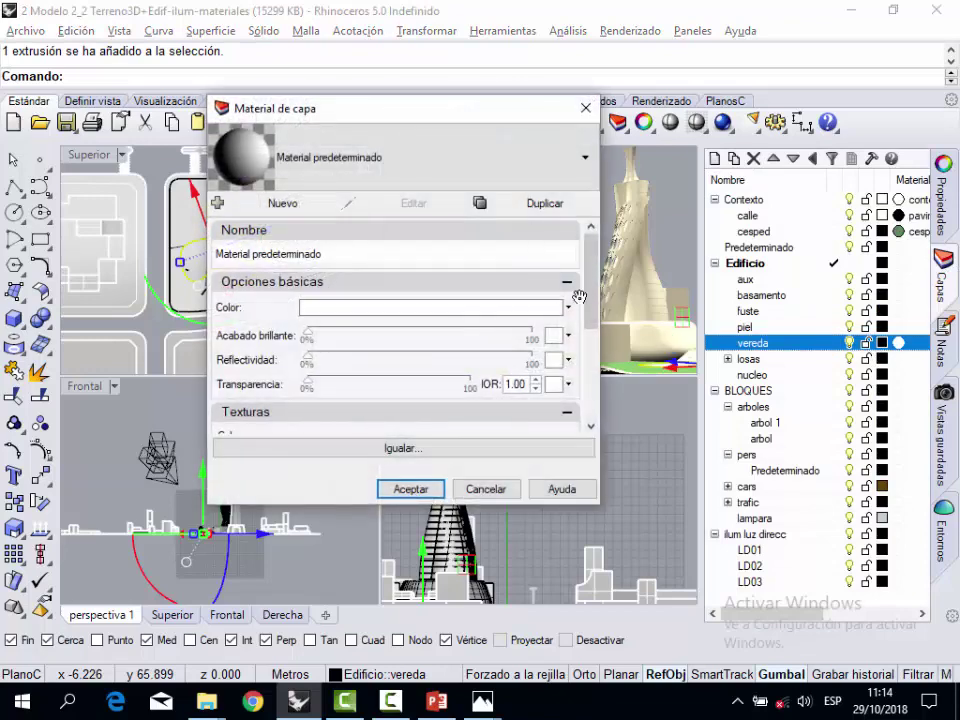
drag(587, 293, 589, 360)
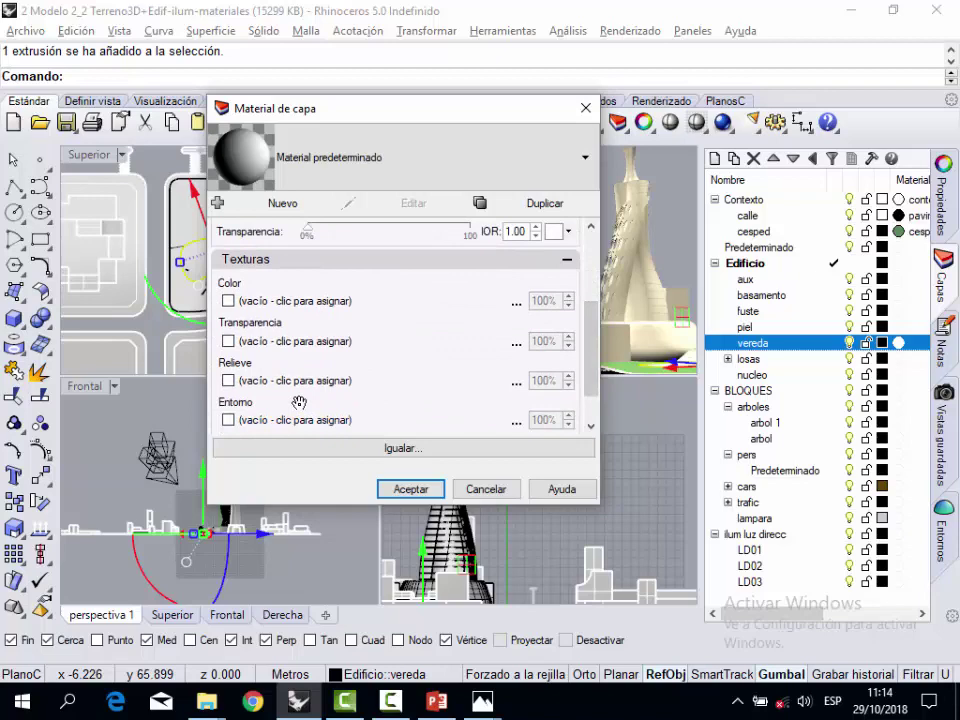
click(296, 301)
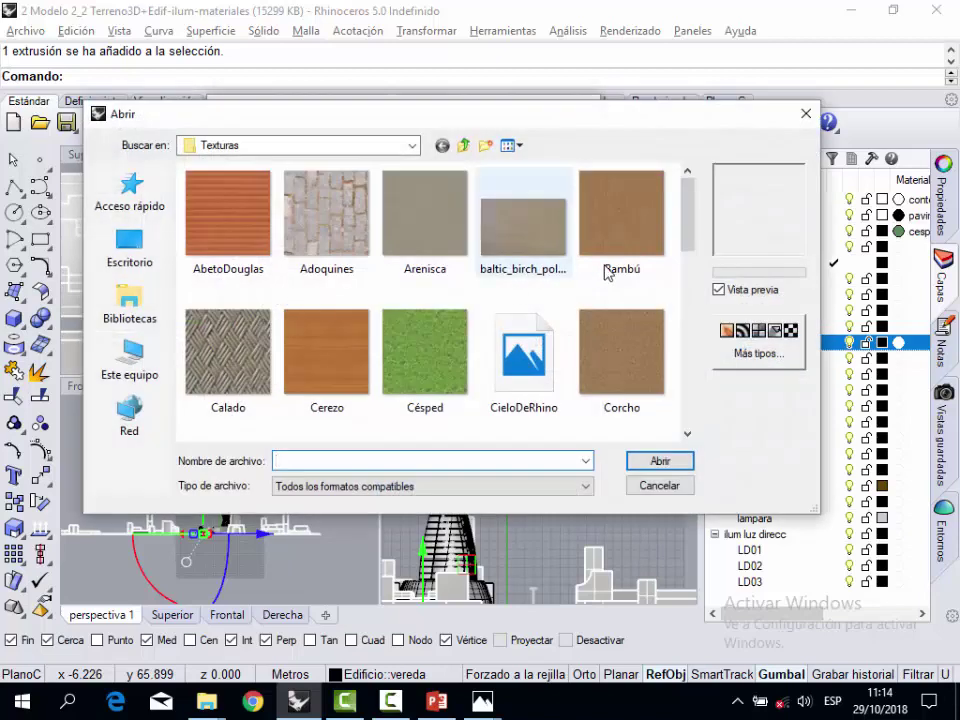
click(742, 363)
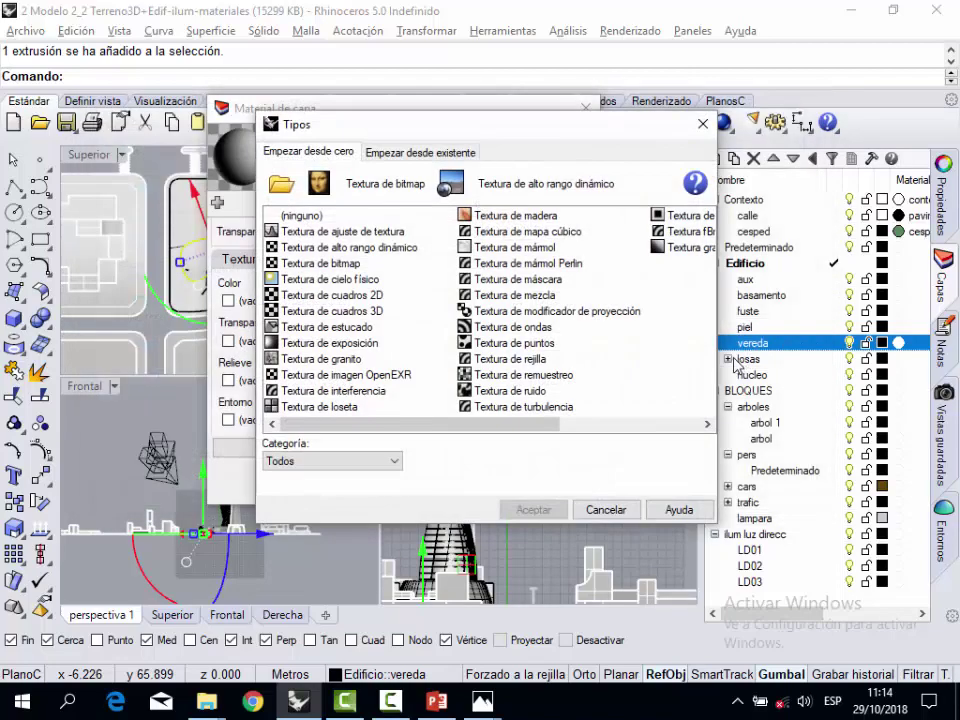
key(Escape)
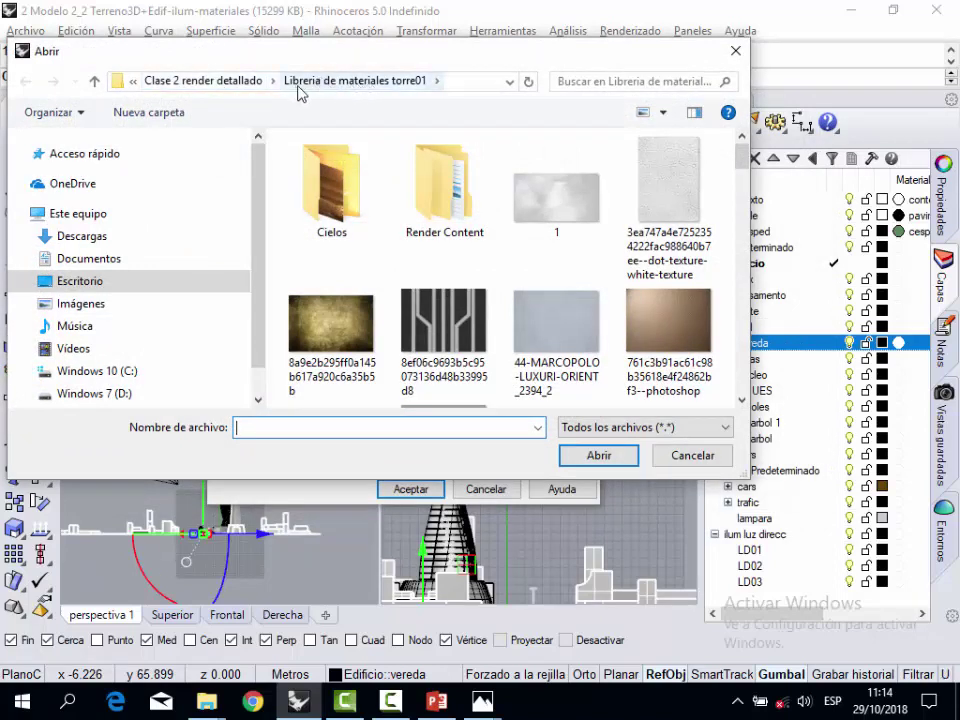
drag(741, 160, 741, 216)
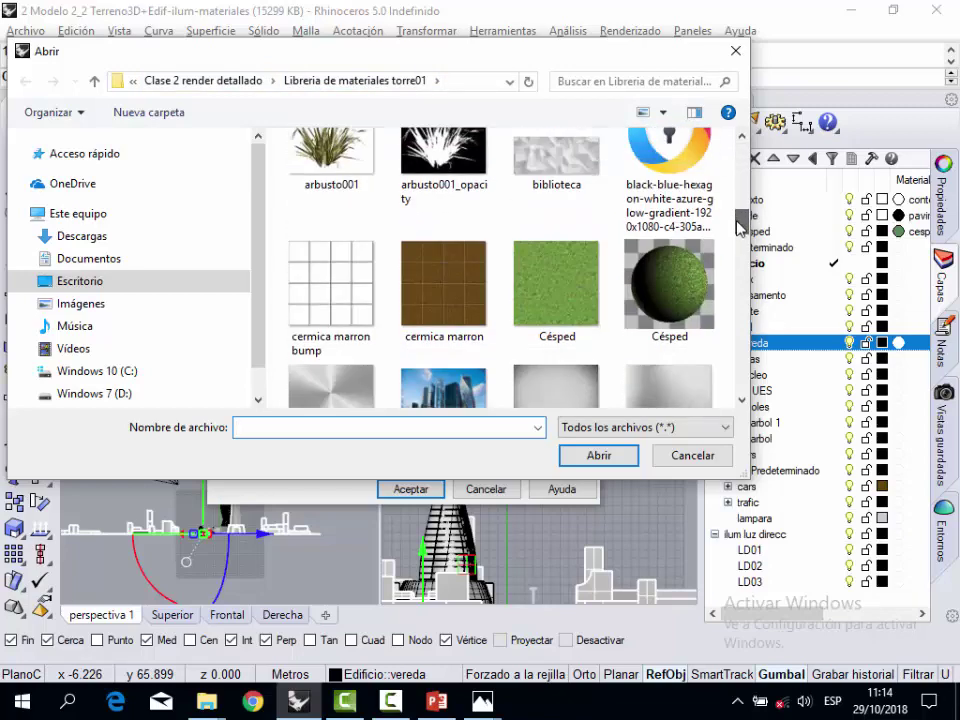
click(426, 285)
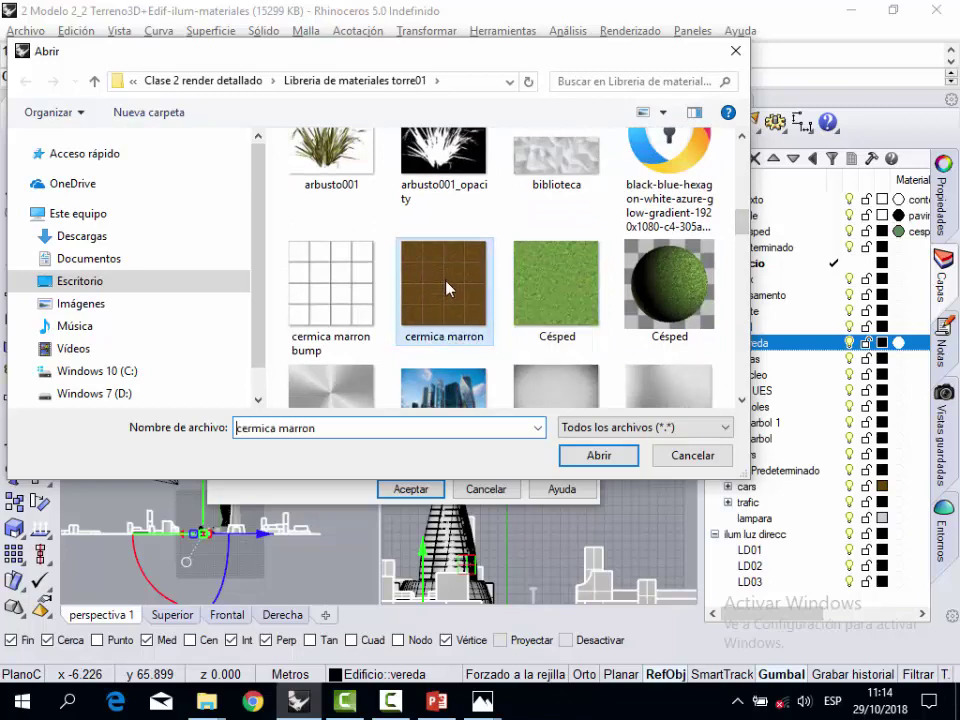
click(583, 456)
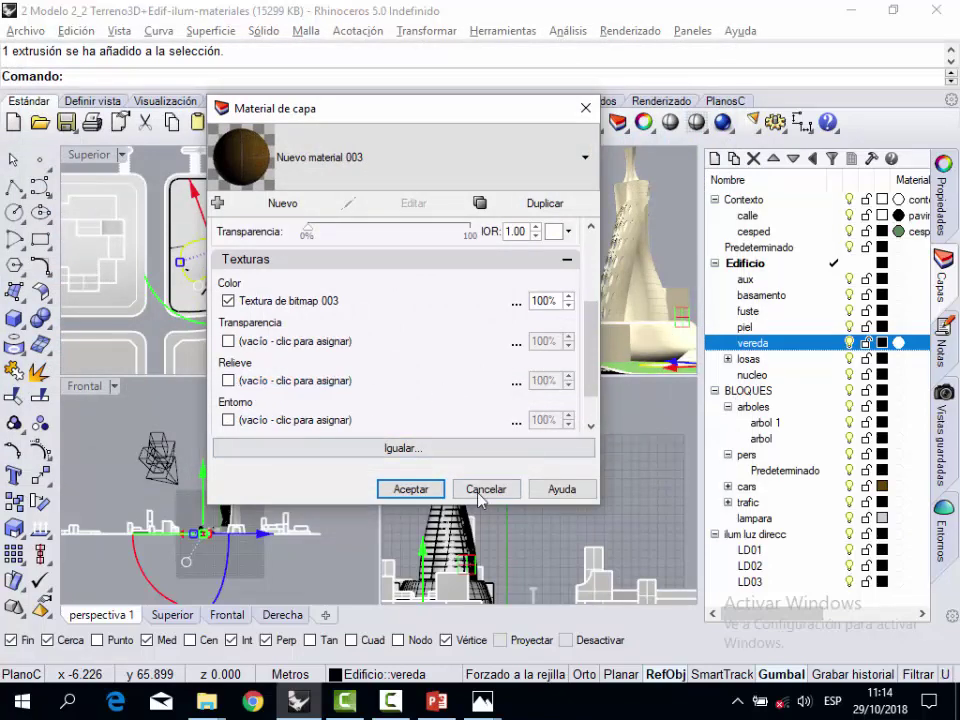
click(425, 490)
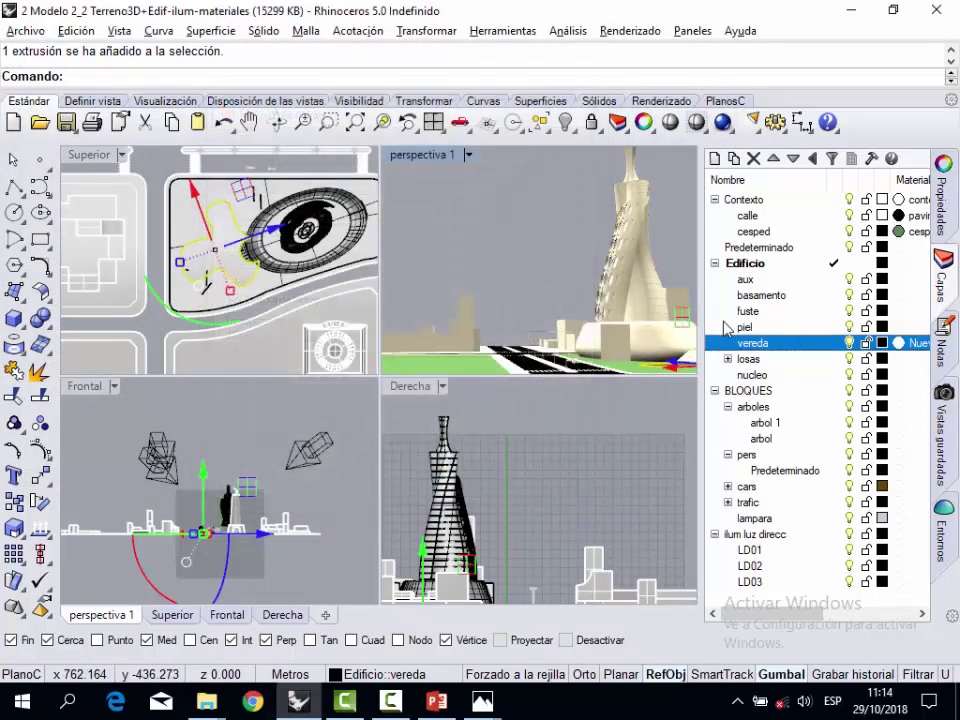
Maximize the perspectiva 1 viewport and examine the textured paving at the base of the tower up close.
click(419, 172)
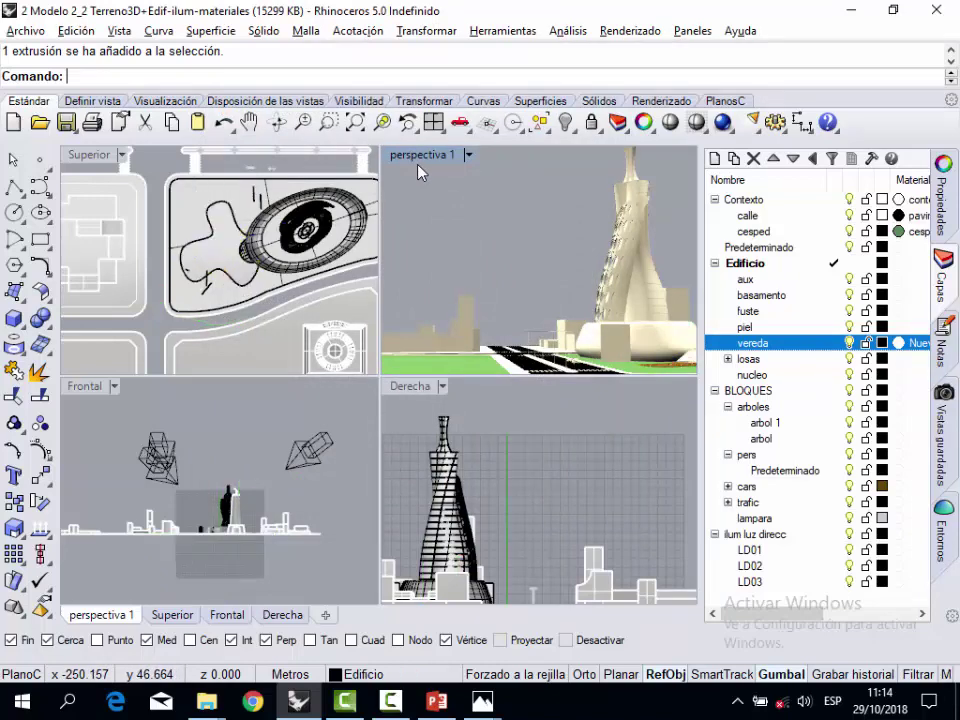
double_click(421, 157)
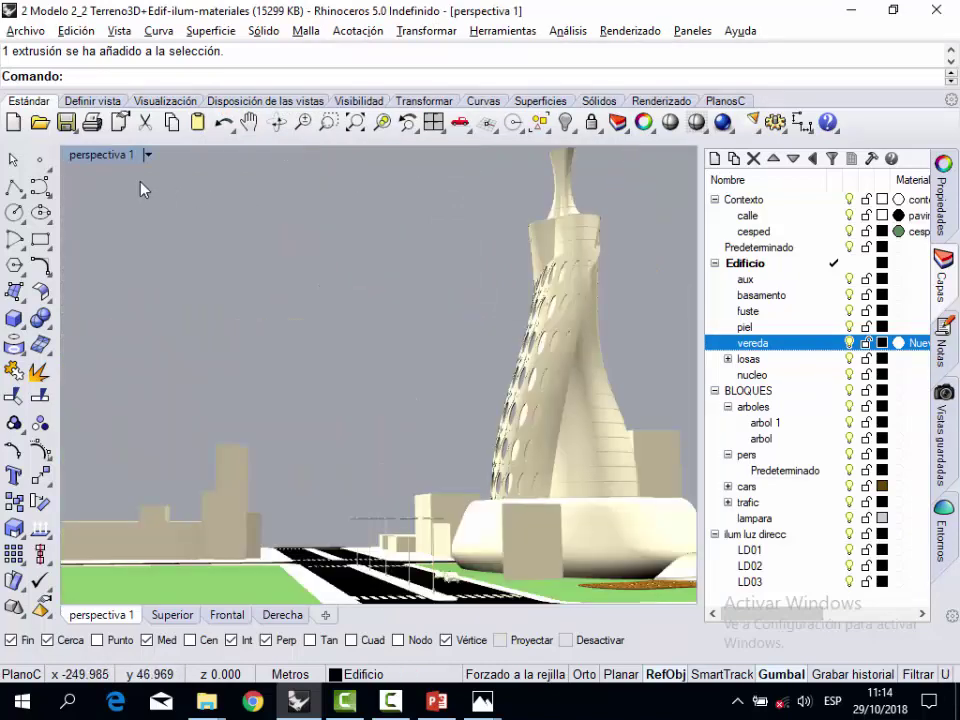
click(248, 122)
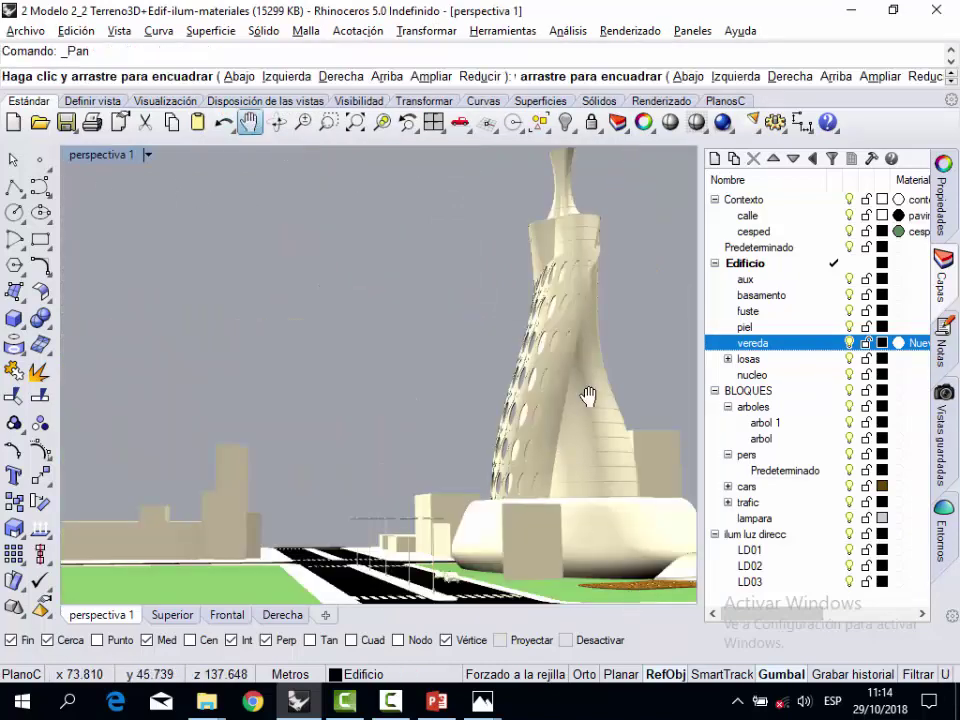
drag(587, 392, 439, 343)
key(Escape)
click(446, 349)
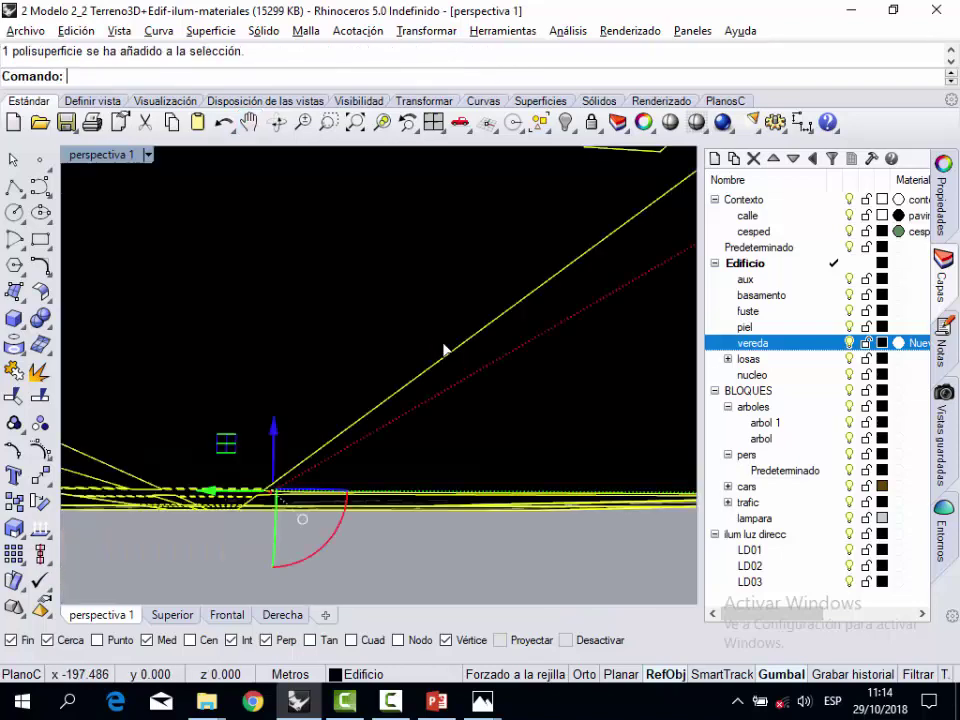
mouse_move(404, 298)
right_down()
mouse_move(396, 300)
mouse_move(407, 317)
mouse_move(388, 587)
mouse_move(473, 583)
right_up()
scroll(473, 583, up, 3)
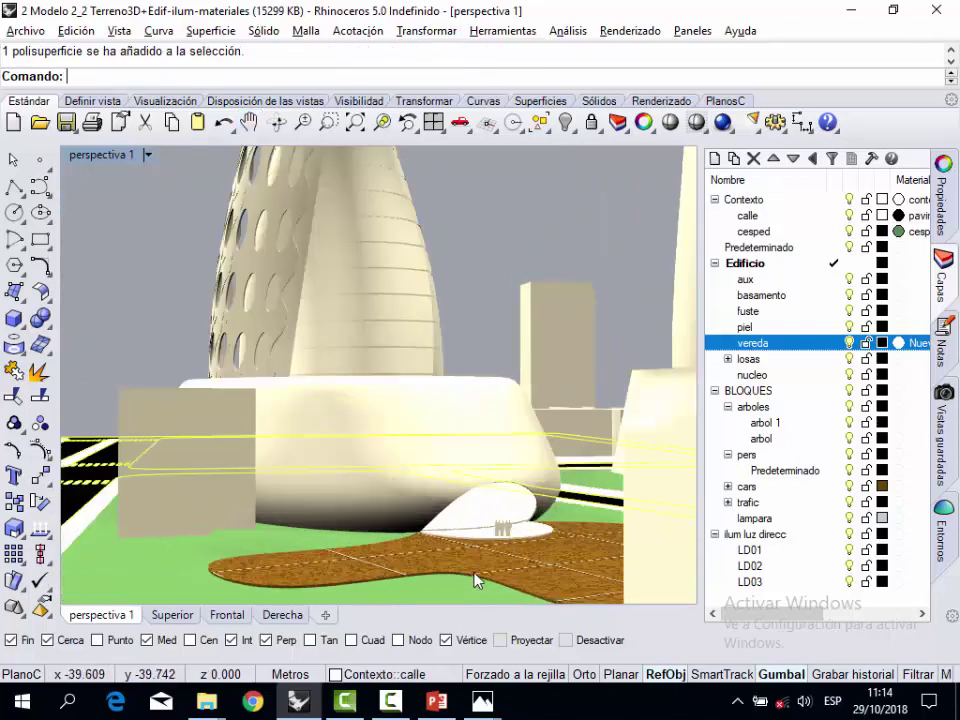
Turn off the LD03 light layer, and toggle the LD02 light layer off and back on.
click(848, 584)
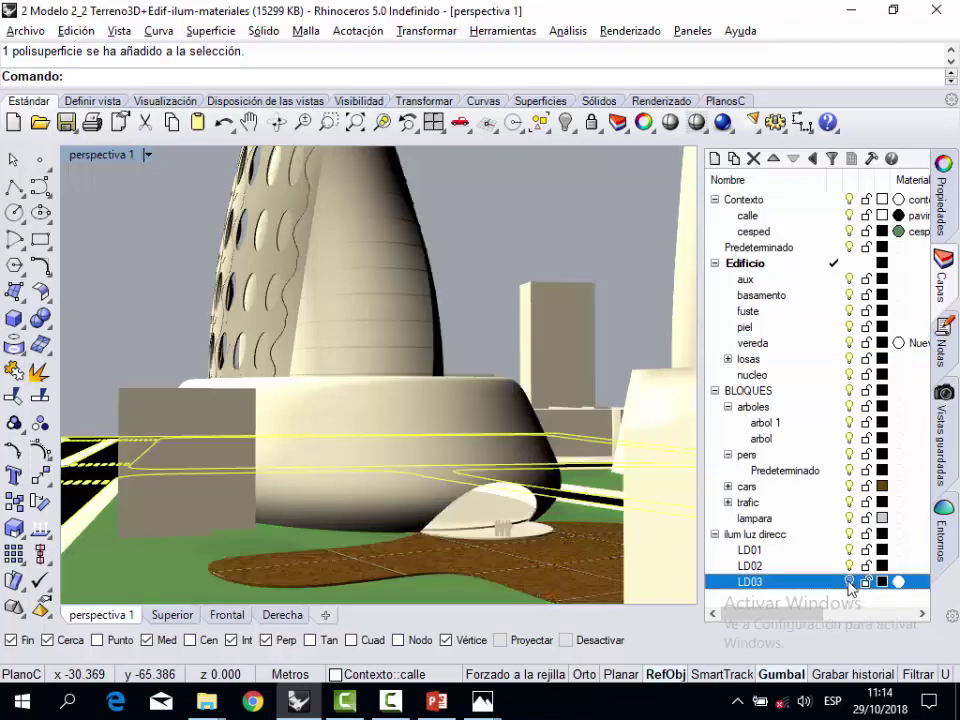
click(849, 566)
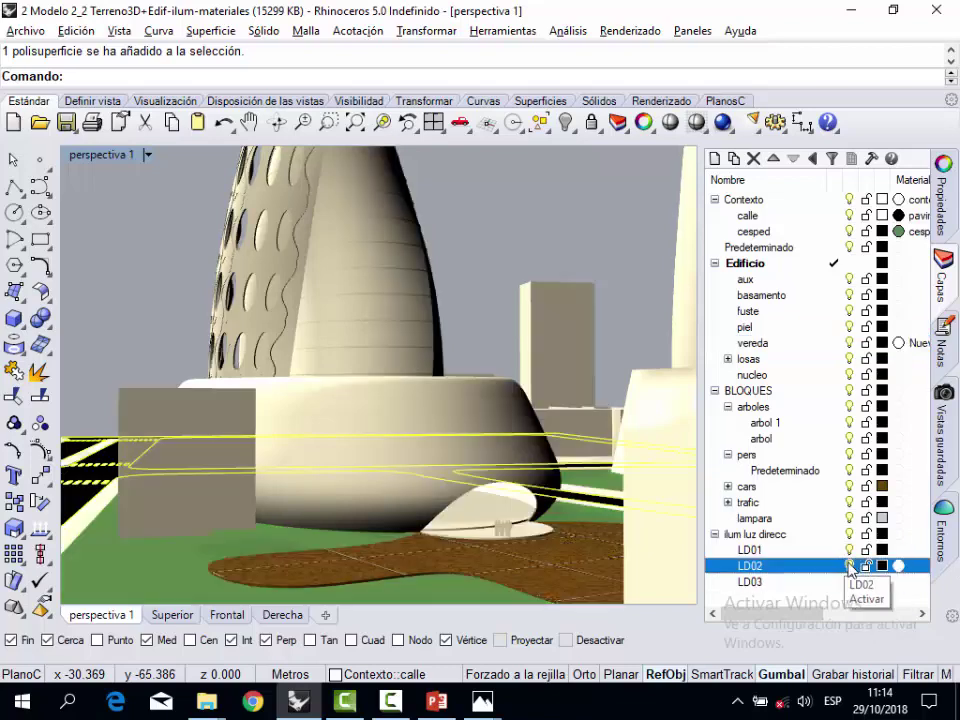
click(849, 566)
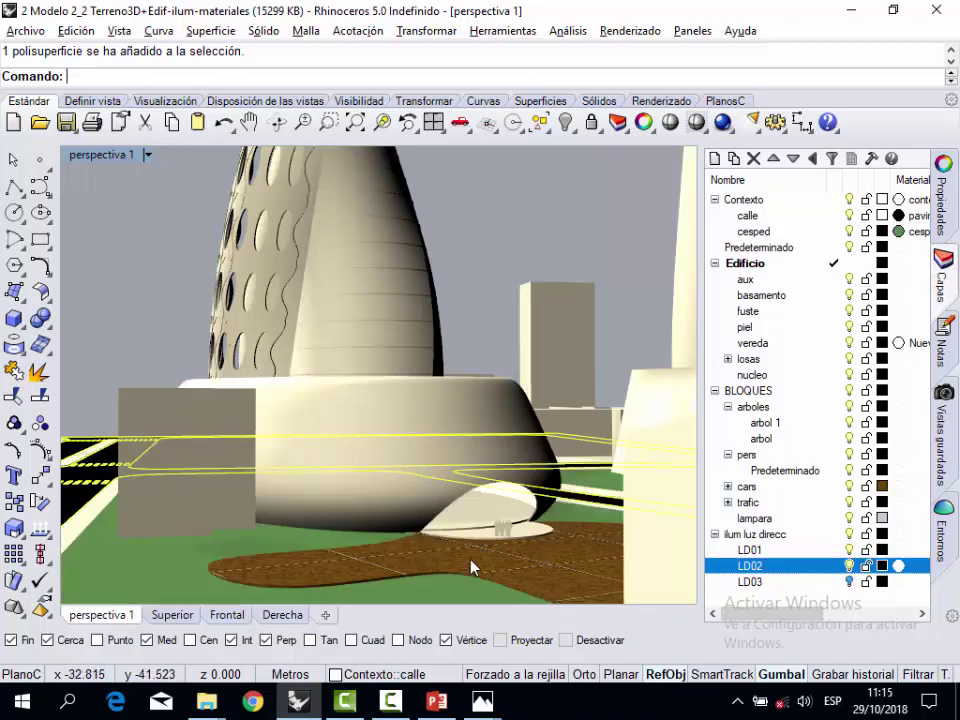
Select the paving at the tower's base to check which layer it belongs to, and clear the selection.
click(122, 300)
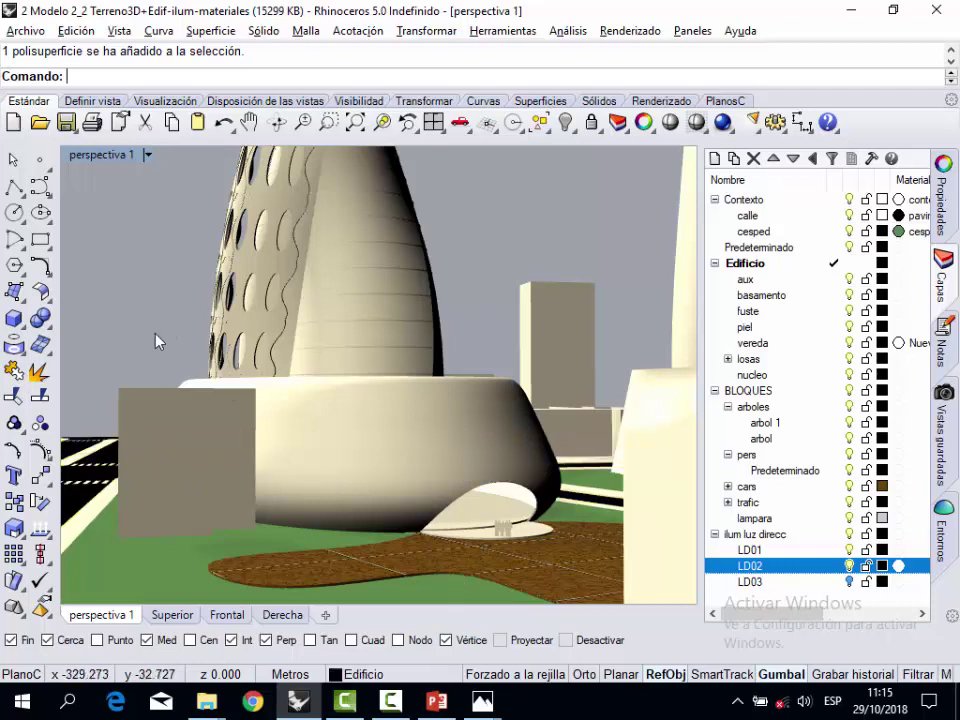
click(380, 574)
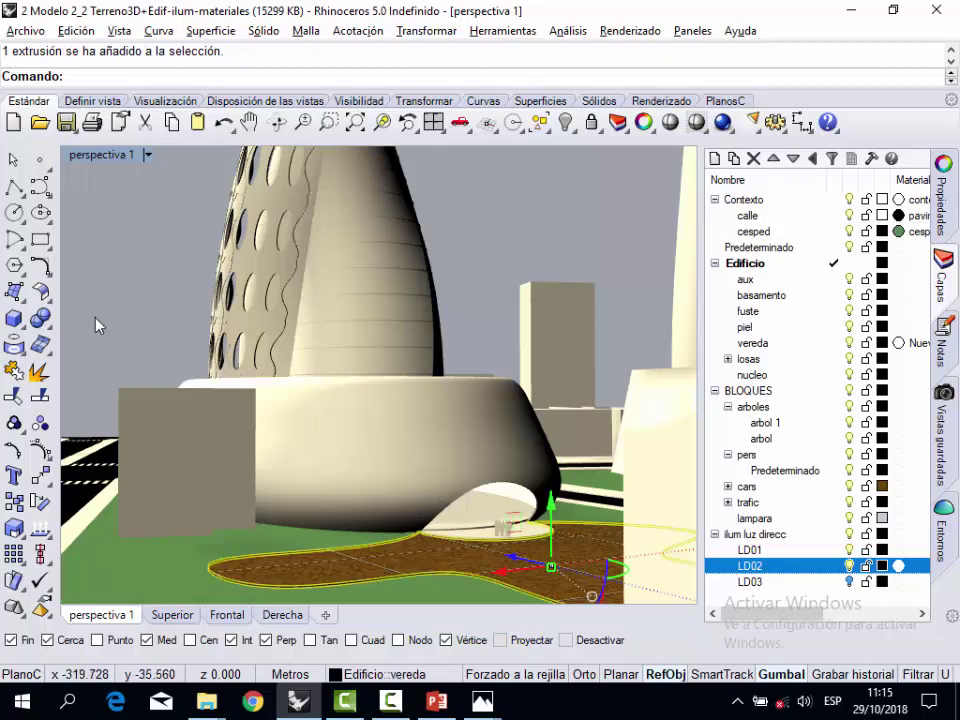
key(Escape)
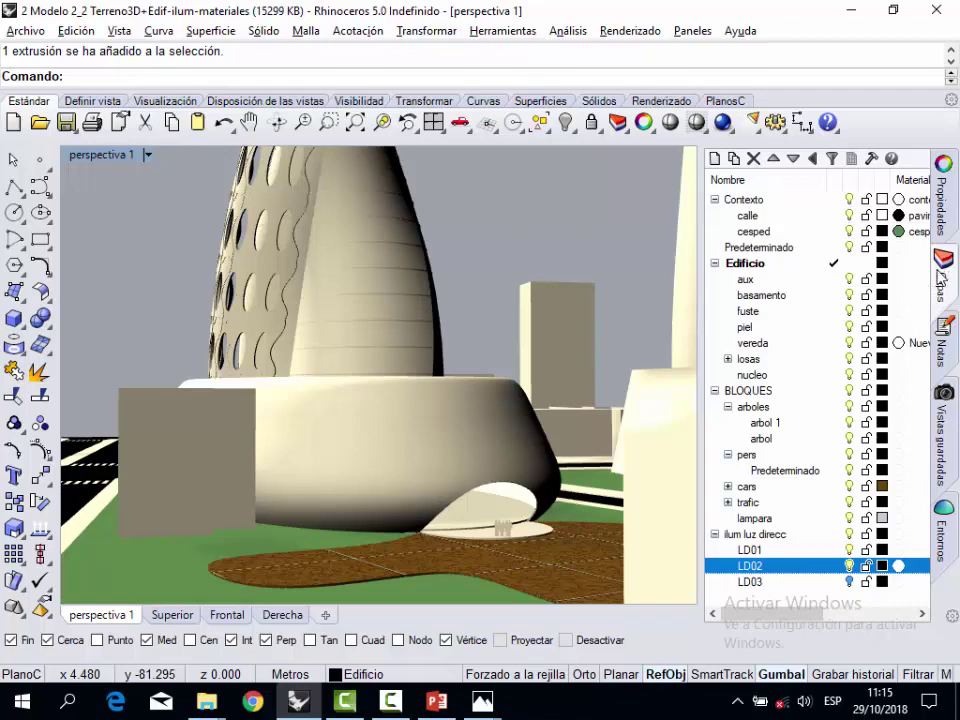
Set the repetition of the vereda layer material's color bitmap texture to 10 in both U and V.
click(899, 343)
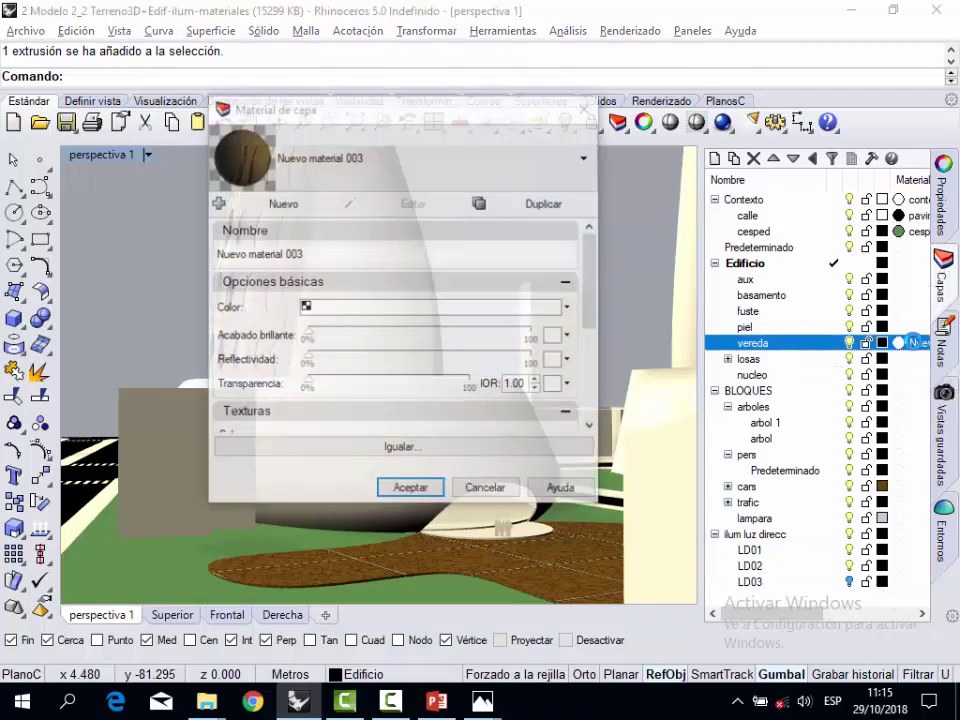
drag(596, 270, 599, 344)
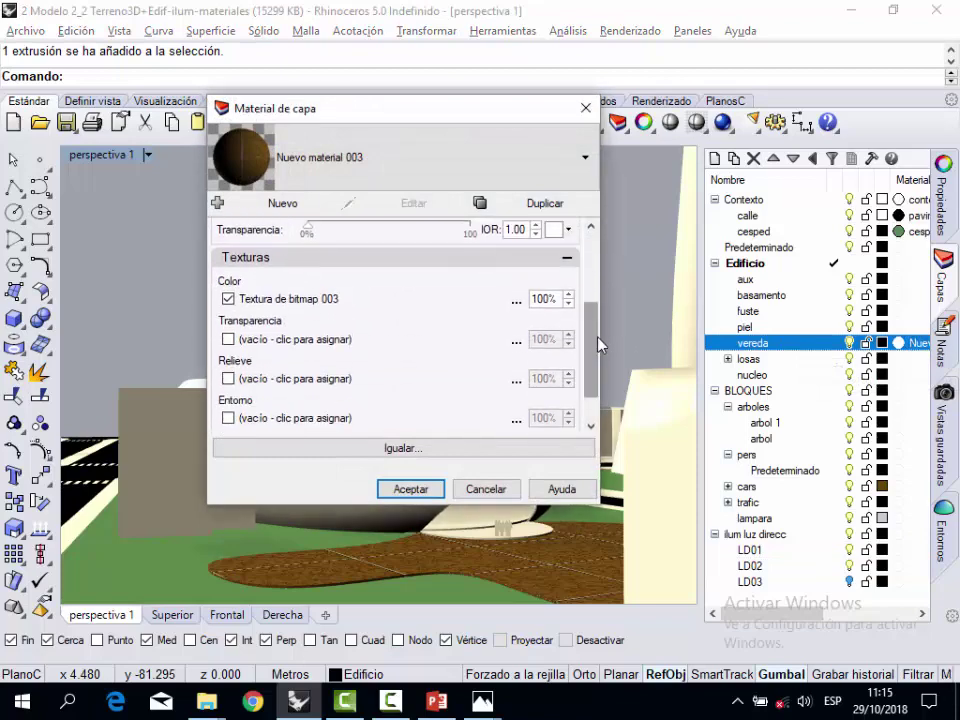
click(285, 302)
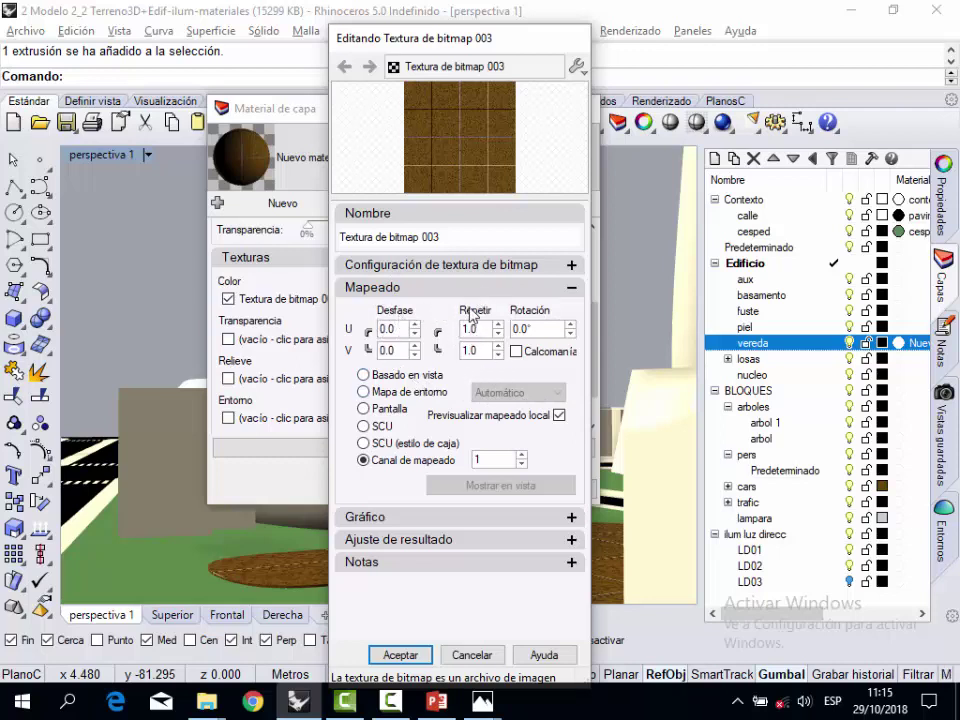
click(570, 264)
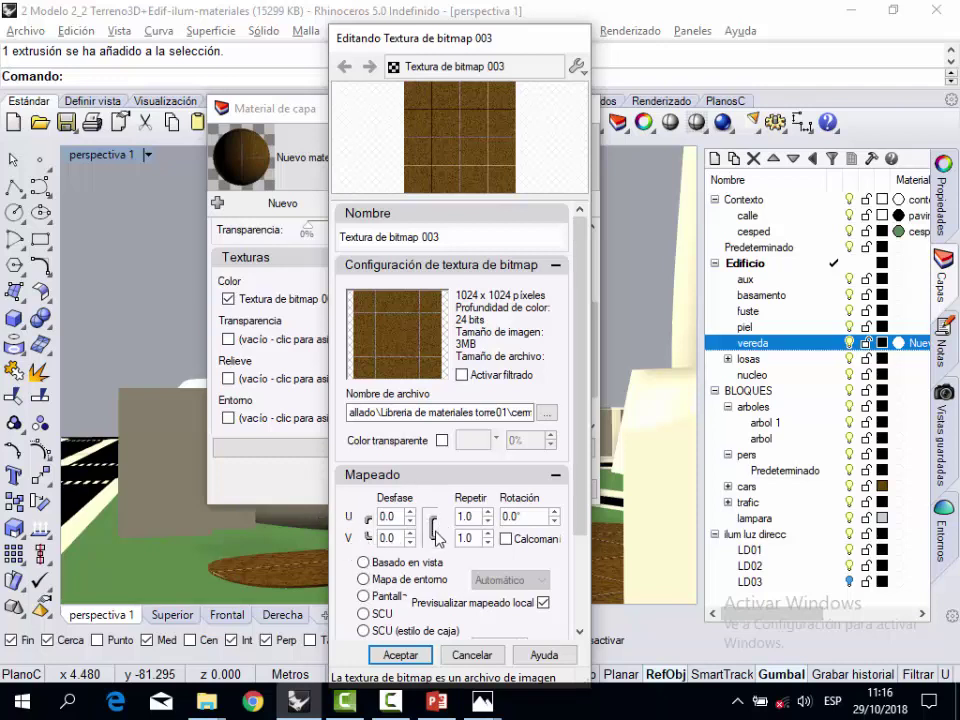
key(Tab)
text(10)
key(Tab)
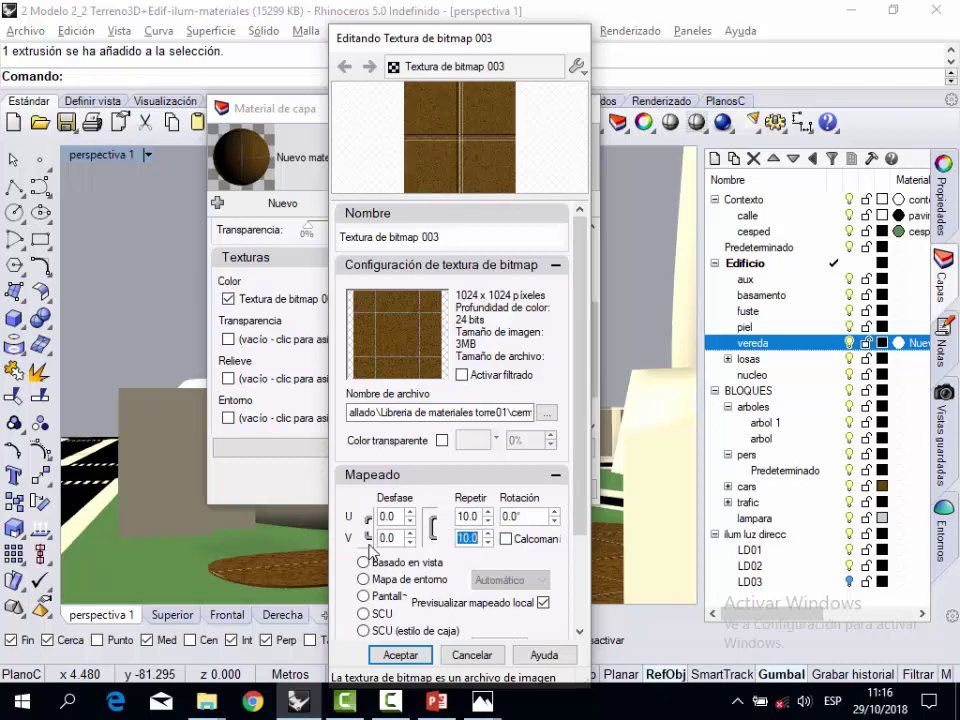
click(400, 657)
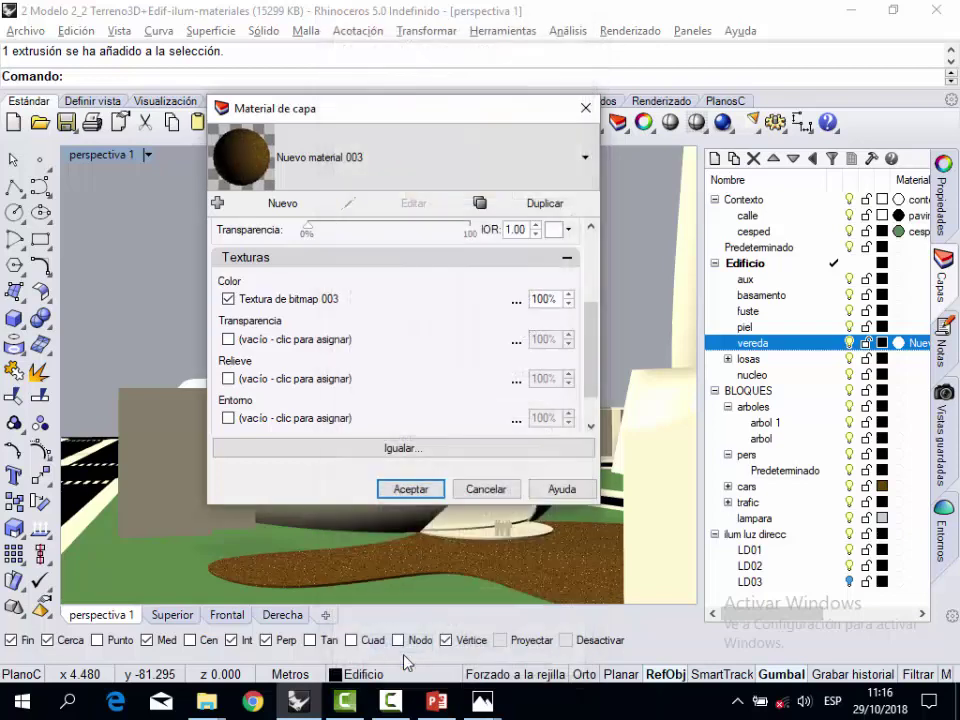
click(418, 489)
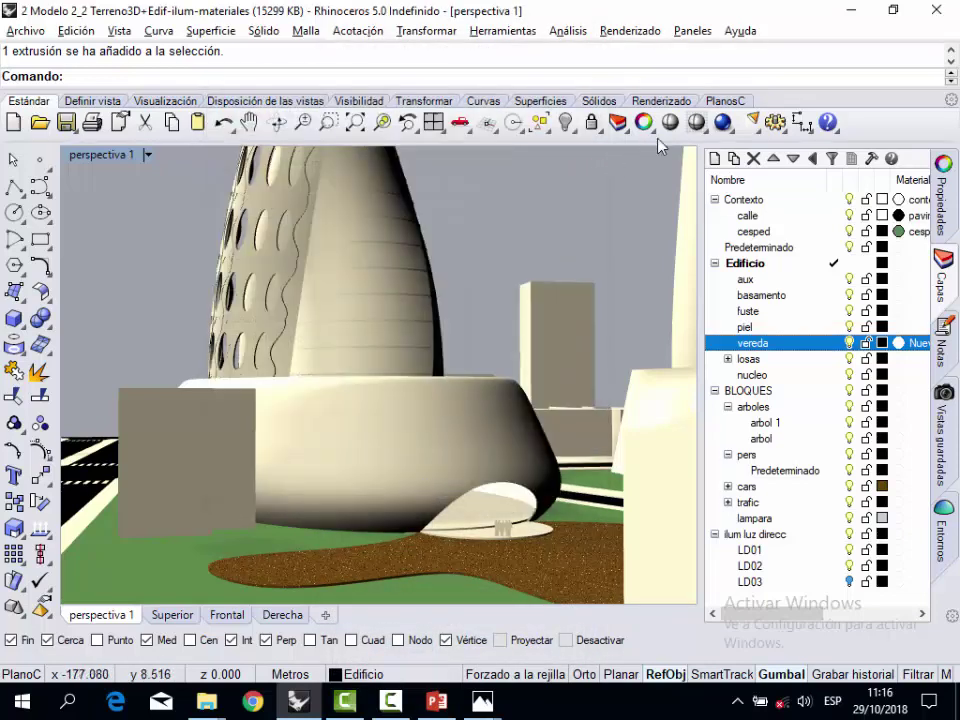
Render the perspectiva 1 view to check the paving texture, and dismiss the rendered image.
click(725, 123)
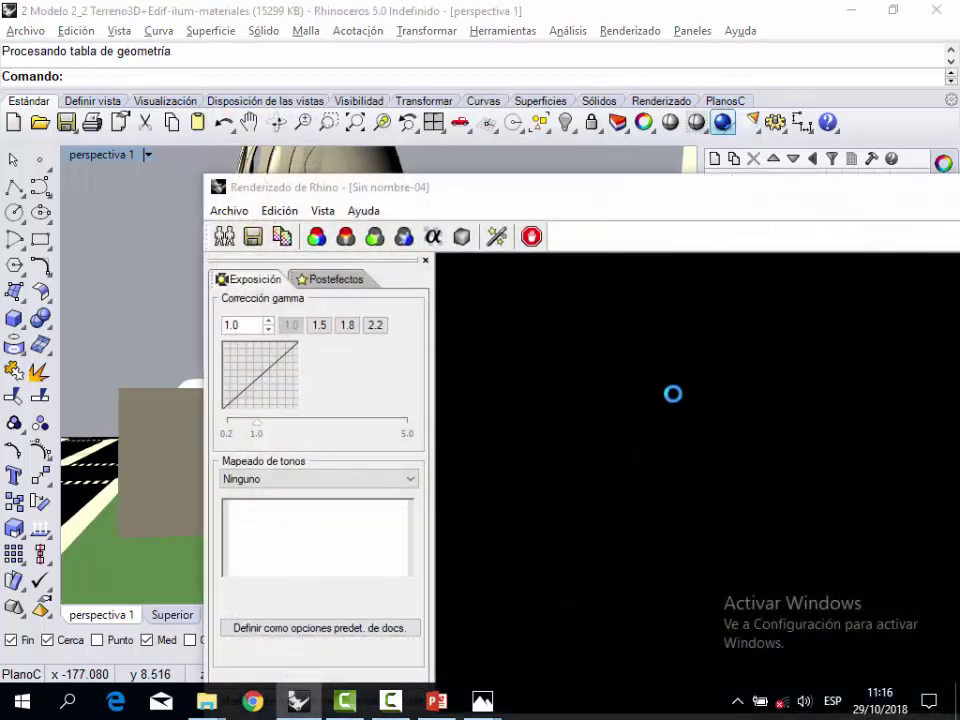
drag(679, 204, 414, 109)
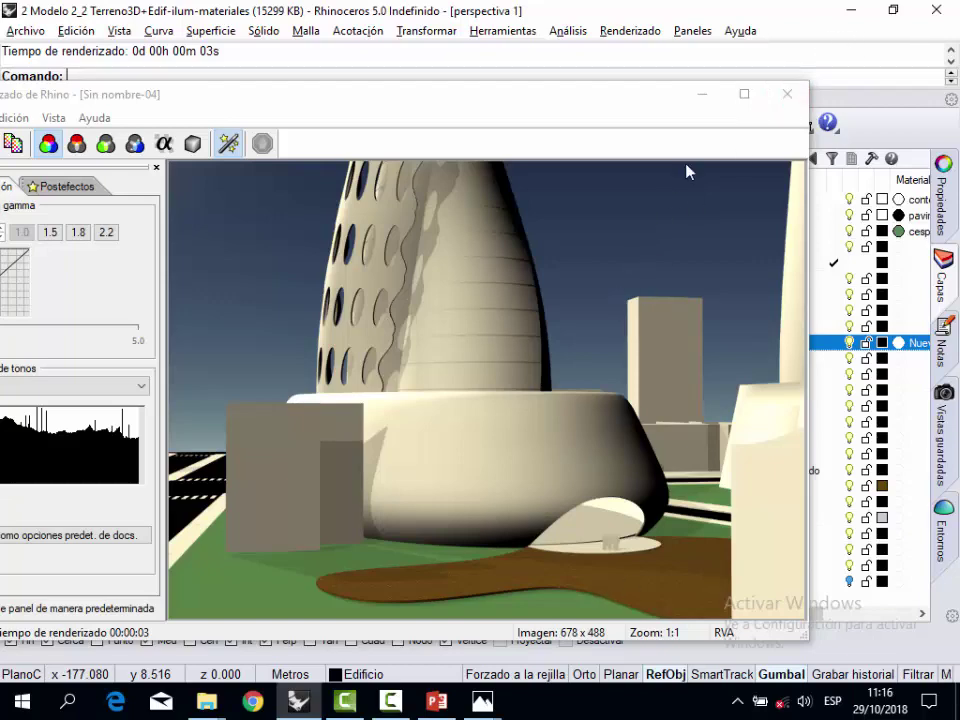
key(alt+F4)
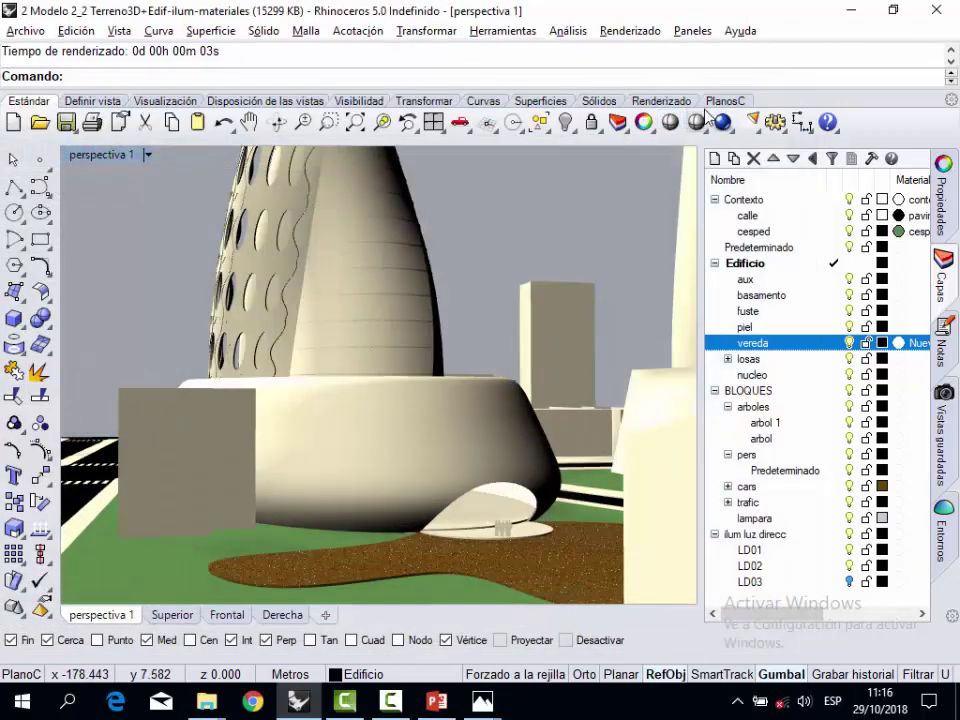
Examine the paving's tile size up close, using the people block at the tower's entrance as a scale reference.
click(248, 122)
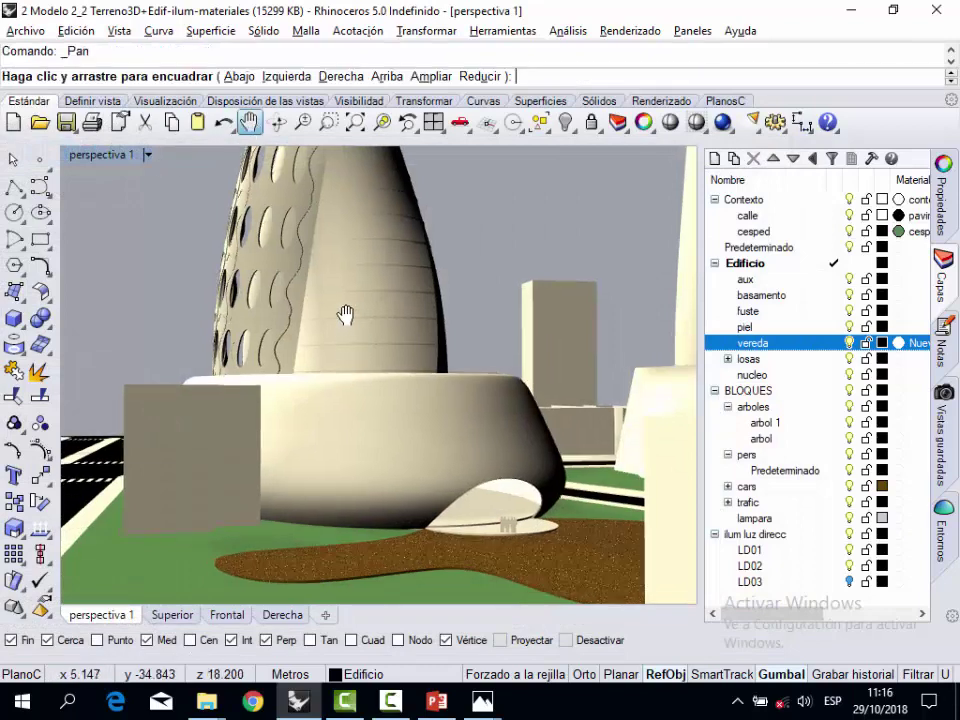
key(Escape)
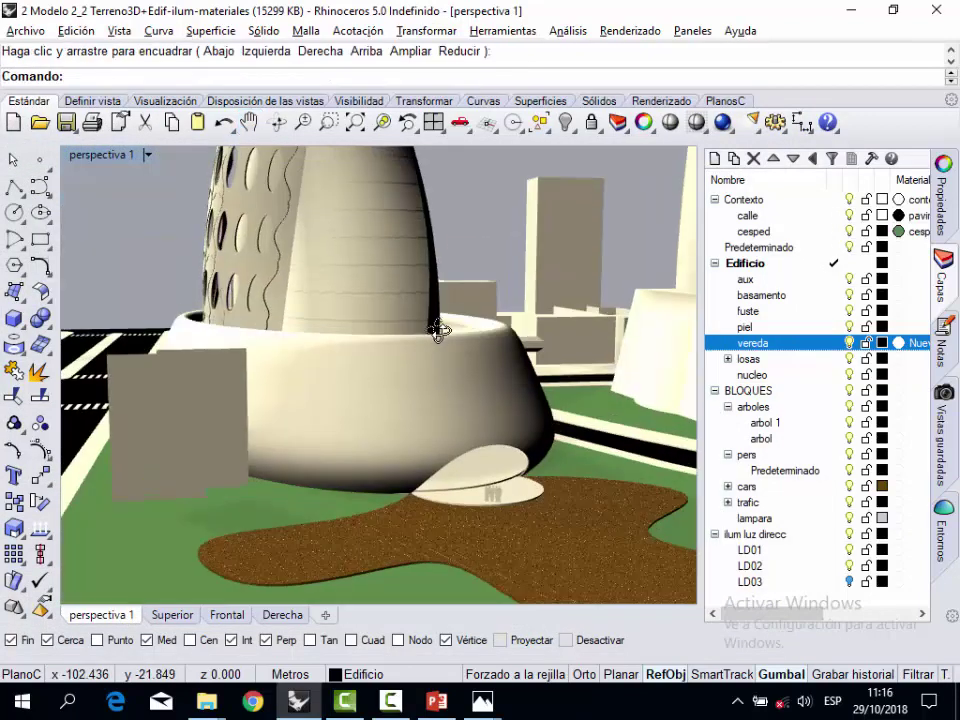
scroll(373, 562, up, 5)
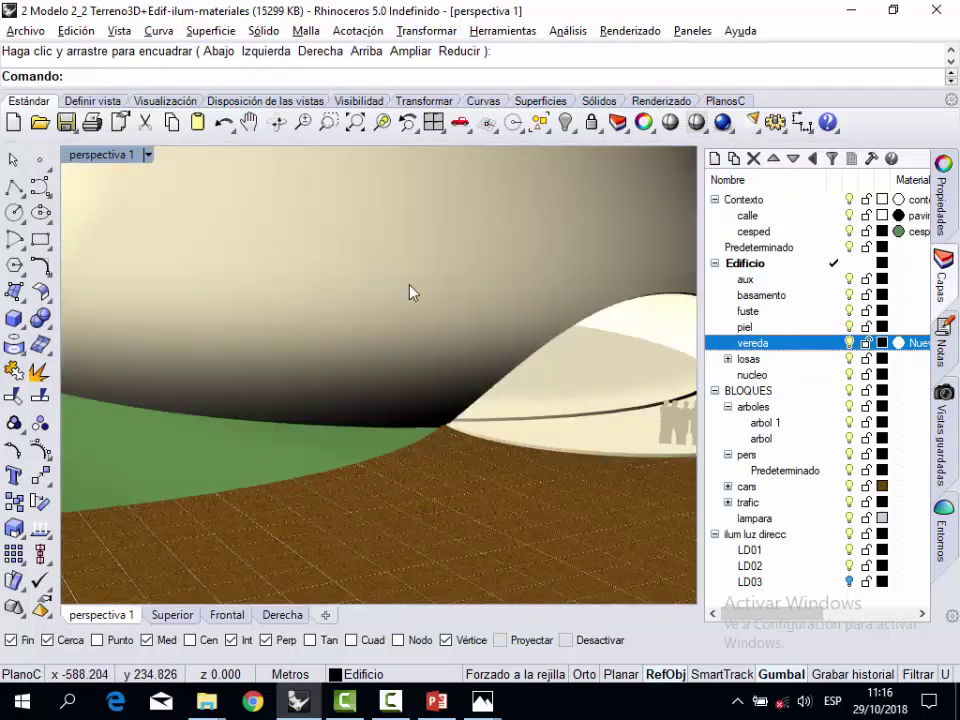
click(677, 427)
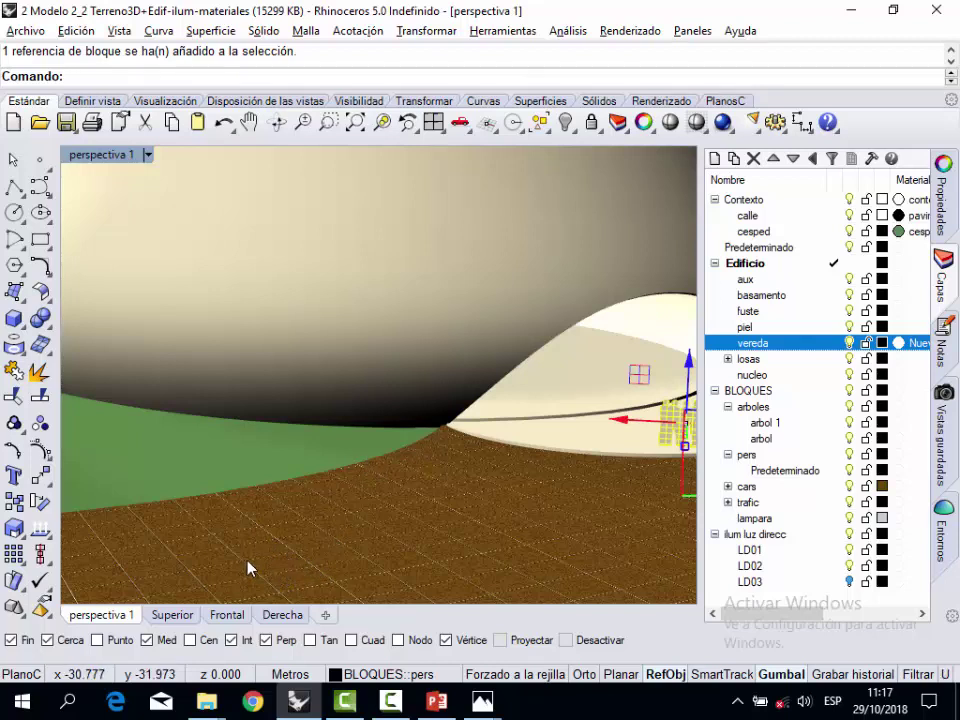
Increase the repetition of the vereda material's color bitmap texture so the paving tiles become smaller.
click(899, 343)
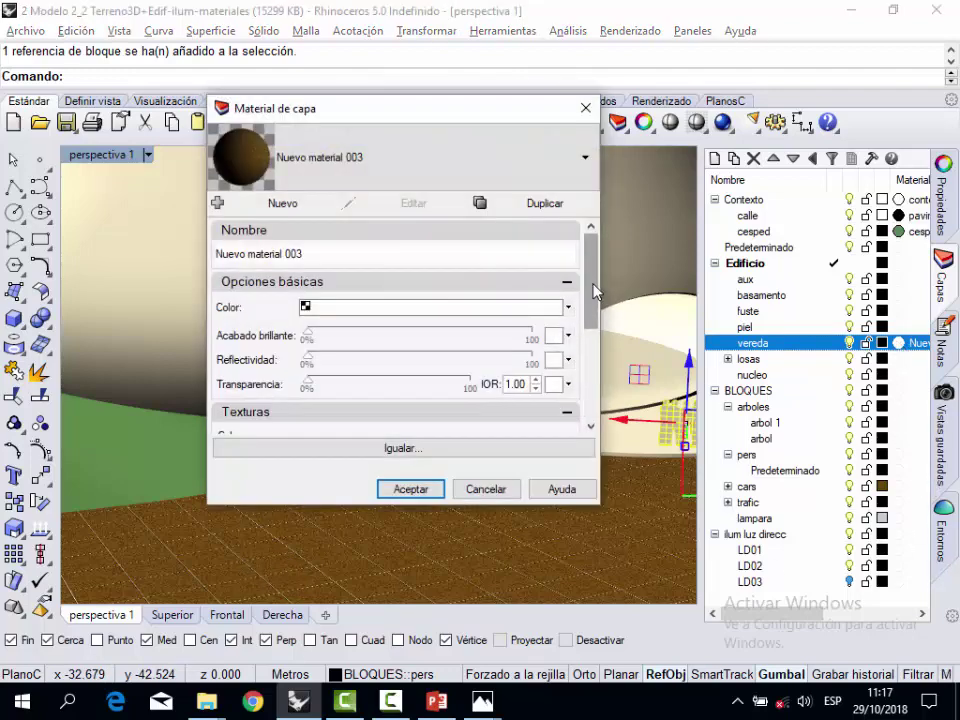
scroll(594, 290, down, 3)
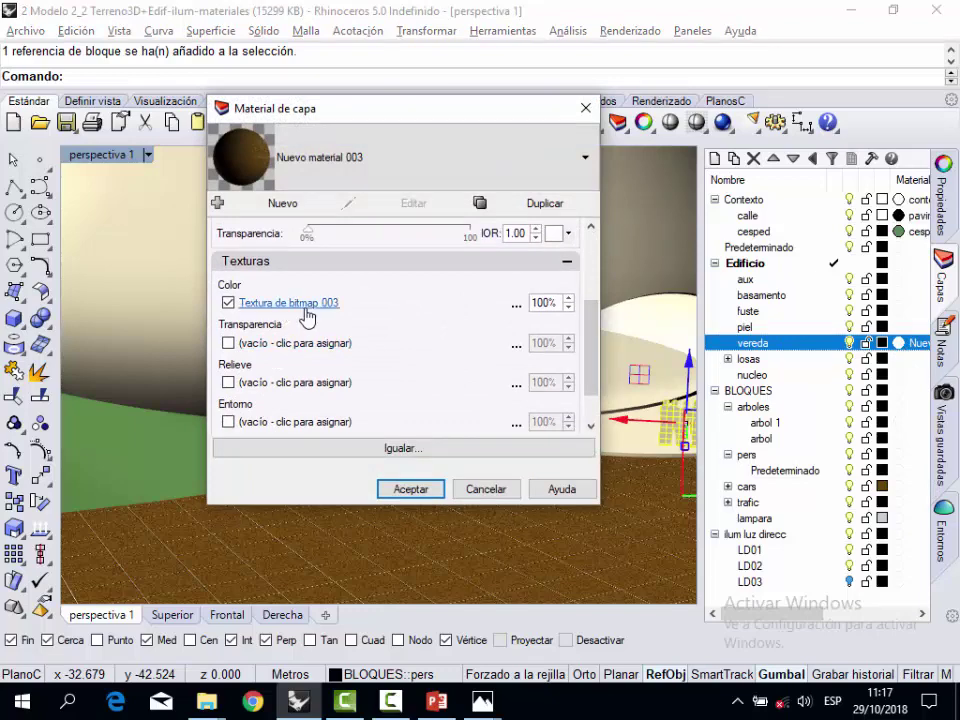
click(305, 311)
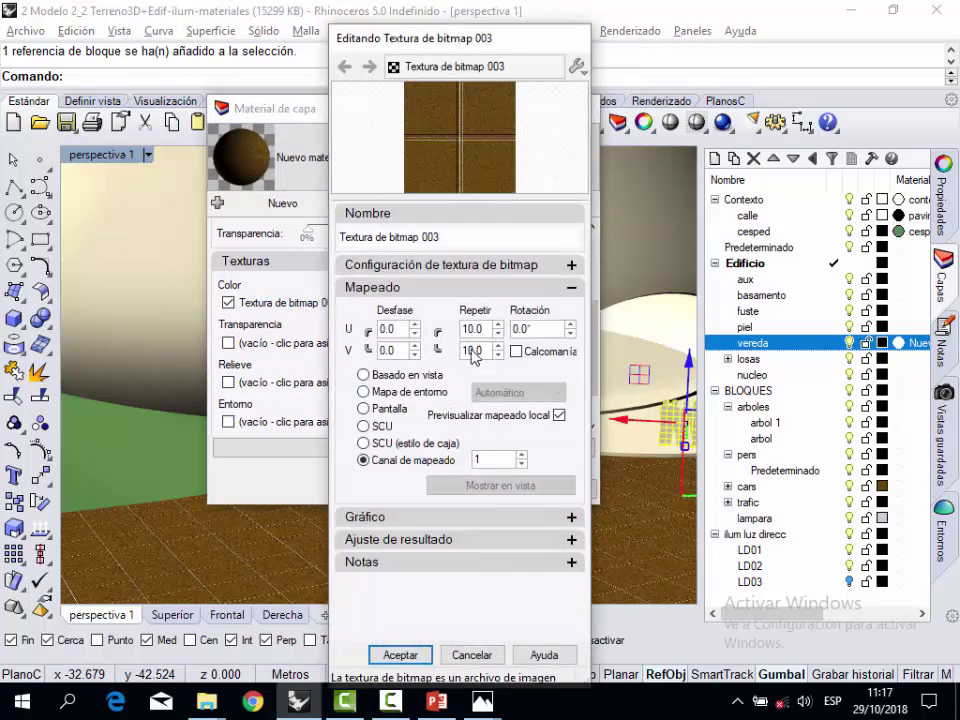
double_click(470, 350)
click(392, 654)
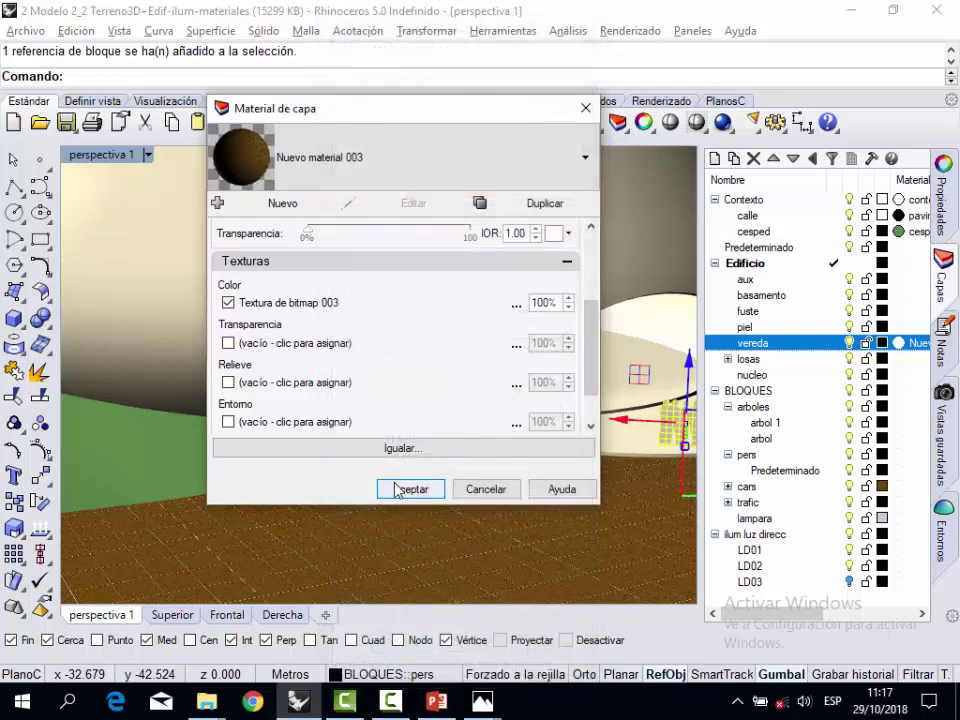
click(398, 489)
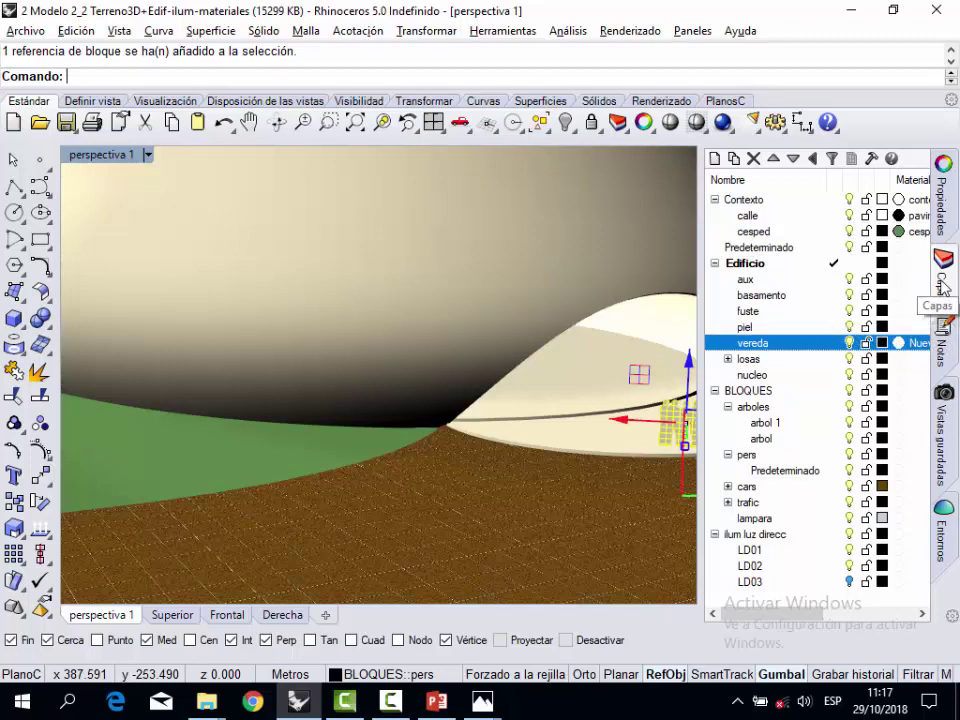
Review the notes' material specifications for the vereda, Arboles and fuste layers, and restore the saved perspectiva 1 view.
click(942, 340)
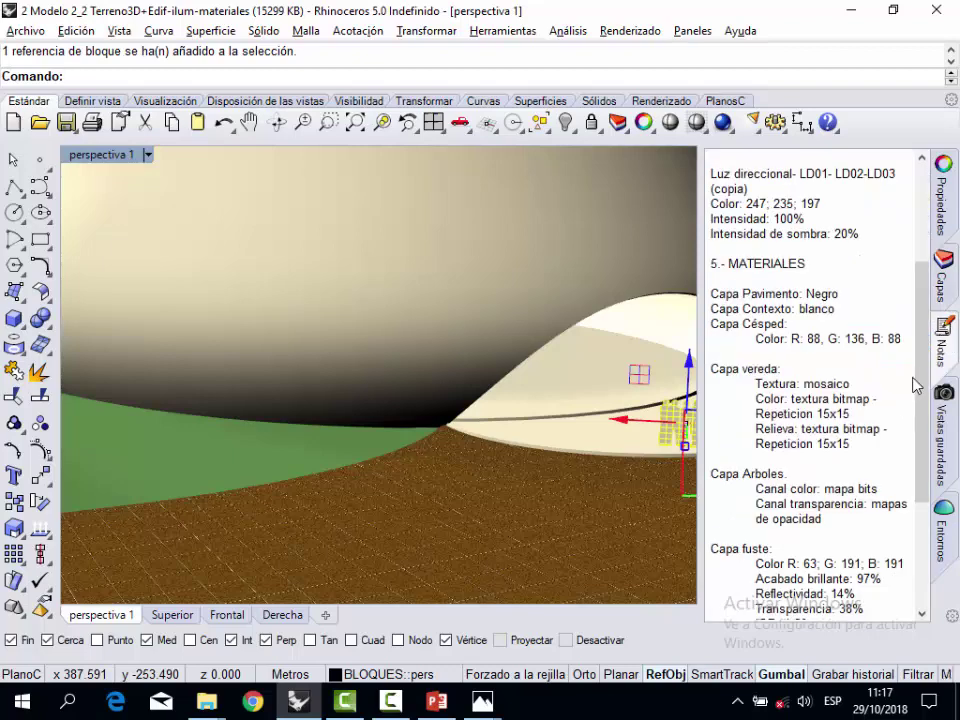
drag(917, 386, 921, 428)
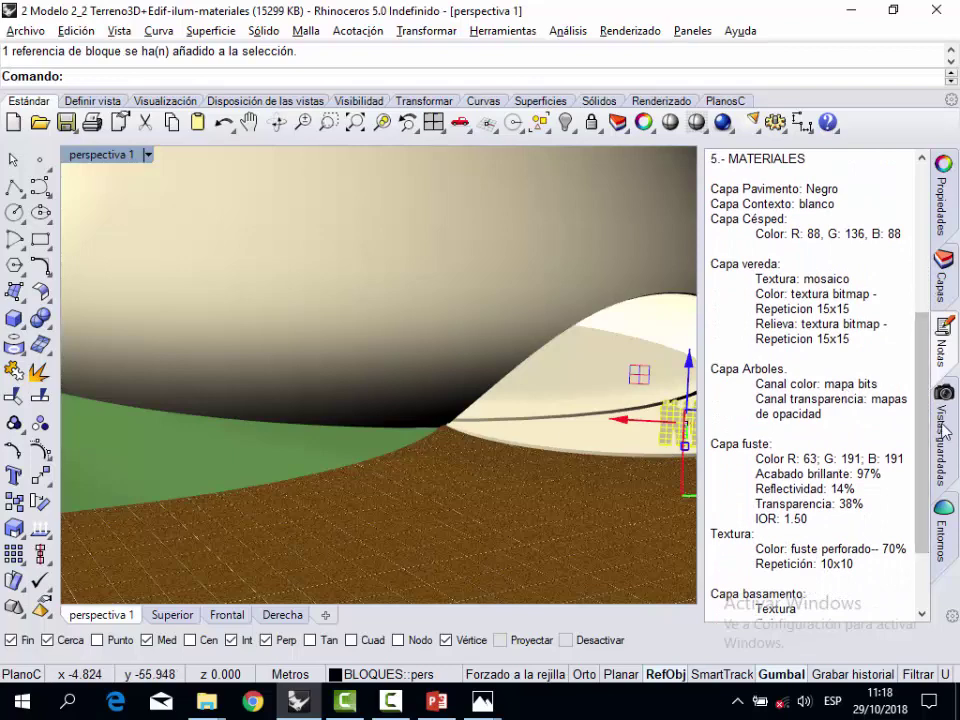
click(942, 430)
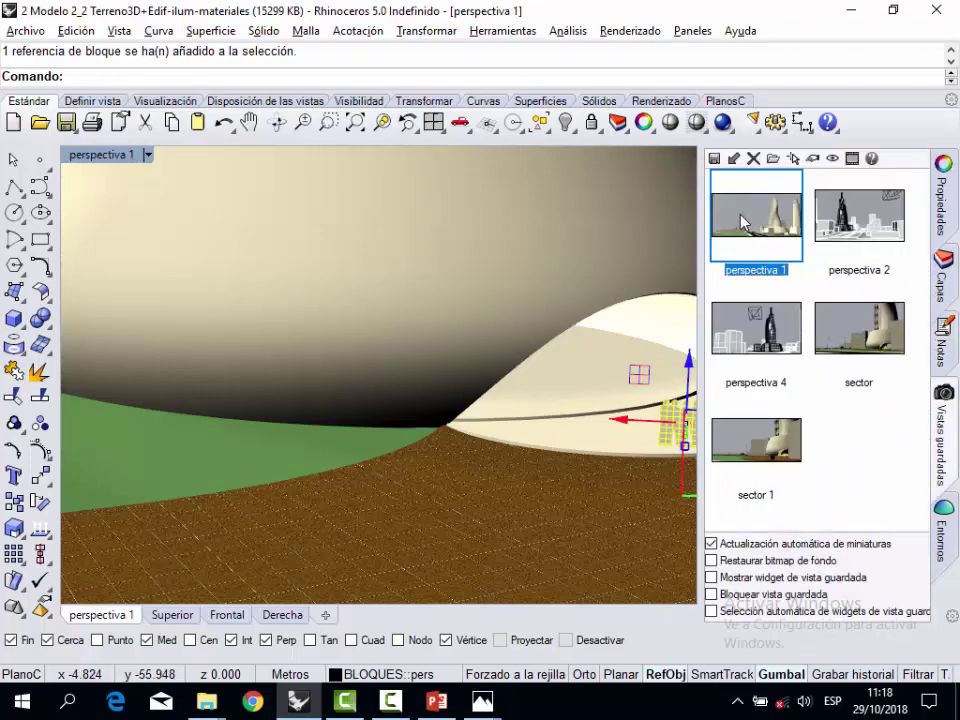
double_click(742, 222)
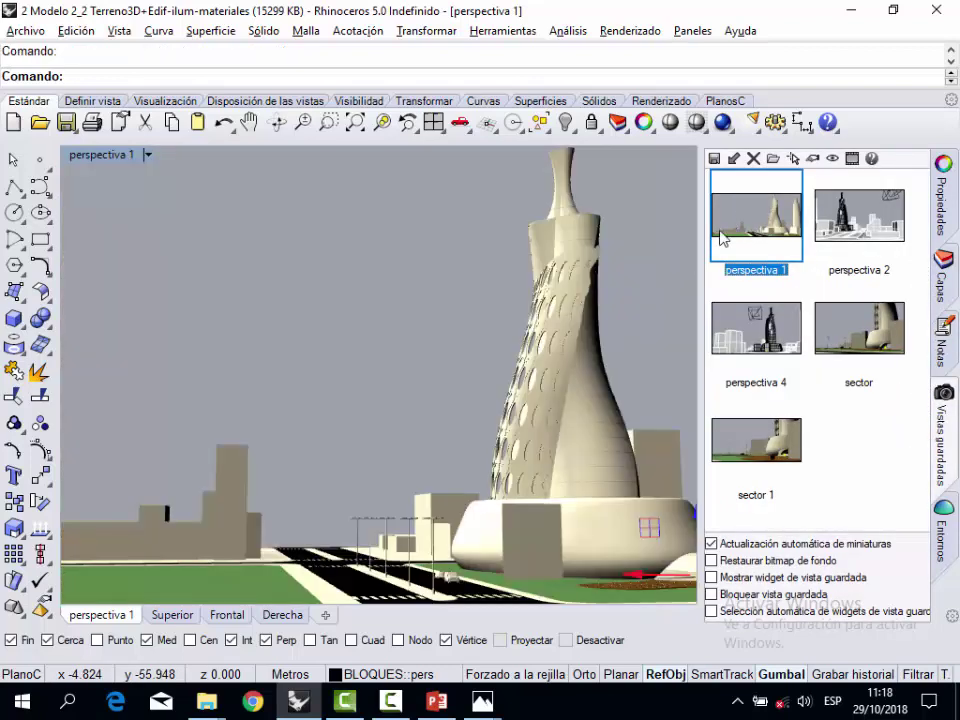
Return to the four-viewport layout and set the perspectiva 1 viewport's display mode to Sombreado.
click(521, 532)
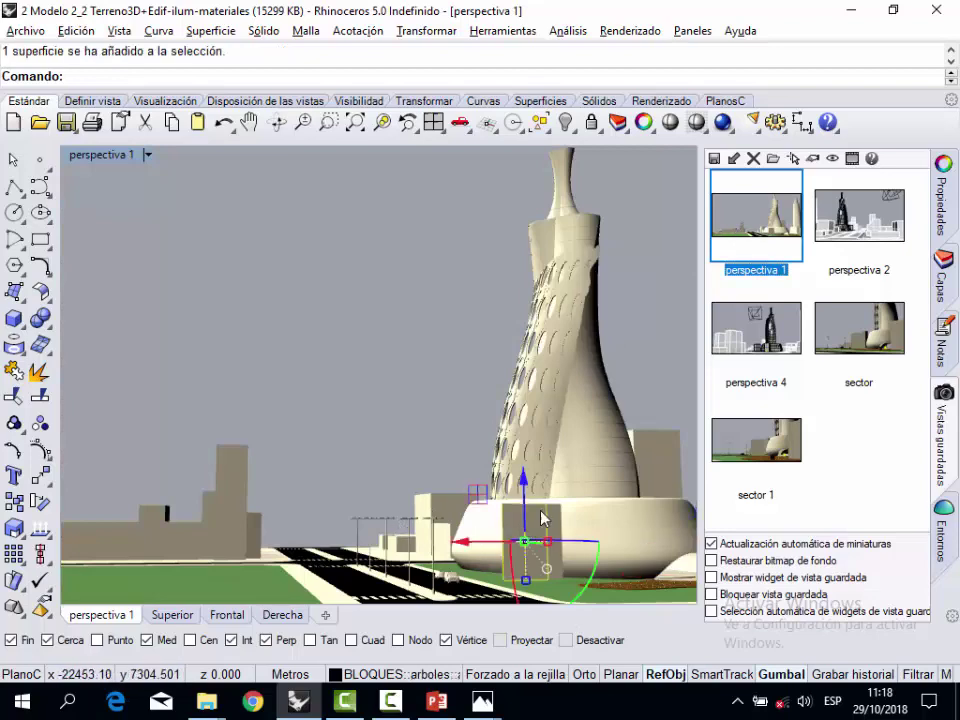
key(Escape)
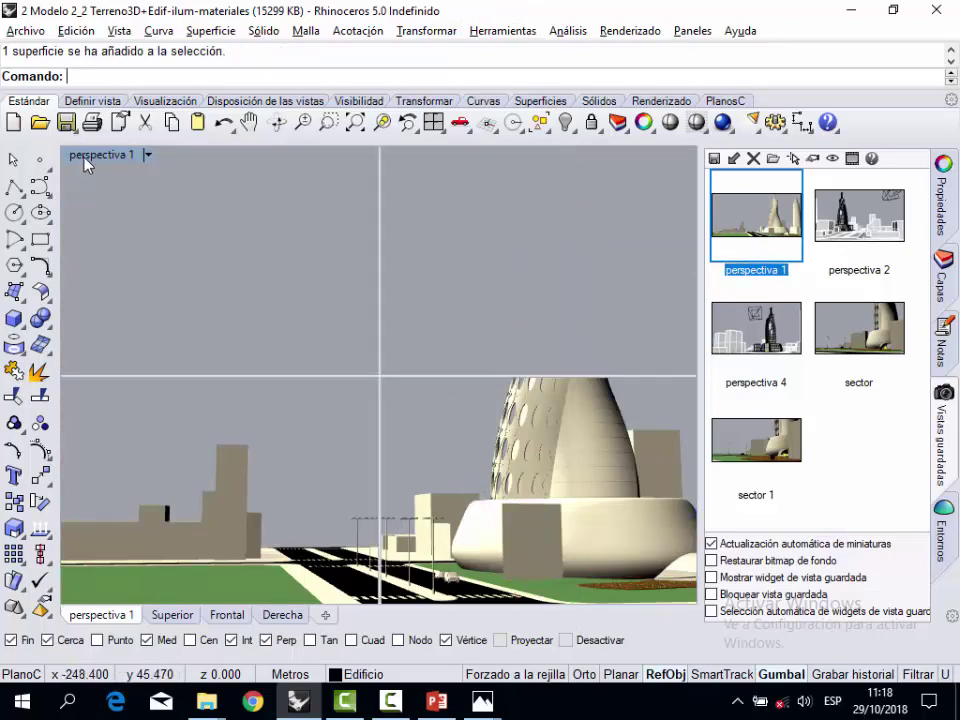
double_click(85, 156)
scroll(243, 218, up, 5)
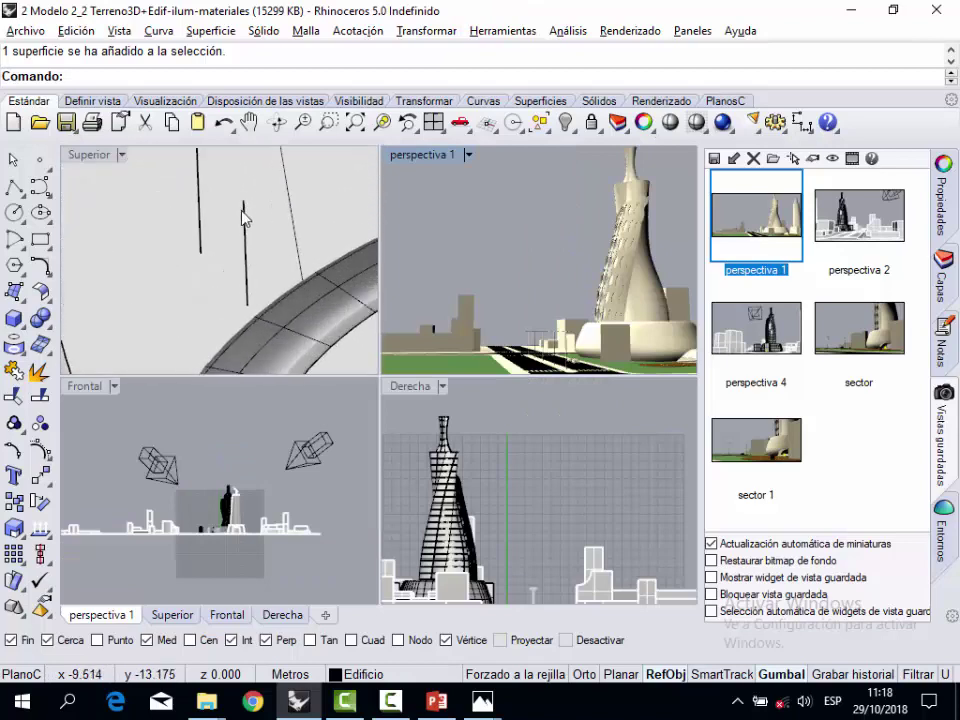
click(468, 155)
click(530, 140)
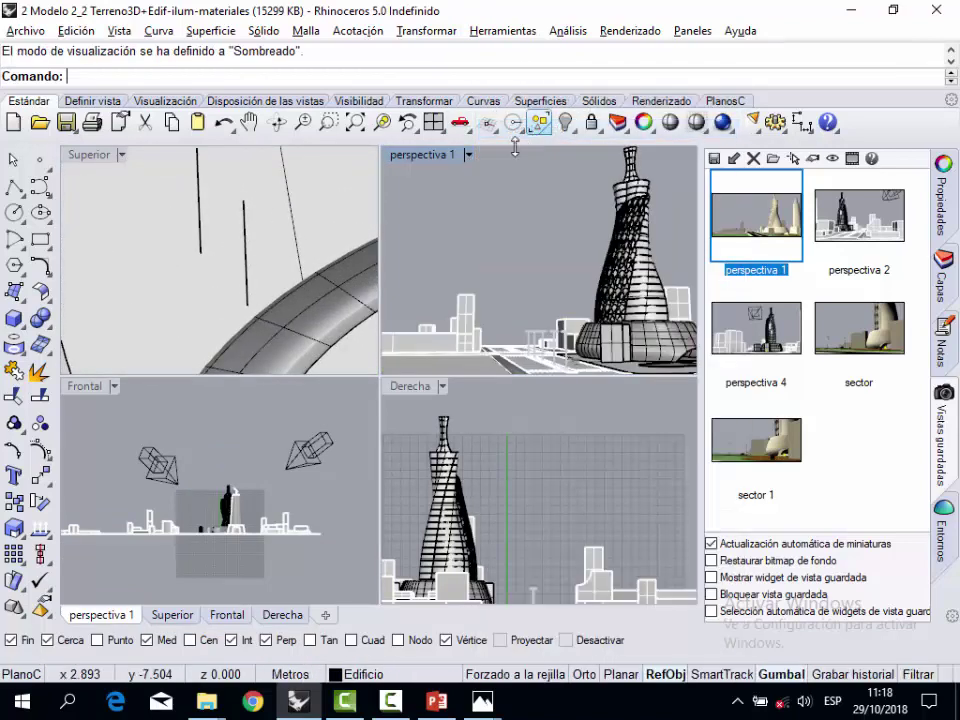
Select the flat tree surface beside the tower's base to identify it, clear the selection, and display the layer list.
mouse_move(421, 266)
right_down()
mouse_move(559, 354)
mouse_move(560, 320)
right_up()
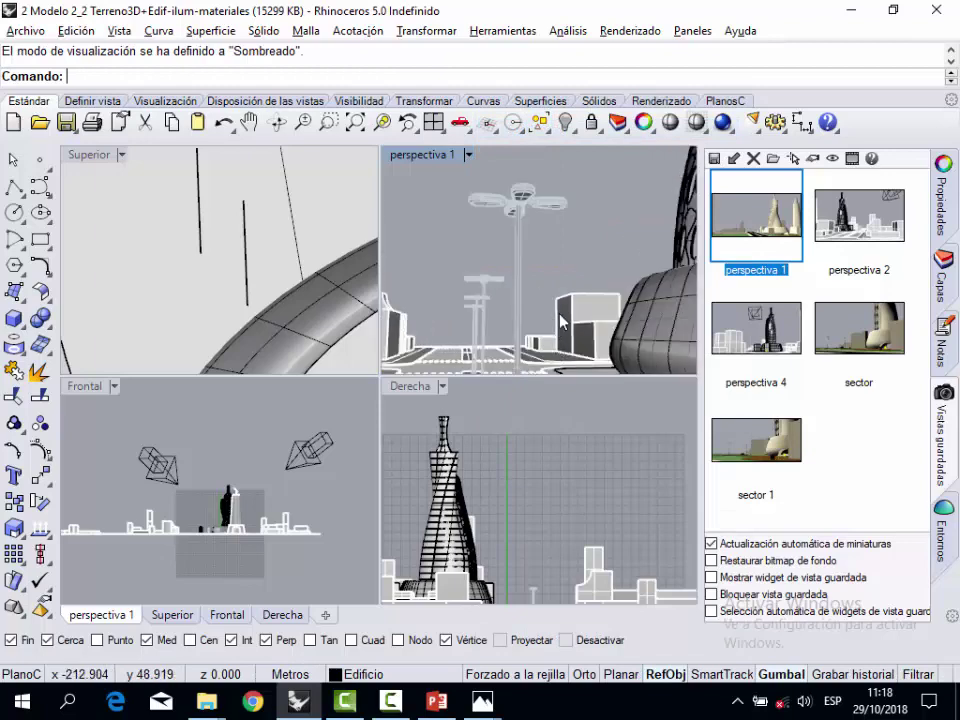
right_drag(474, 251, 505, 305)
click(504, 311)
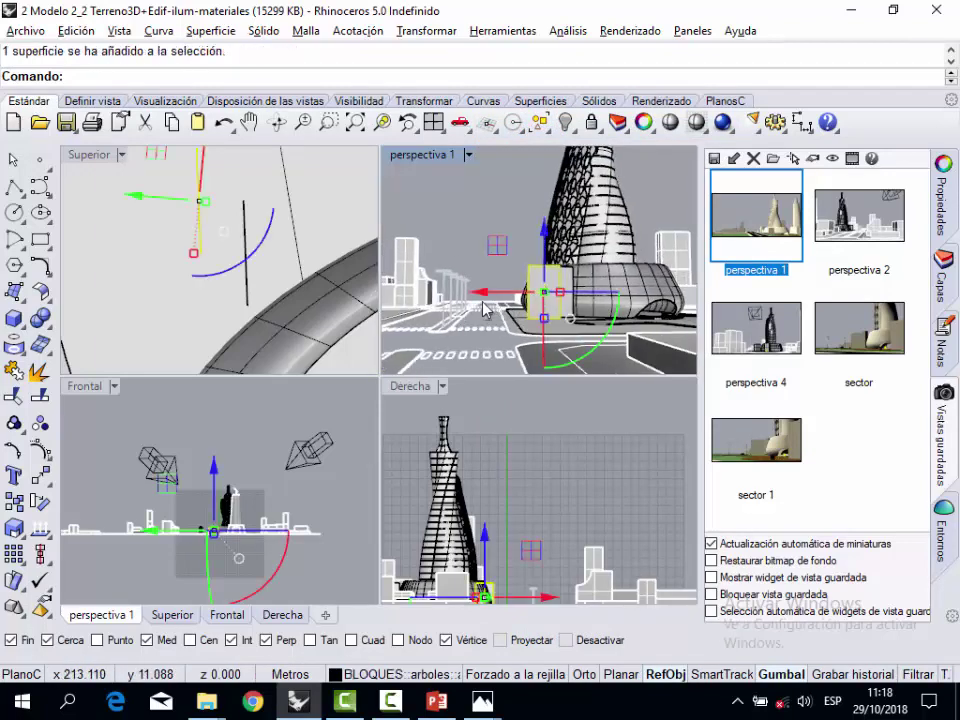
scroll(295, 280, down, 4)
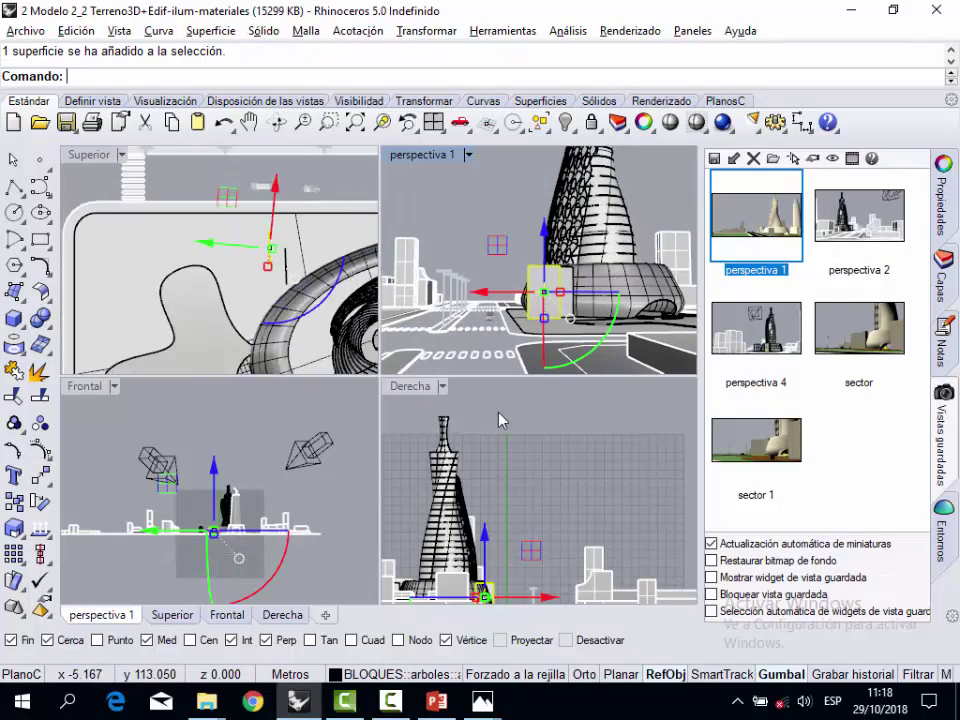
click(506, 199)
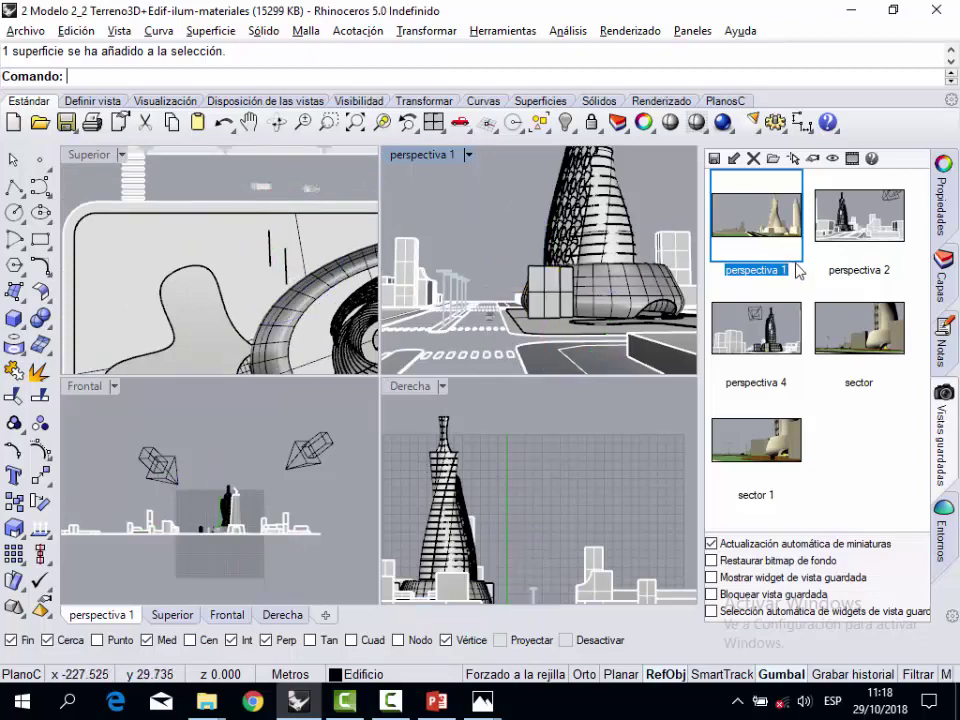
click(948, 284)
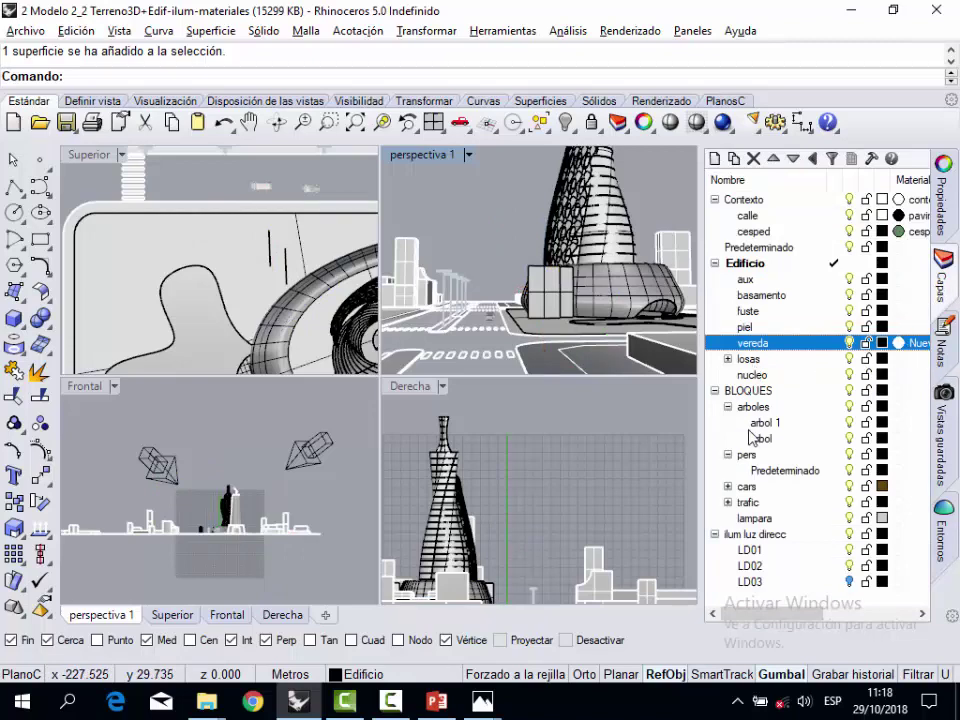
Assign the image af_tree_11 from the torre01 materials library as the color texture of the arbol 1 layer's material.
click(897, 422)
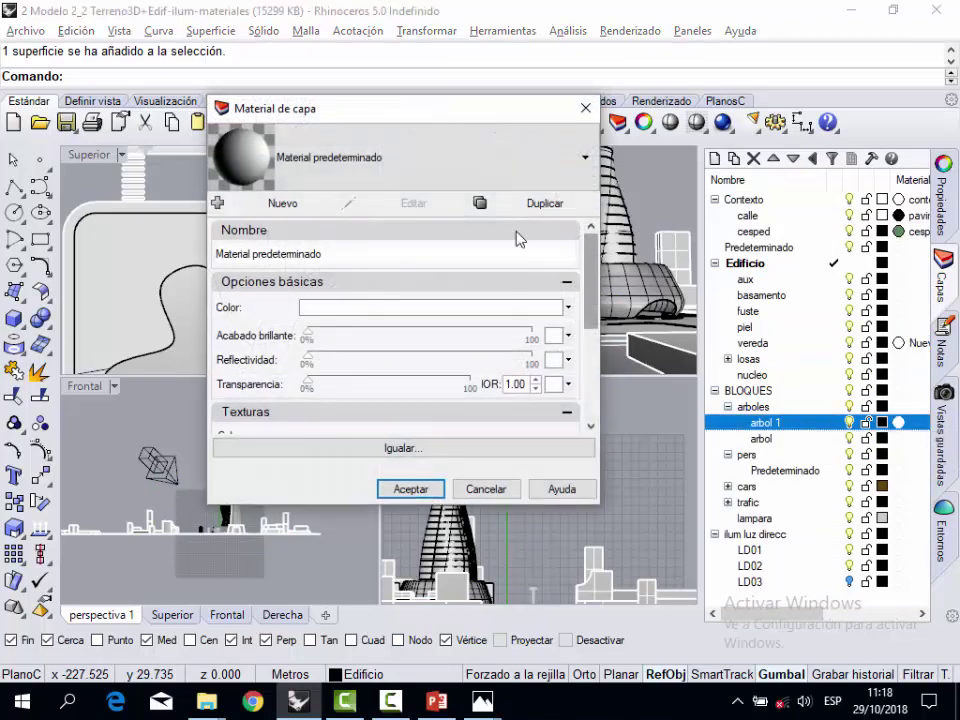
drag(591, 265, 597, 343)
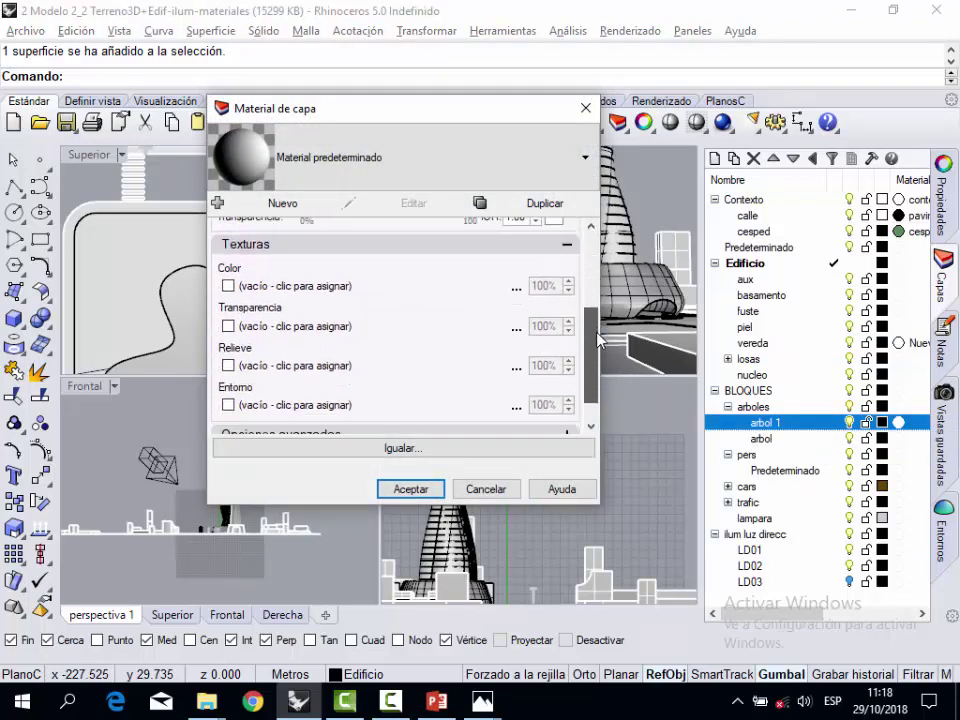
click(296, 287)
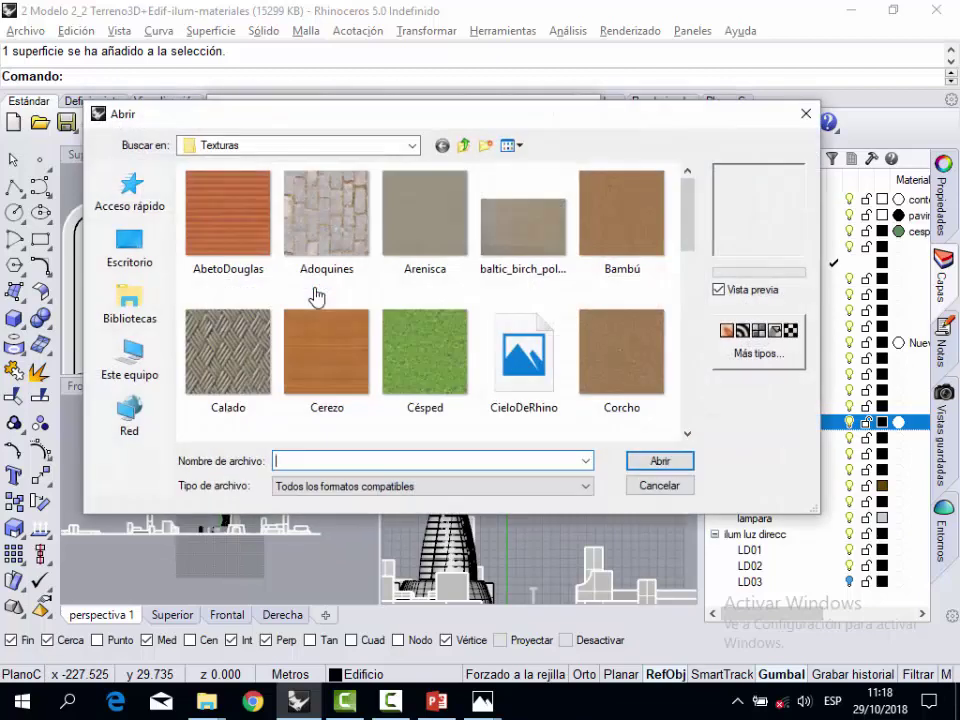
click(750, 358)
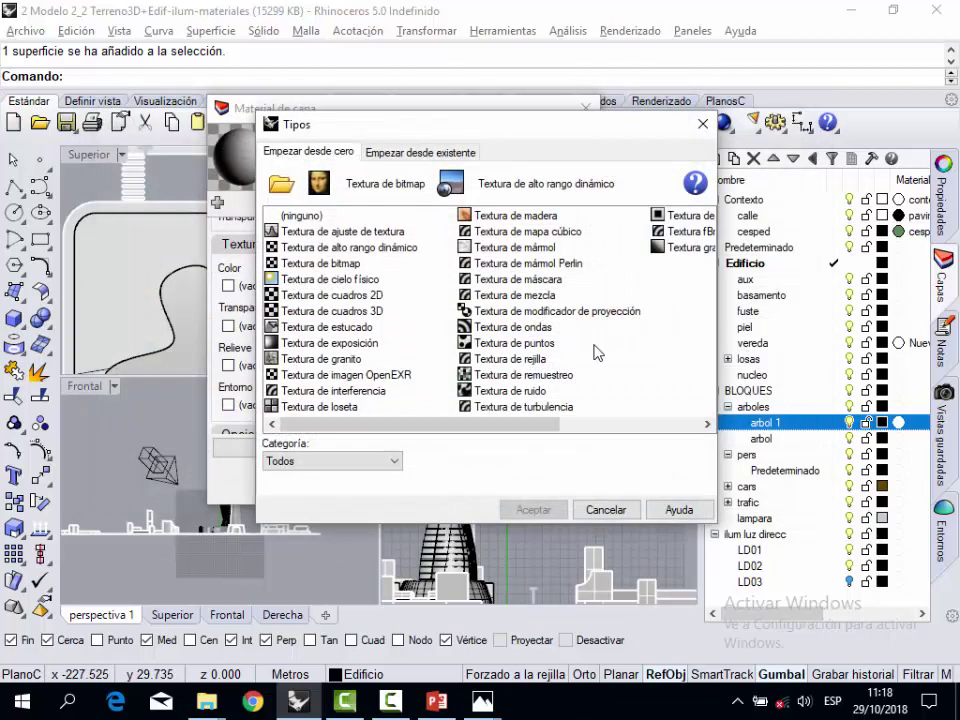
click(288, 181)
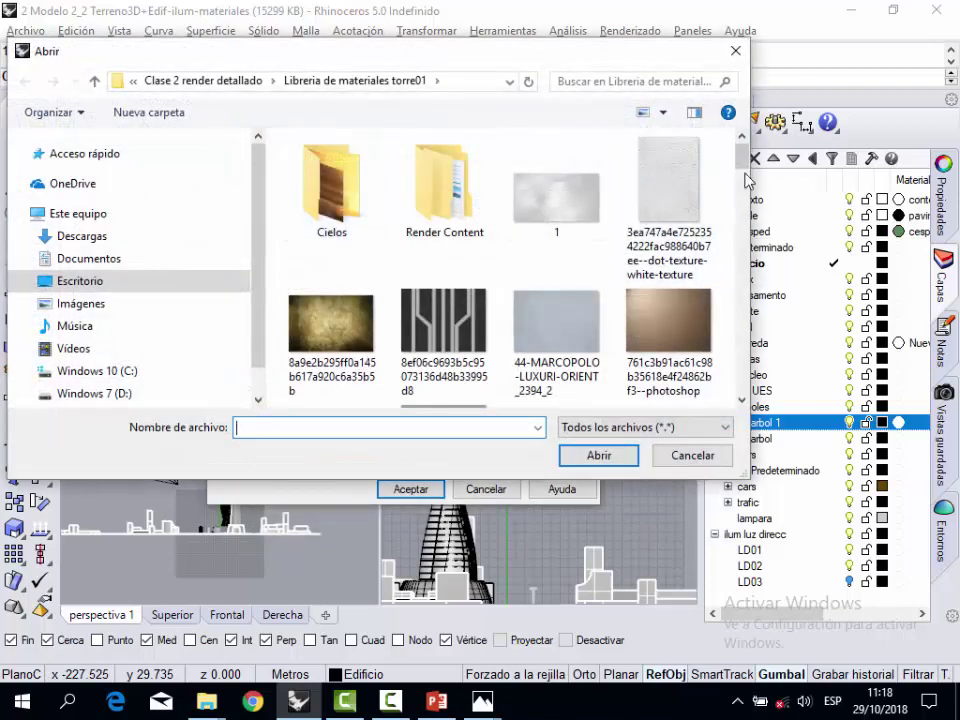
scroll(560, 165, down, 3)
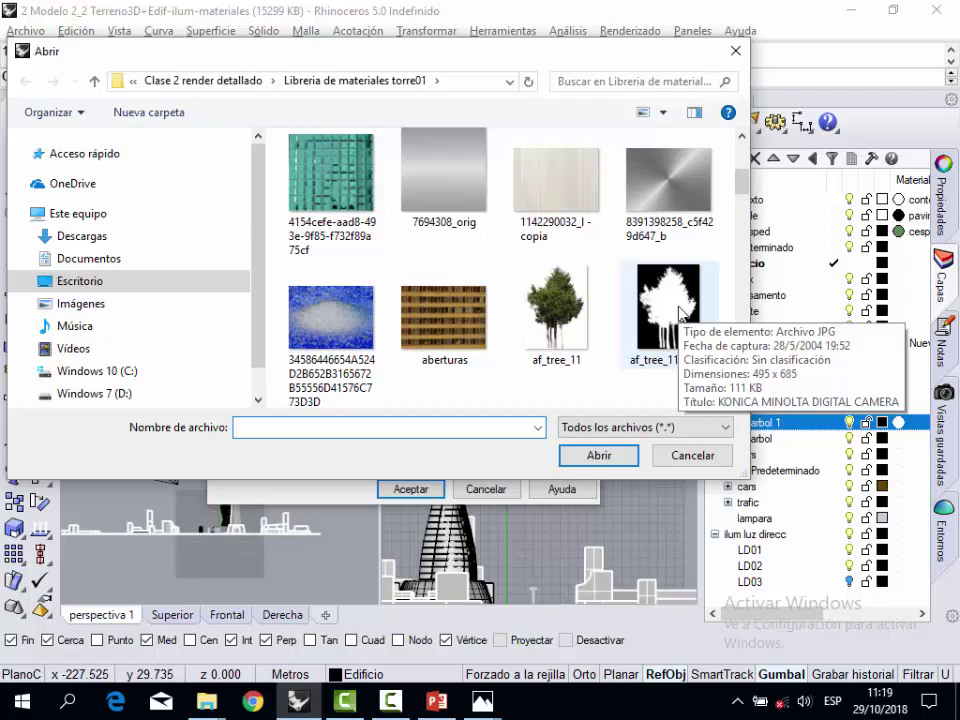
click(556, 318)
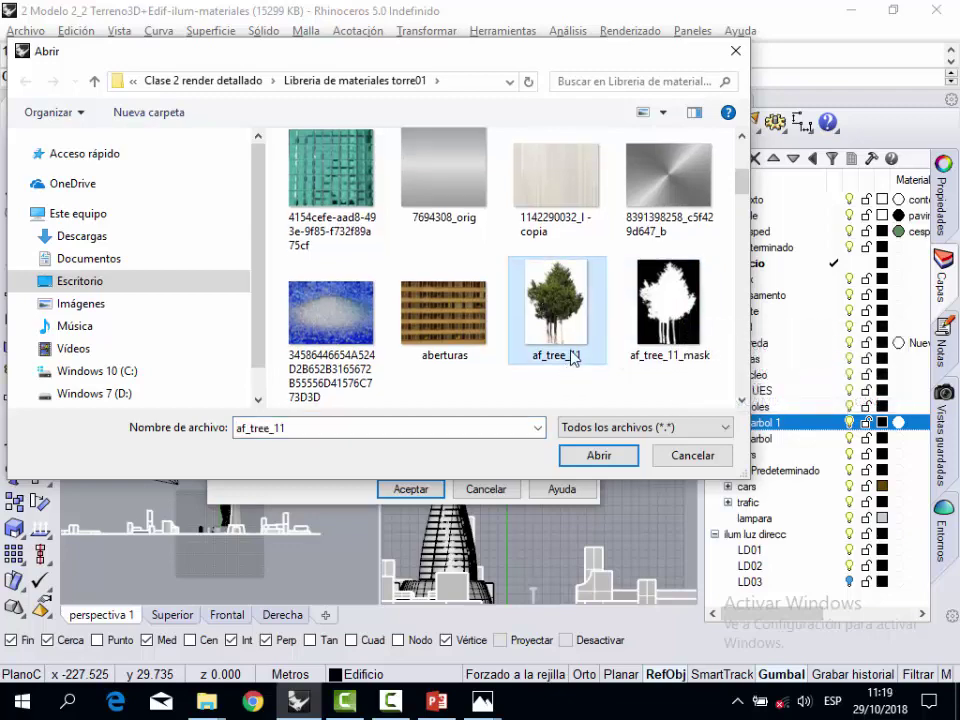
click(598, 455)
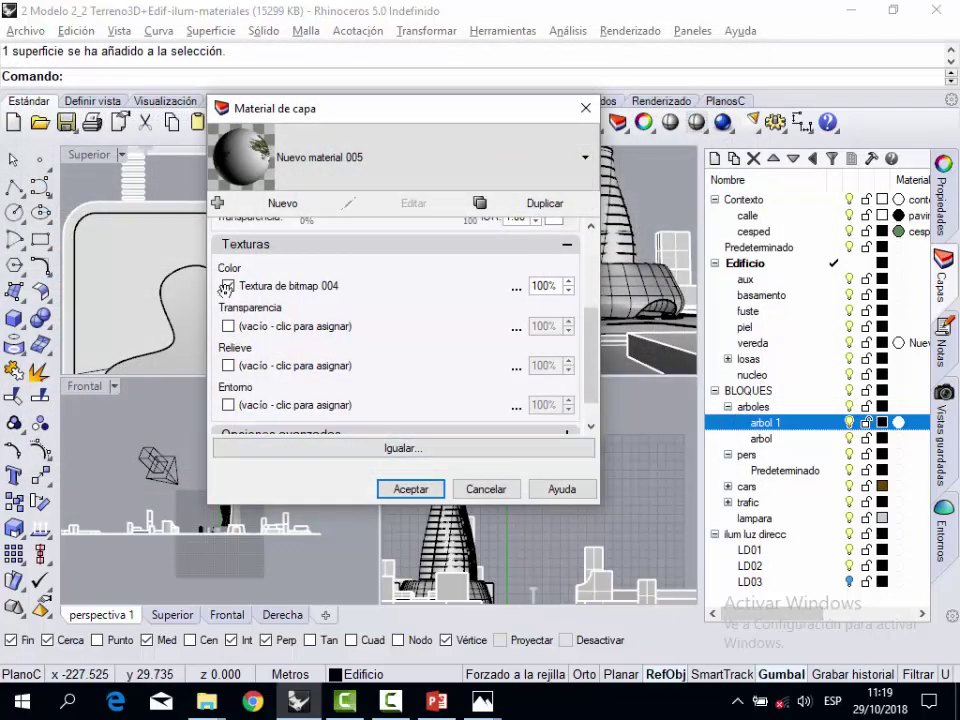
Assign af_tree_11_mask as the transparency texture of the arbol 1 layer's material and accept the material.
click(303, 336)
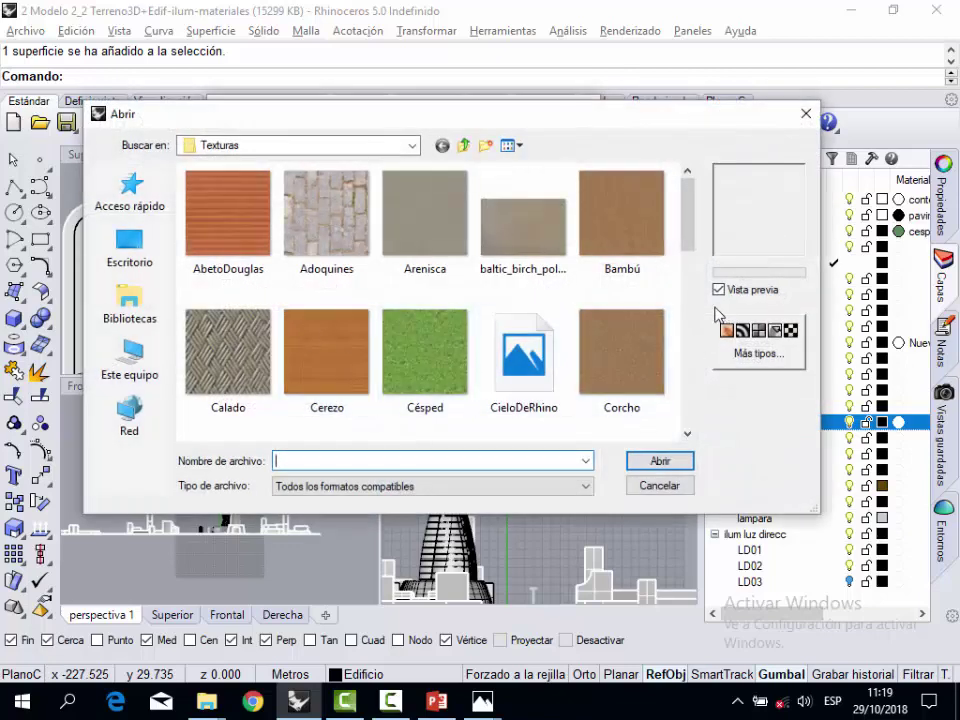
drag(695, 252, 746, 369)
click(757, 343)
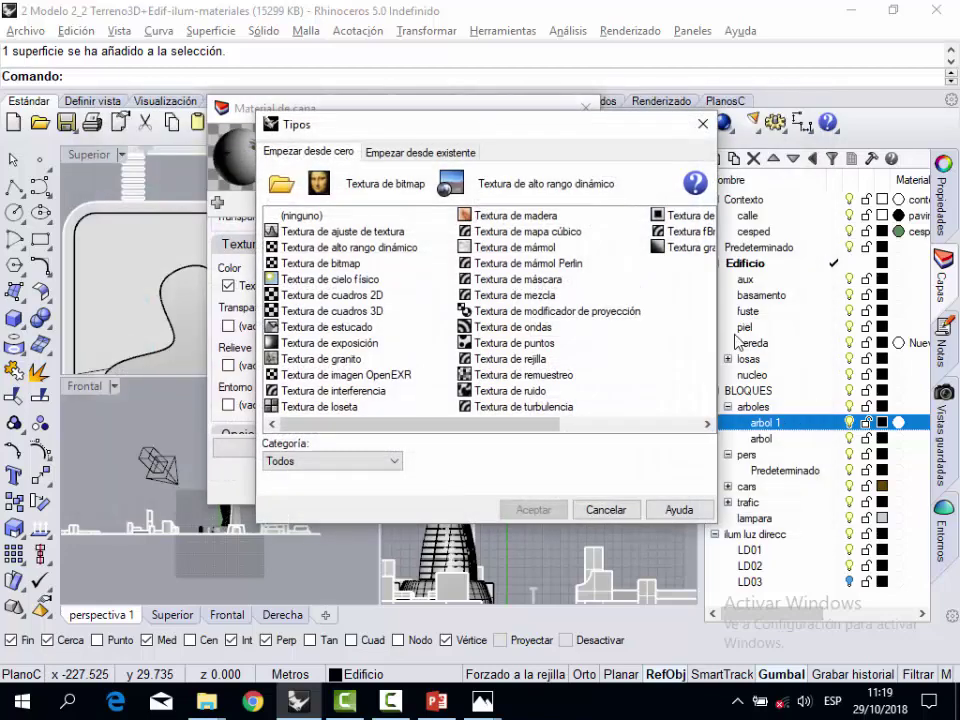
double_click(520, 260)
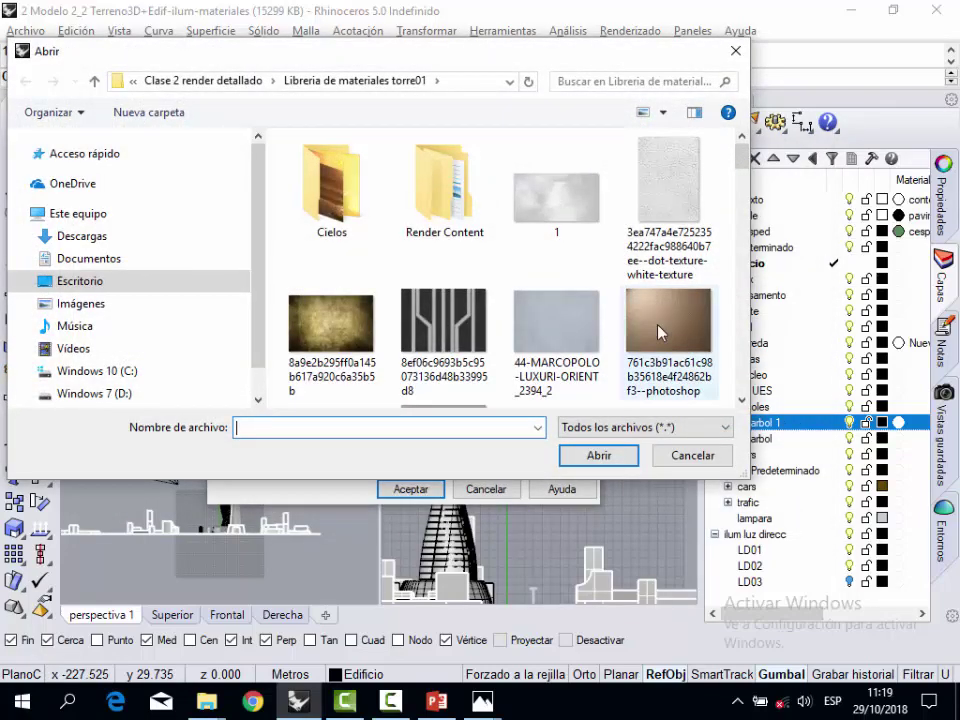
drag(741, 165, 743, 194)
click(668, 150)
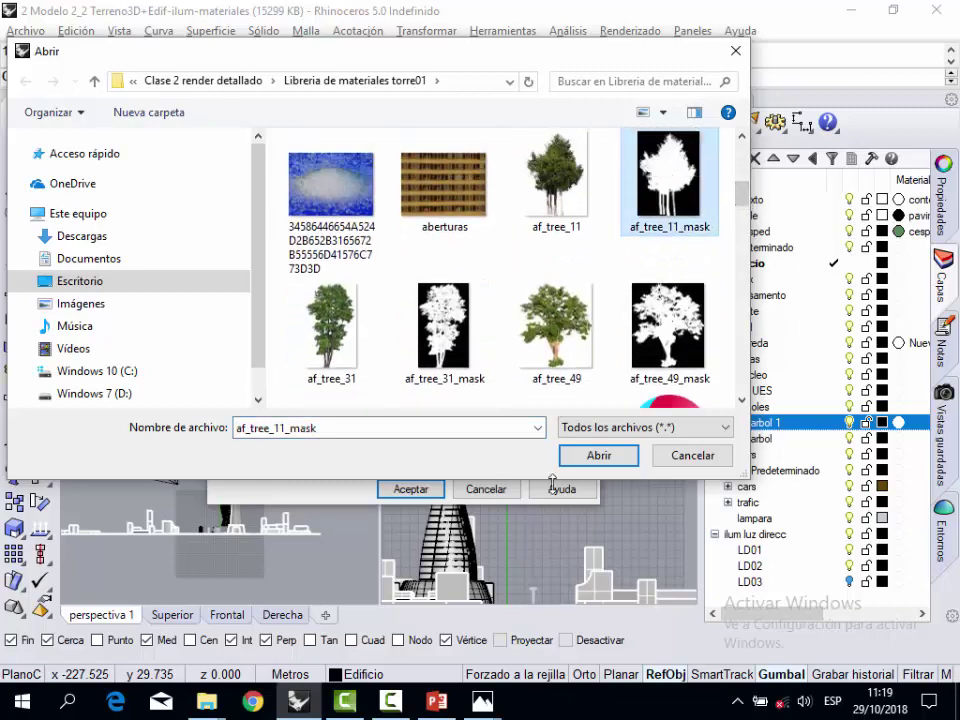
click(582, 450)
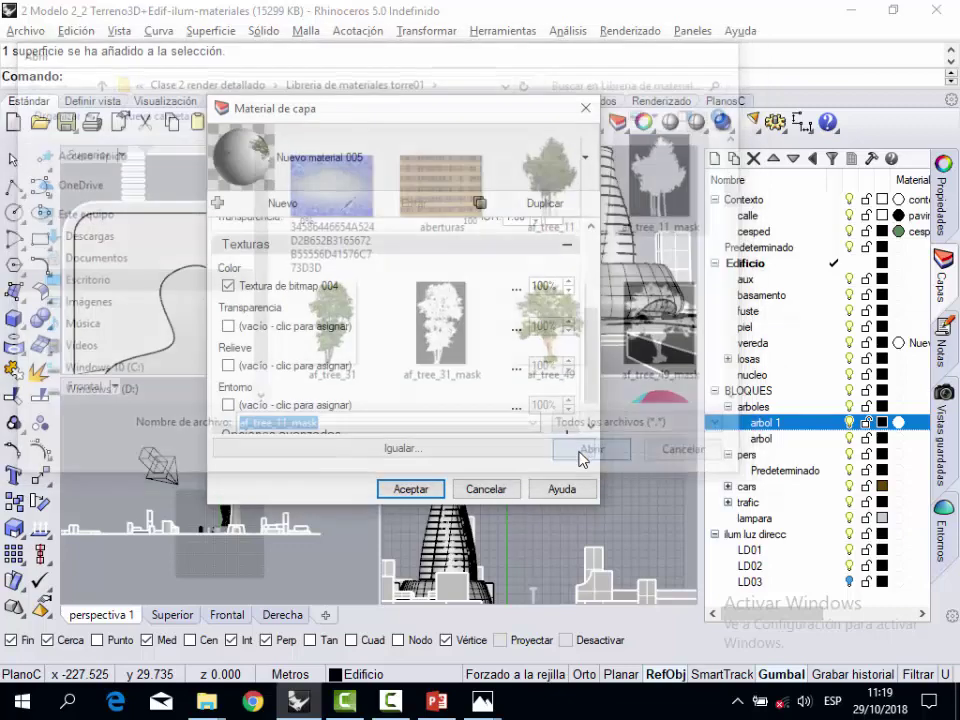
click(410, 488)
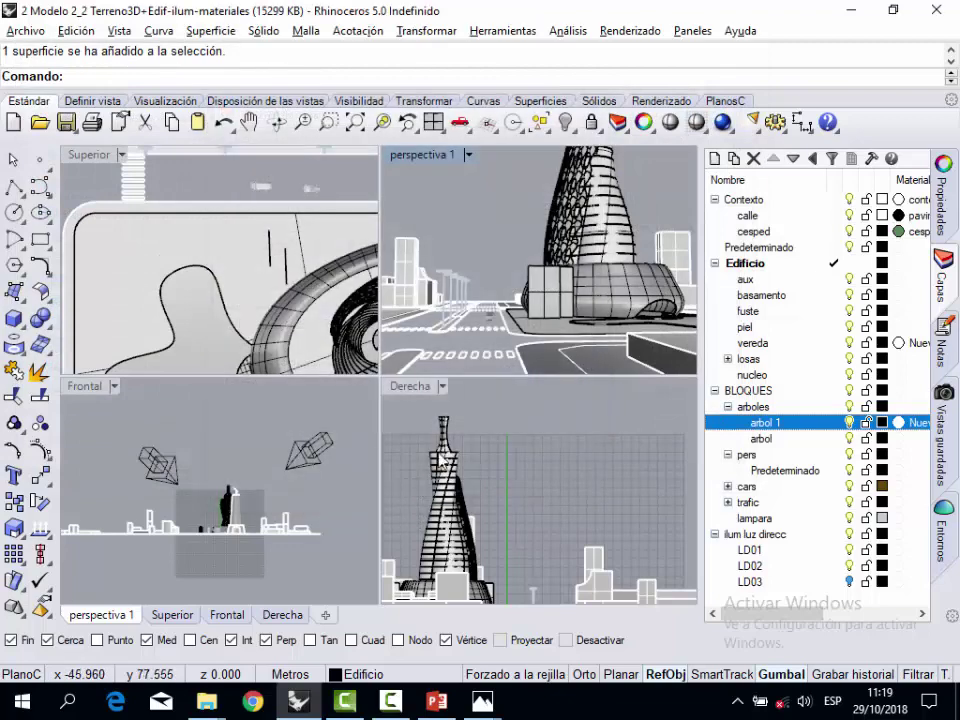
Set the perspectiva 1 viewport to Renderizado display mode and maximize it to check the tree surfaces beside the tower's base.
click(468, 157)
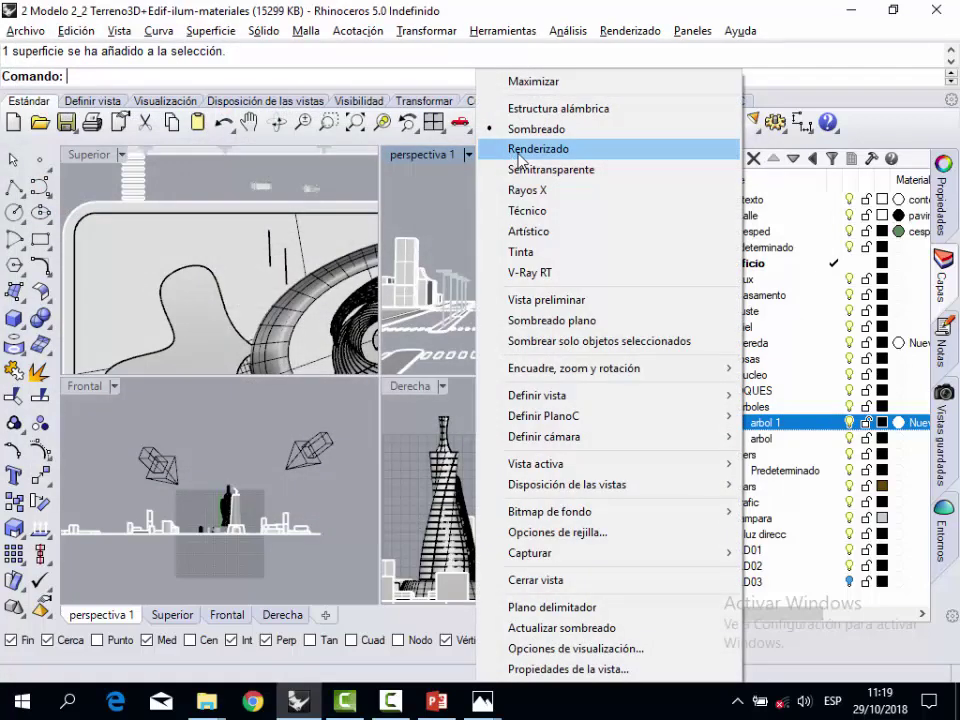
click(470, 149)
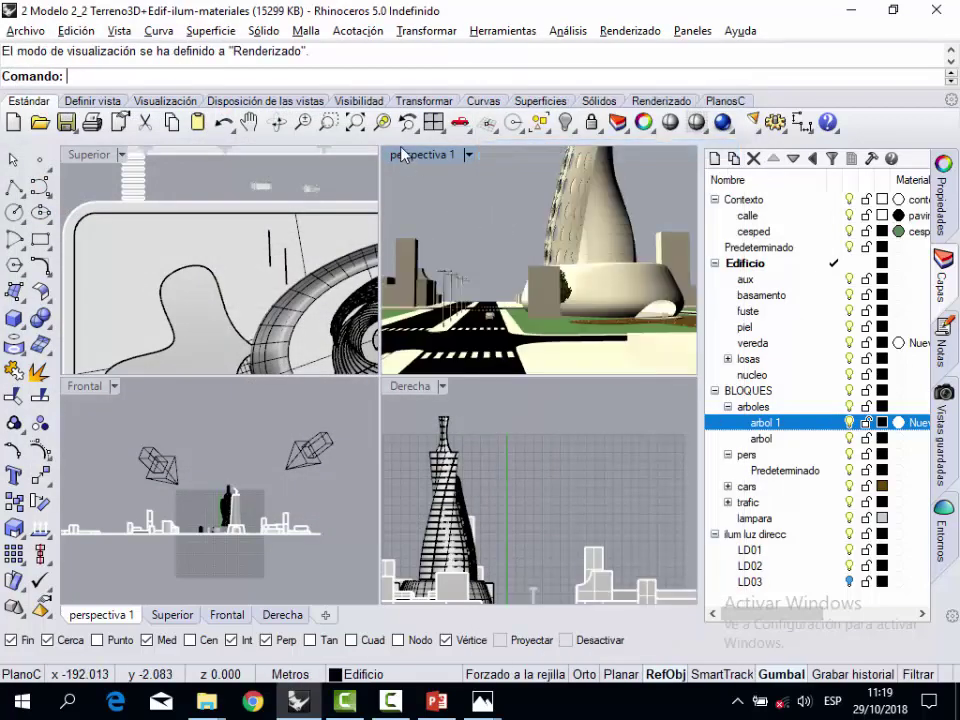
double_click(413, 157)
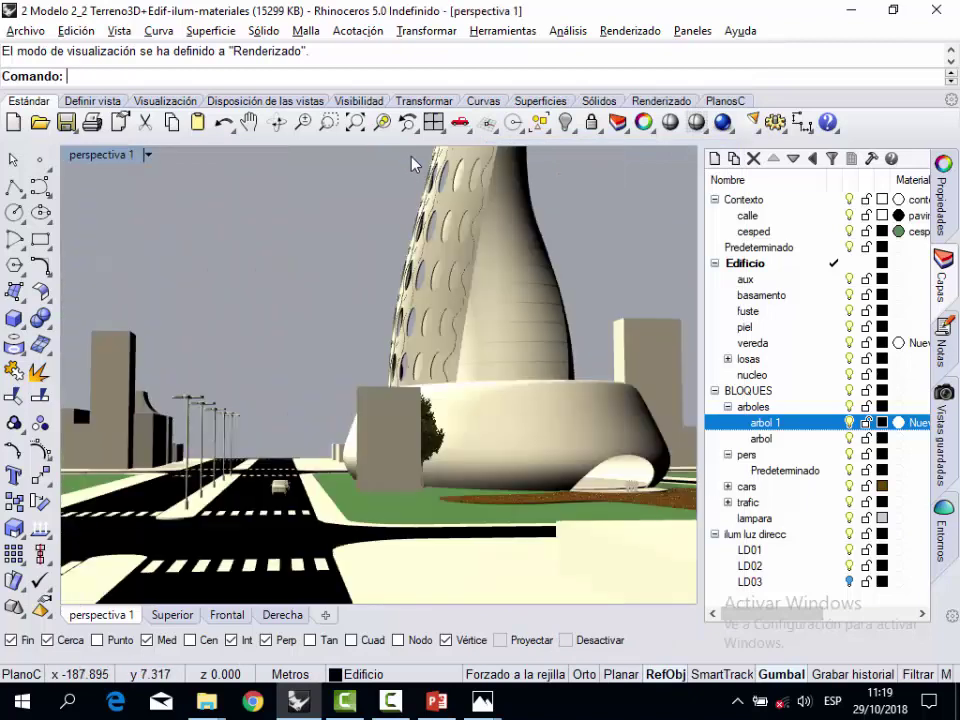
scroll(420, 510, up, 3)
right_drag(458, 514, 429, 476)
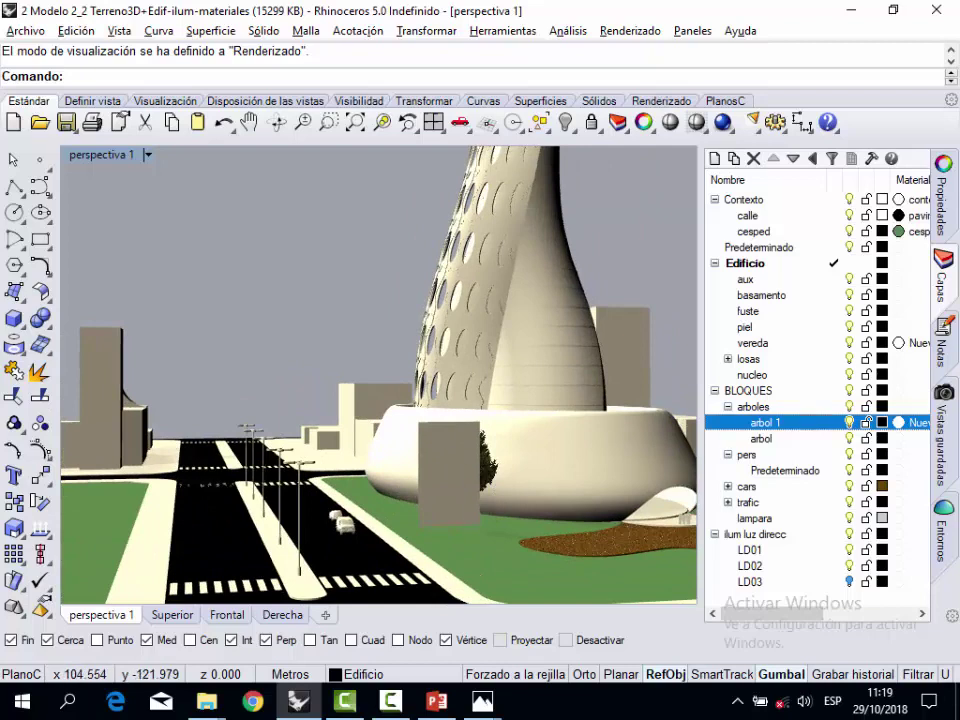
Assign the image af_tree_31 from the torre01 materials library as the color texture of the arbol layer's material.
click(899, 438)
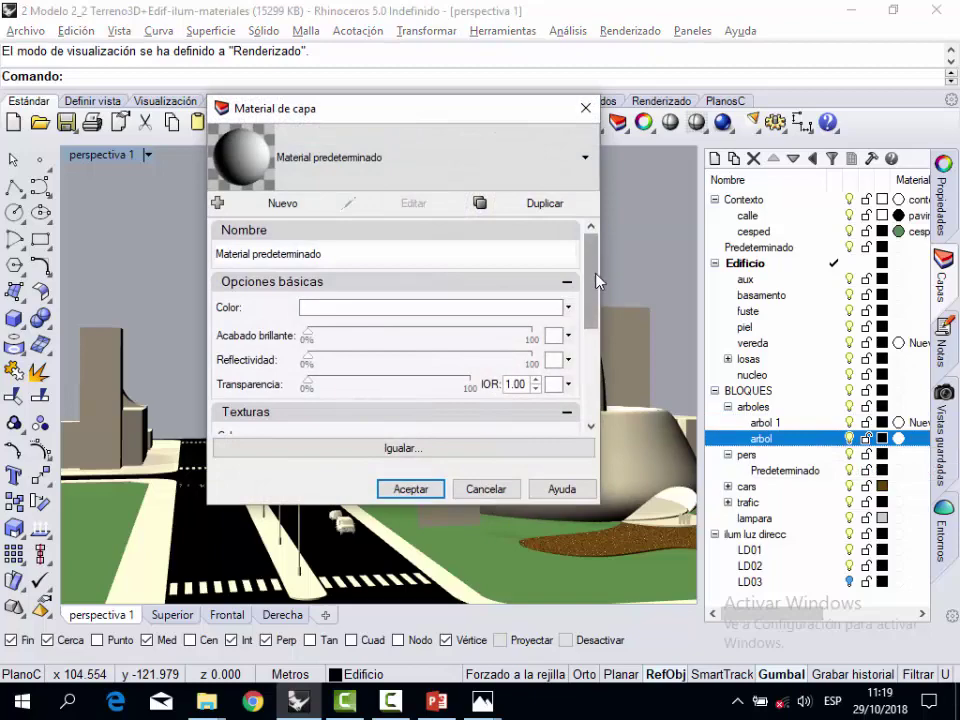
scroll(594, 272, down, 3)
click(310, 298)
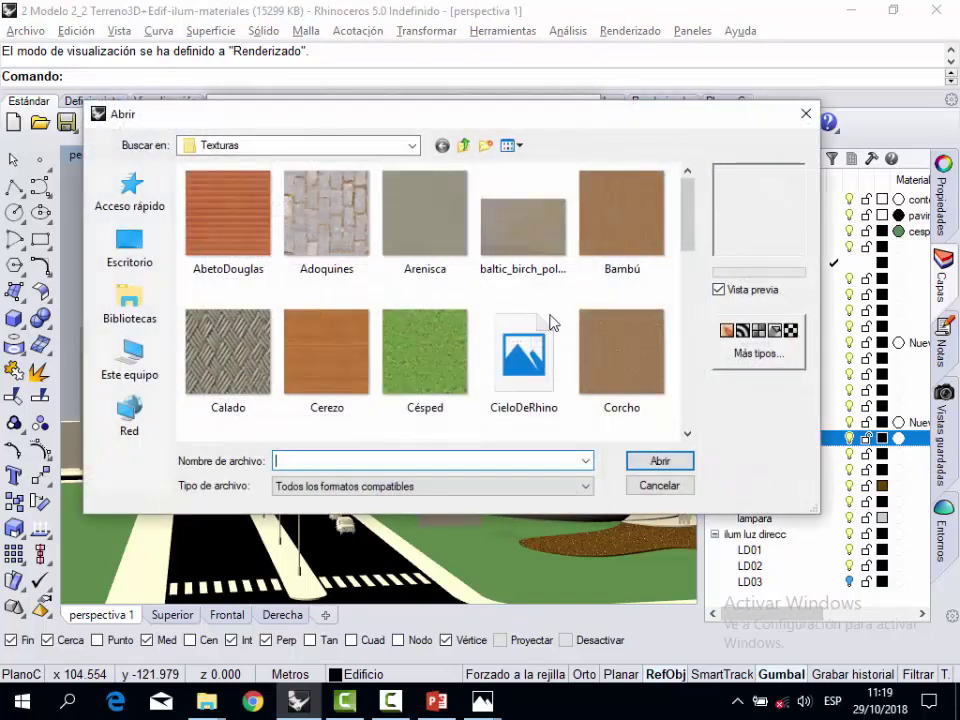
click(758, 353)
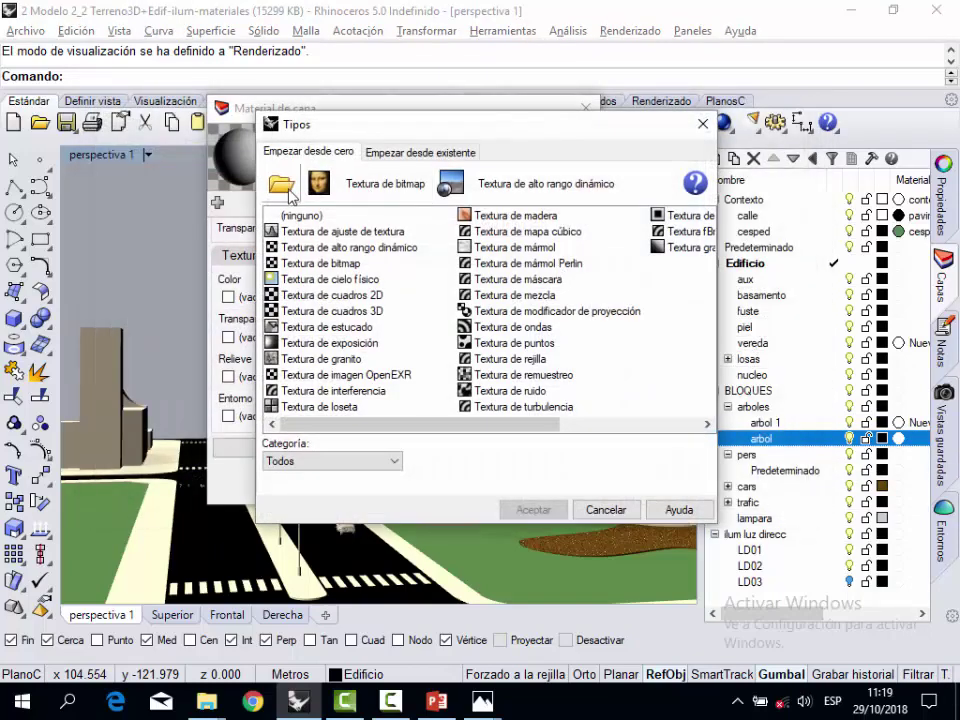
double_click(500, 222)
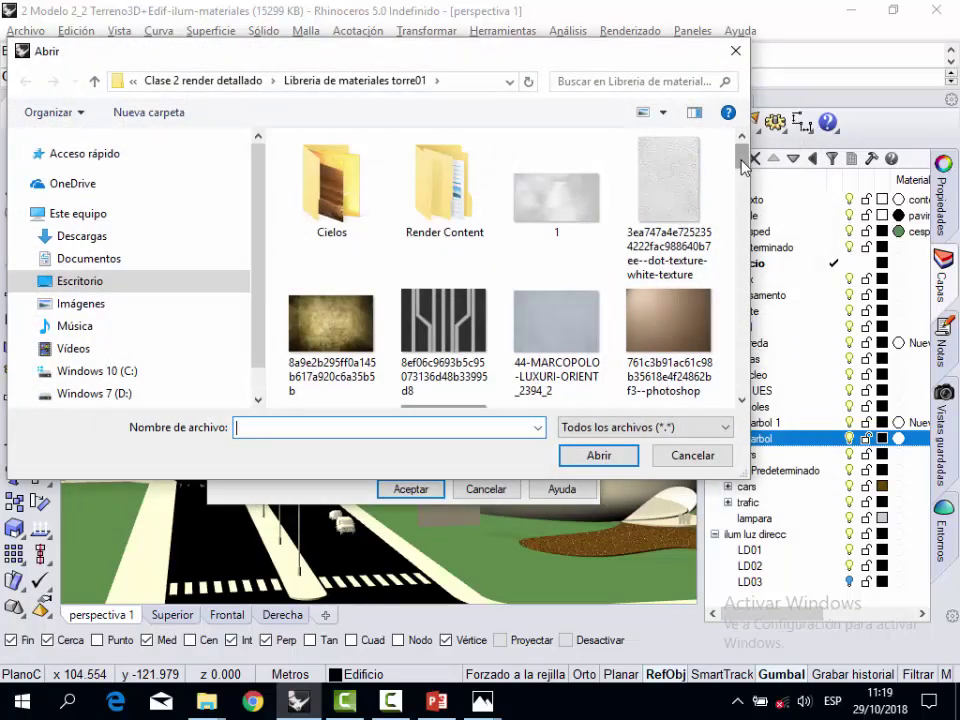
drag(741, 156, 743, 206)
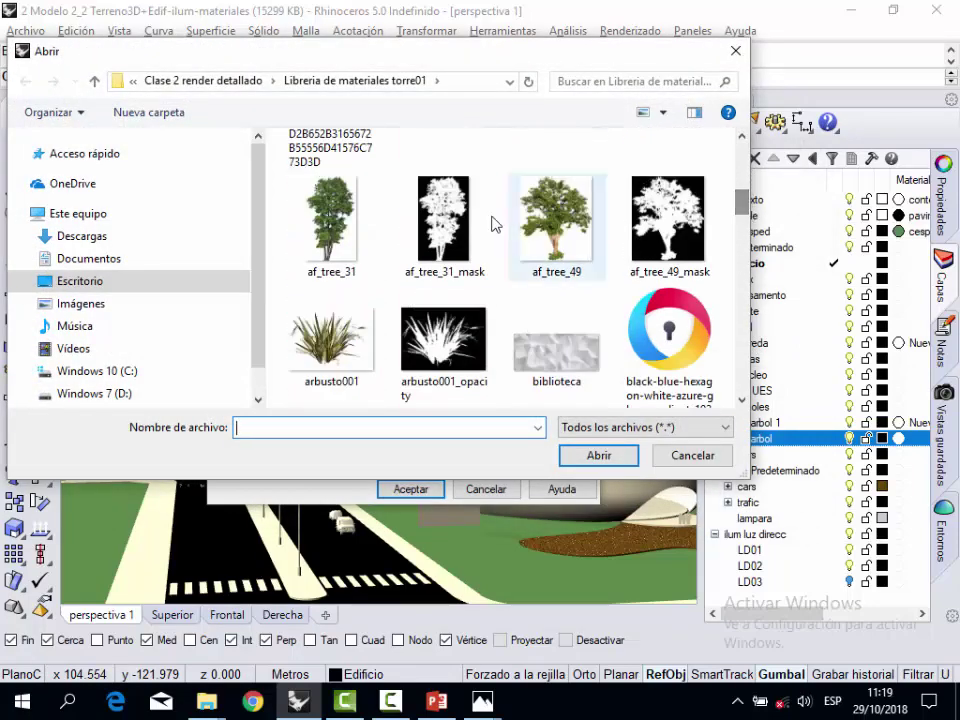
click(320, 240)
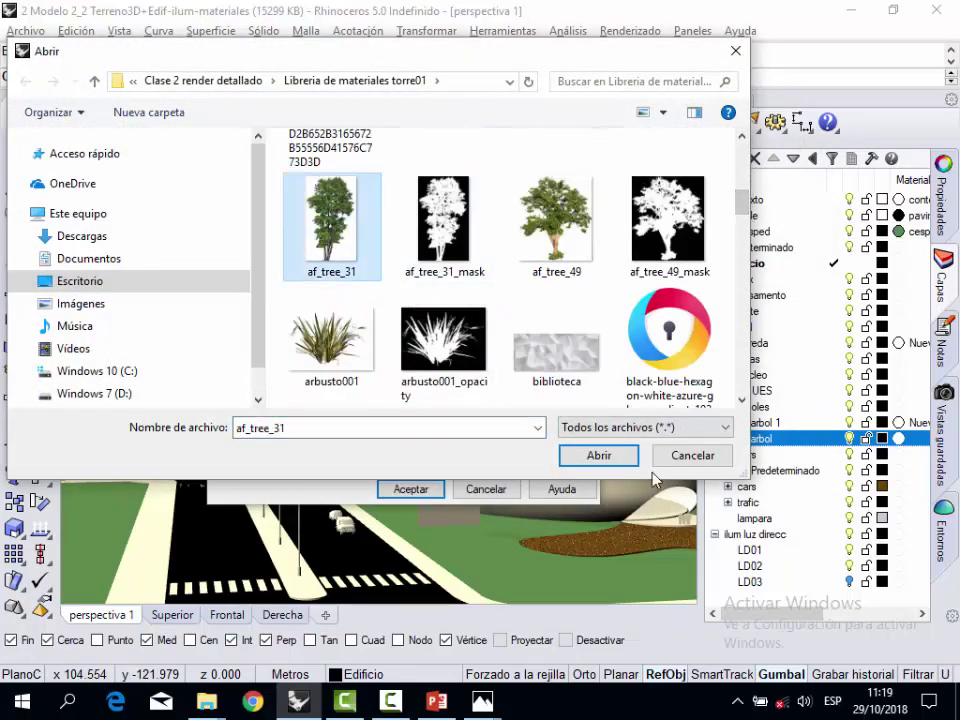
click(585, 455)
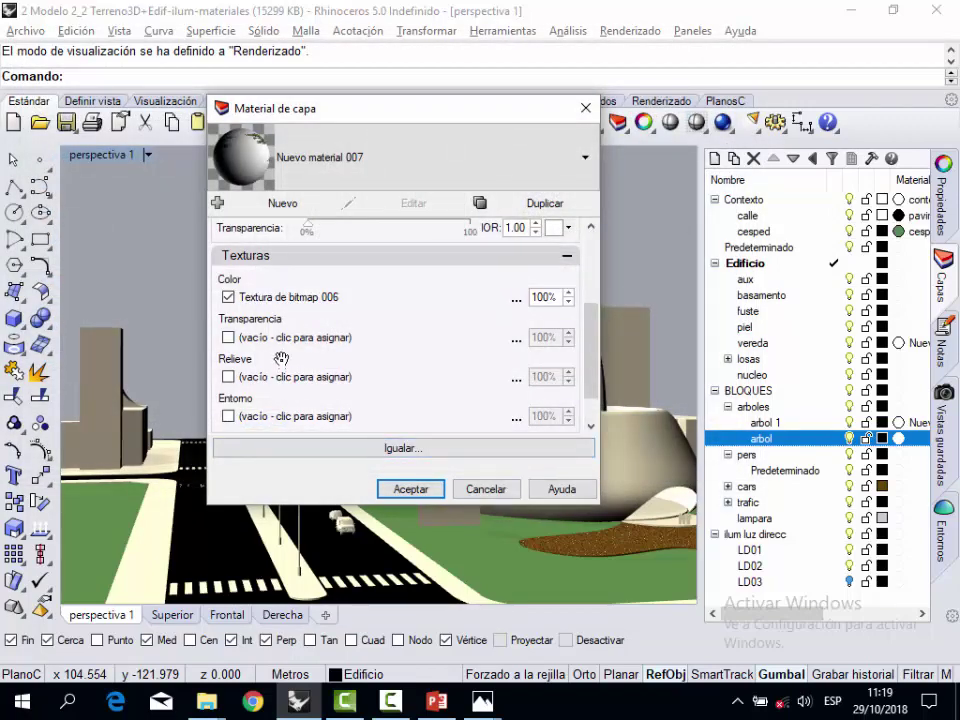
Assign af_tree_31_mask as the transparency texture of the arbol layer's material and accept the material.
click(293, 340)
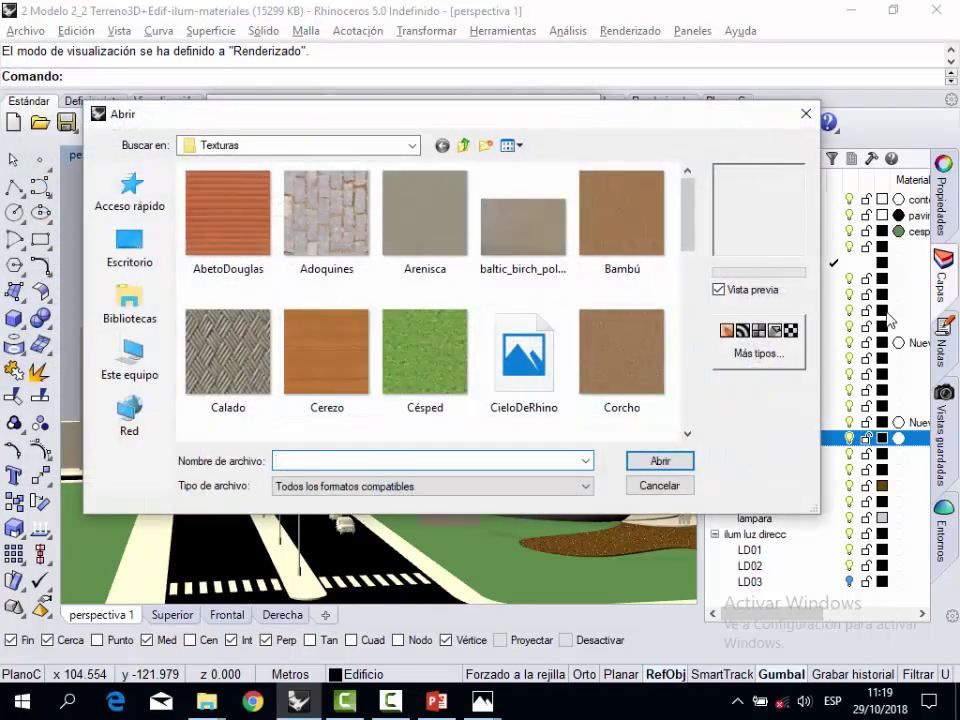
click(787, 345)
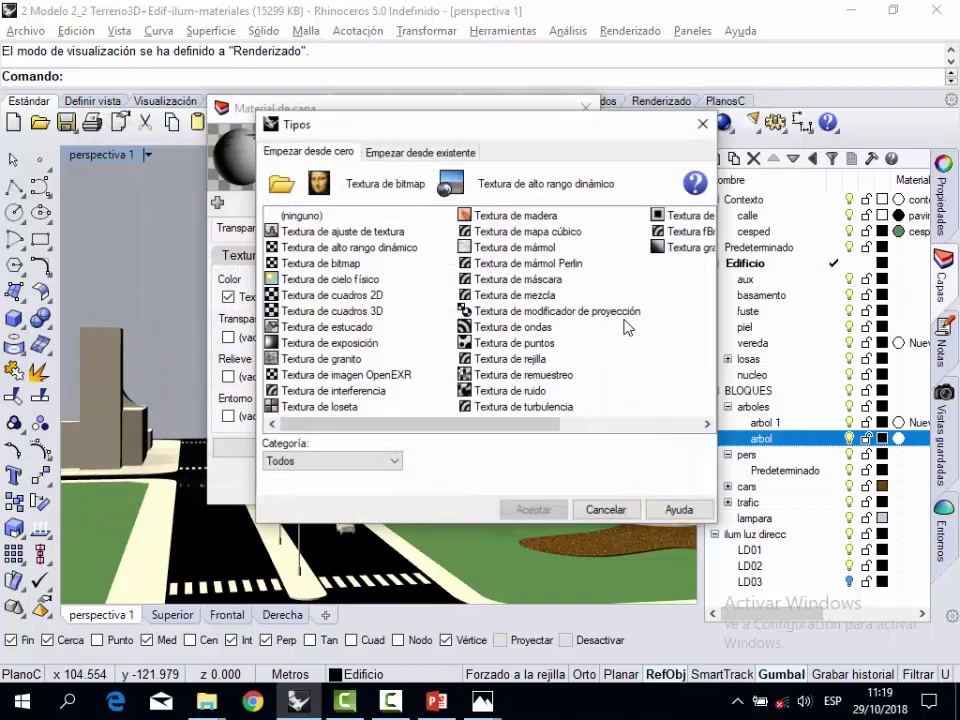
click(290, 195)
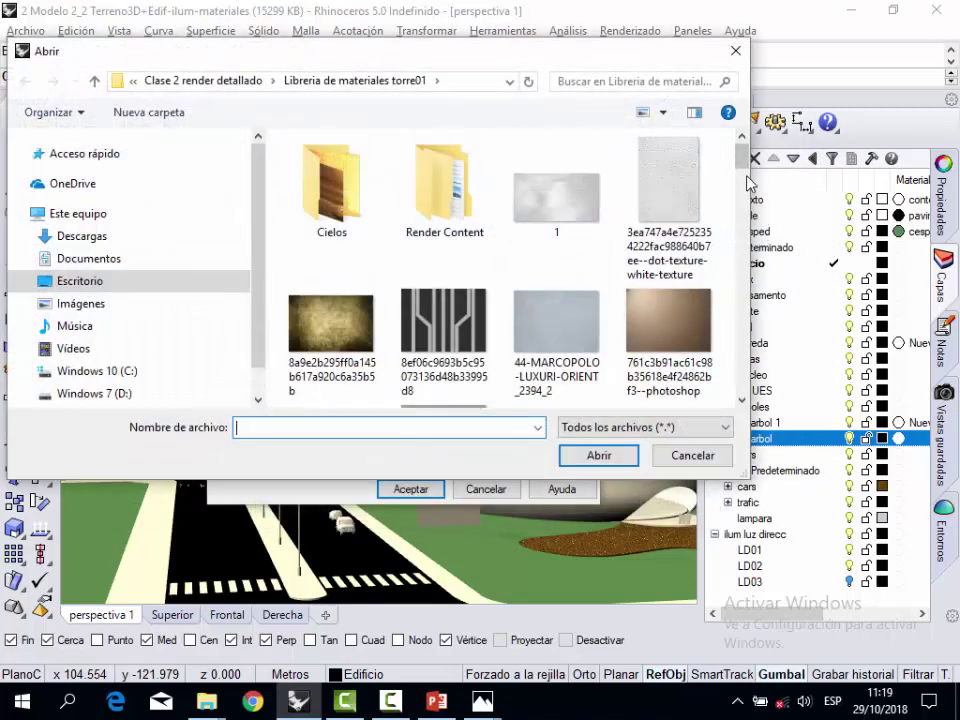
scroll(703, 222, down, 5)
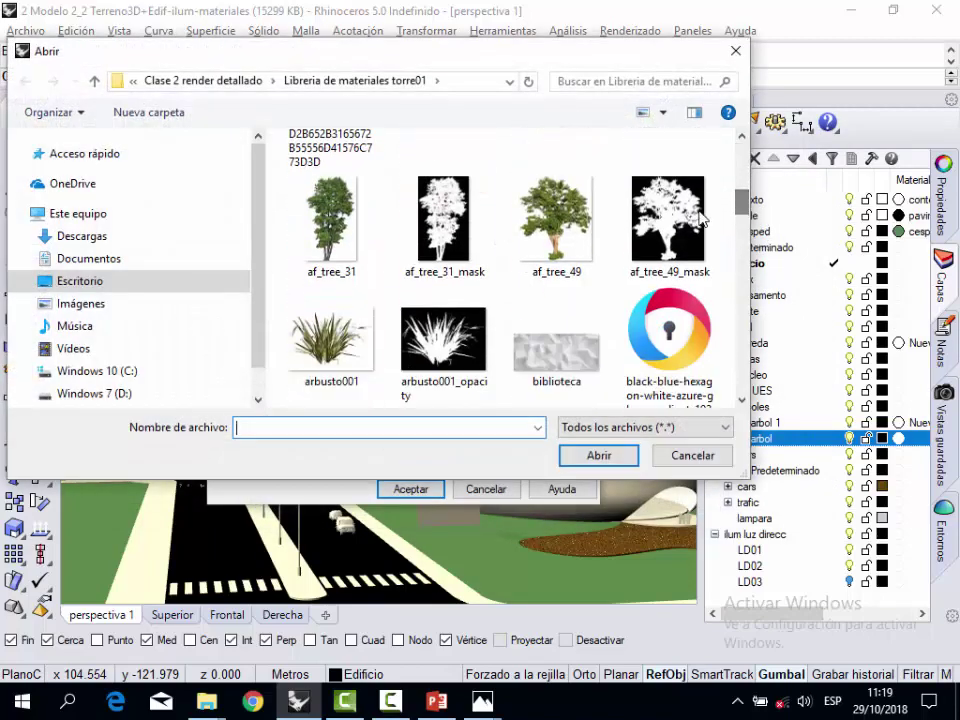
click(444, 222)
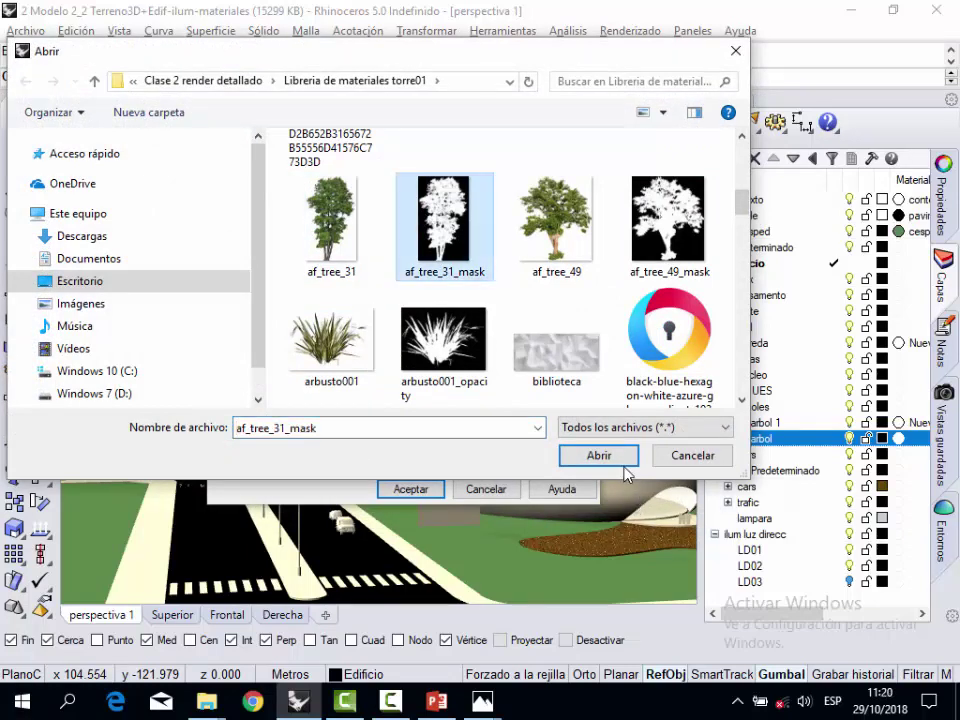
click(598, 456)
click(412, 489)
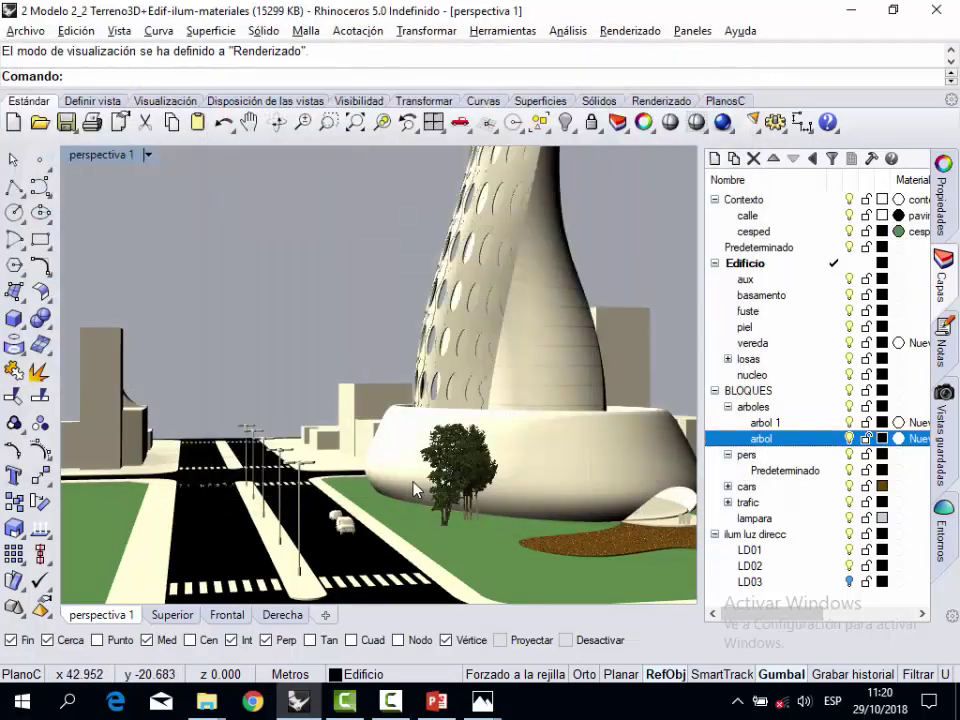
right_drag(467, 470, 427, 457)
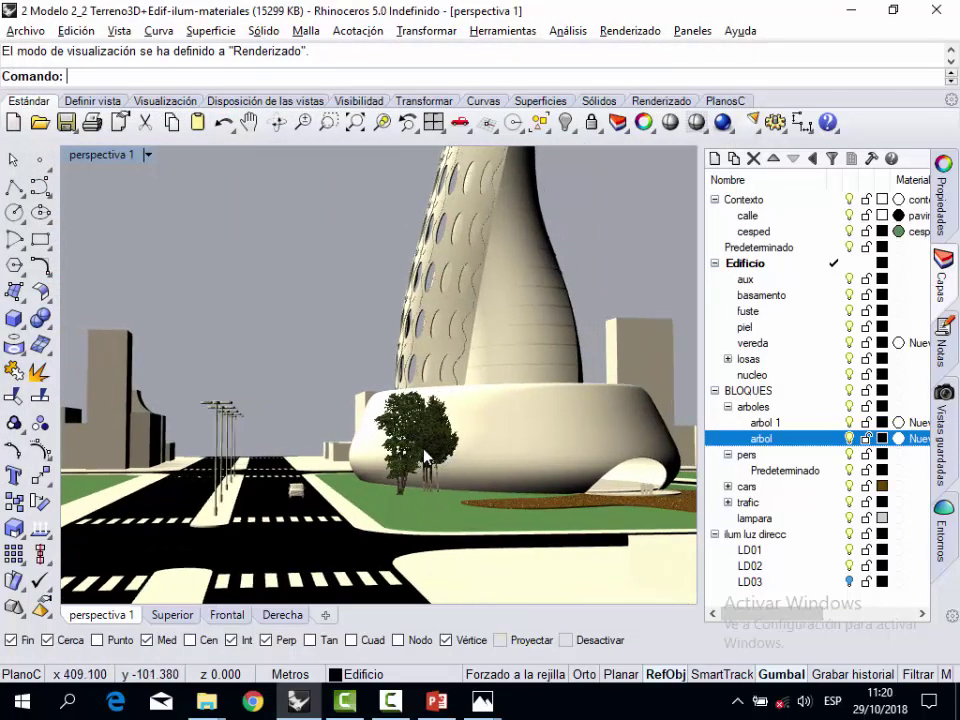
scroll(450, 470, up, 3)
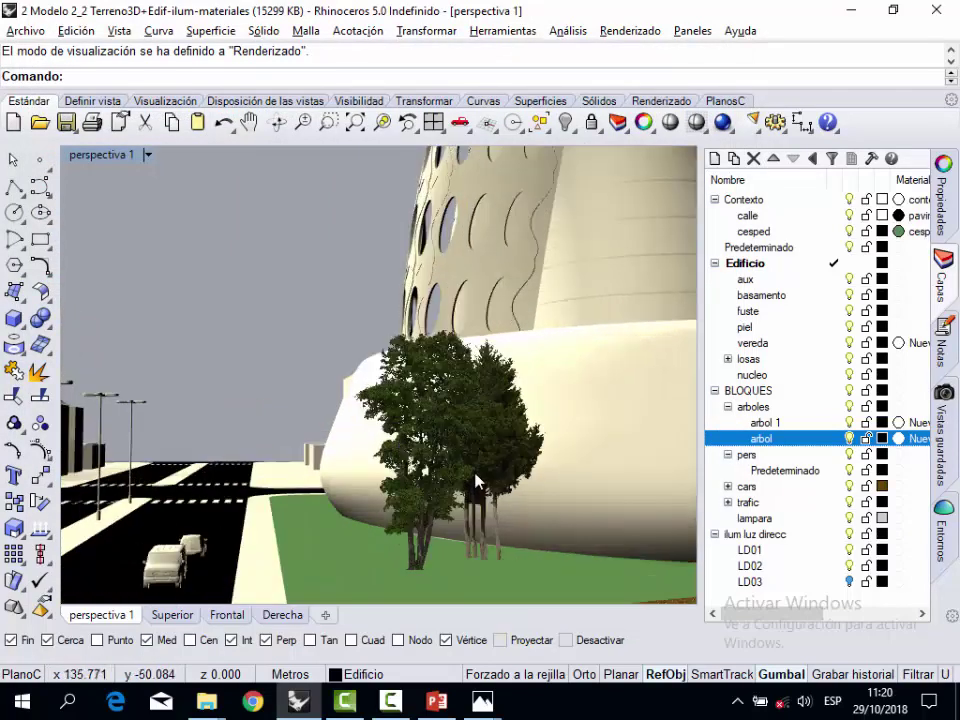
scroll(476, 482, down, 2)
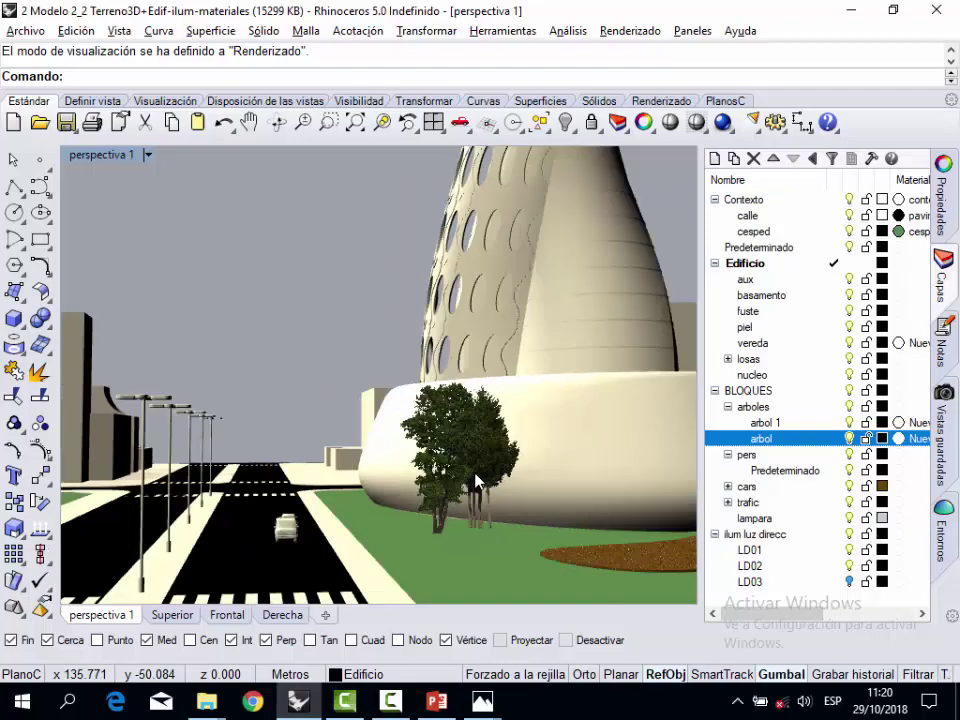
scroll(476, 482, down, 2)
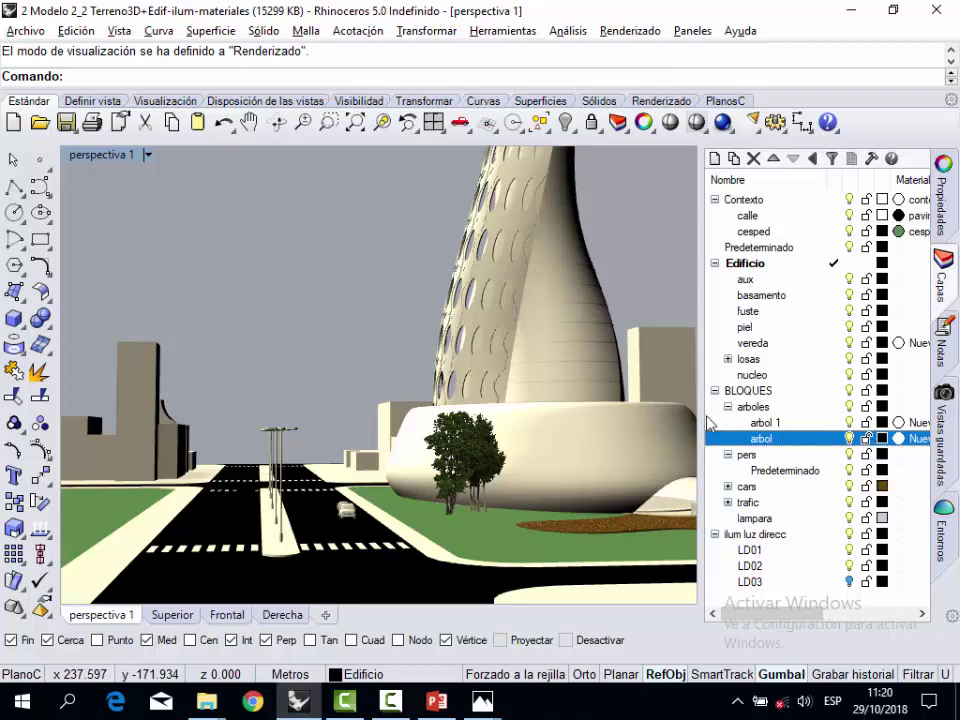
Try stretching the front tree surface beside the tower vertically, and move it up so its base meets the ground.
double_click(114, 160)
click(578, 305)
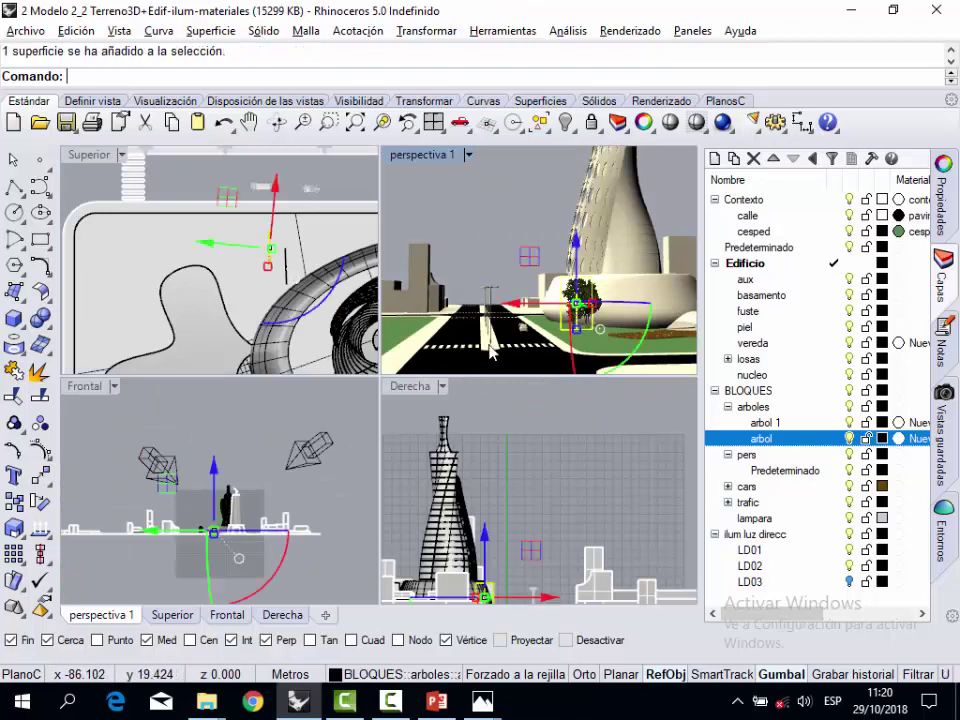
scroll(420, 210, up, 3)
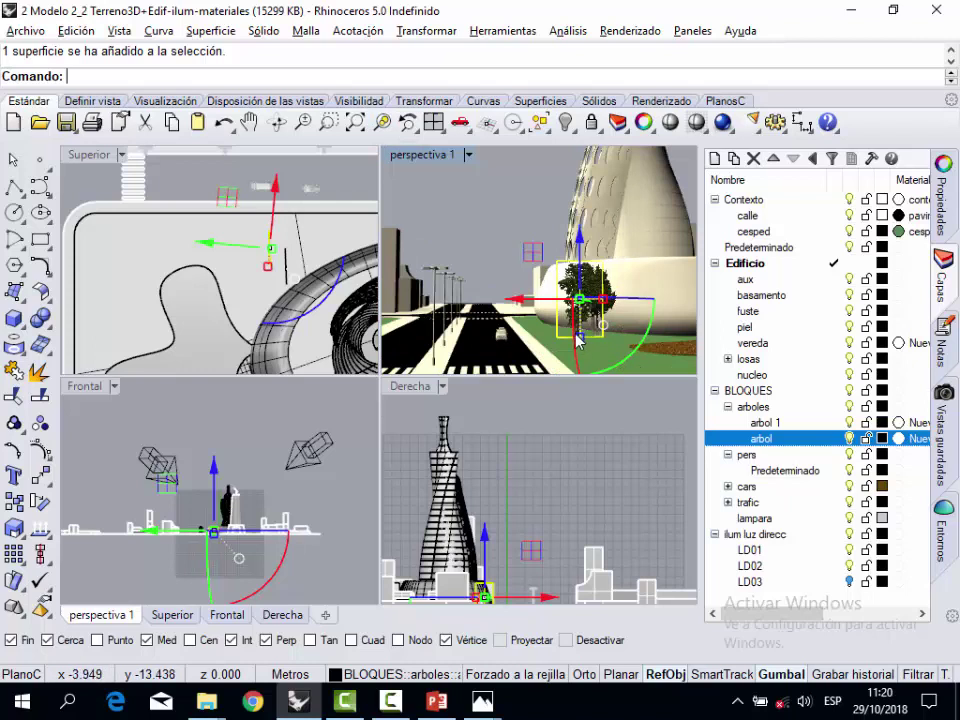
drag(583, 341, 450, 432)
scroll(522, 510, down, 2)
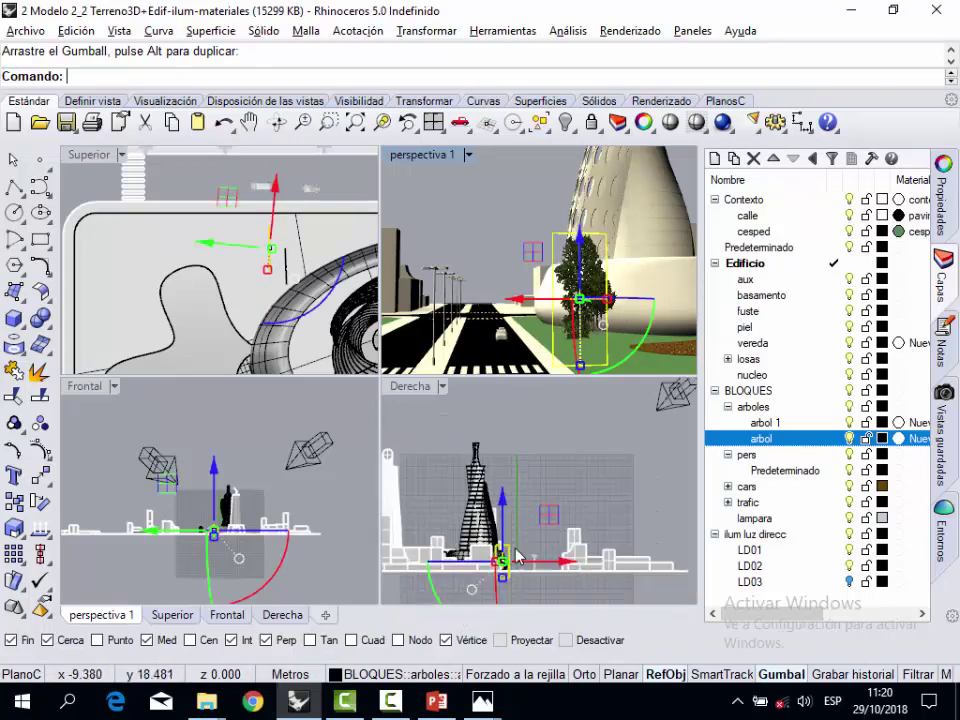
scroll(500, 560, up, 3)
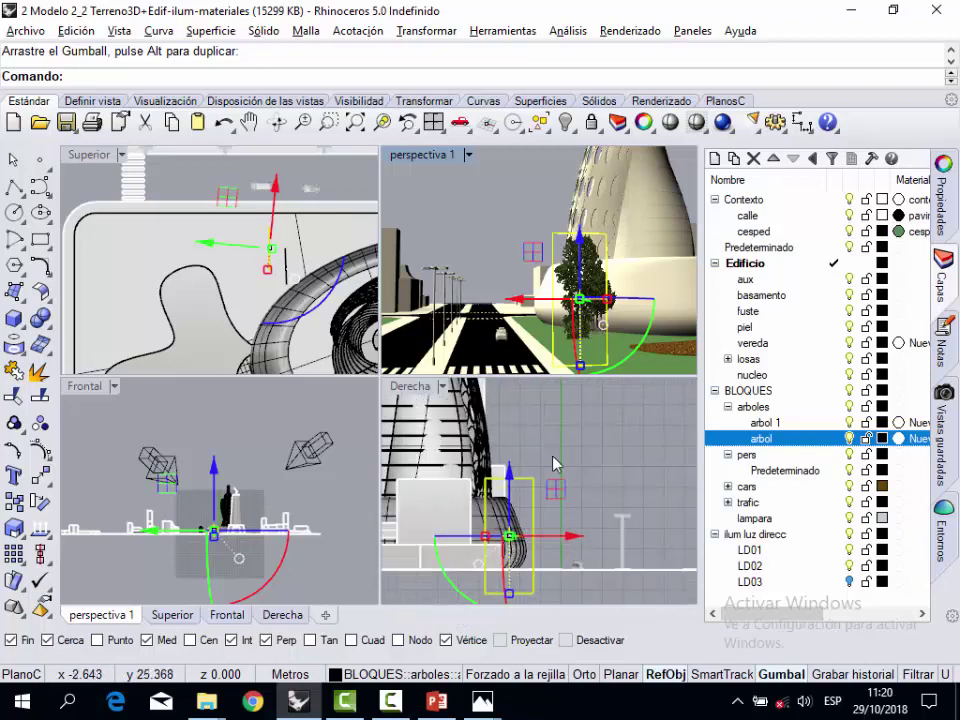
drag(555, 490, 562, 466)
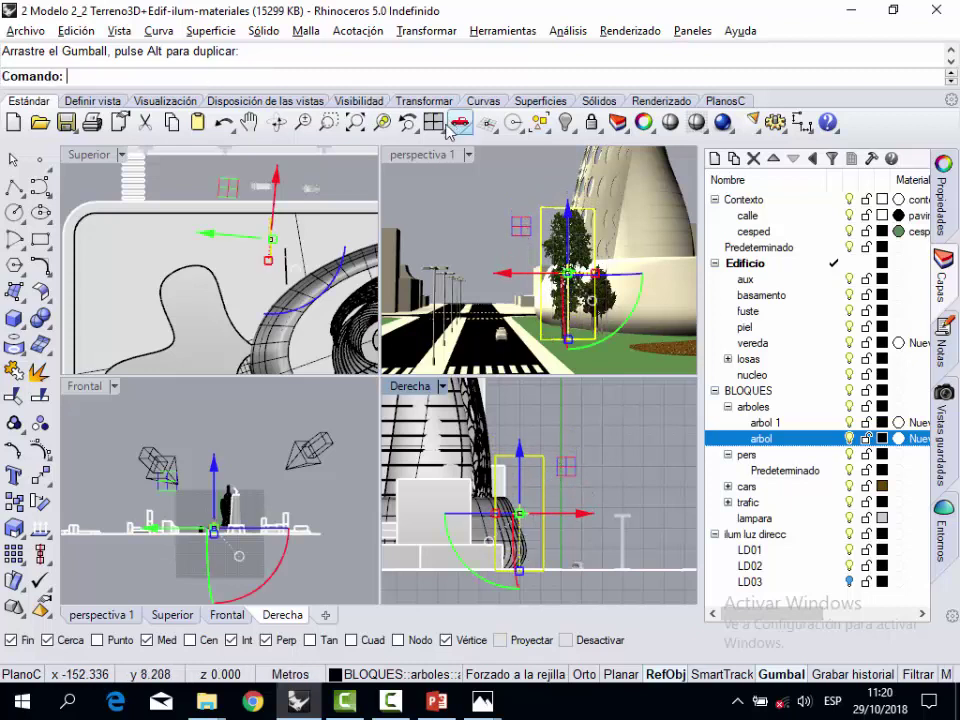
click(435, 220)
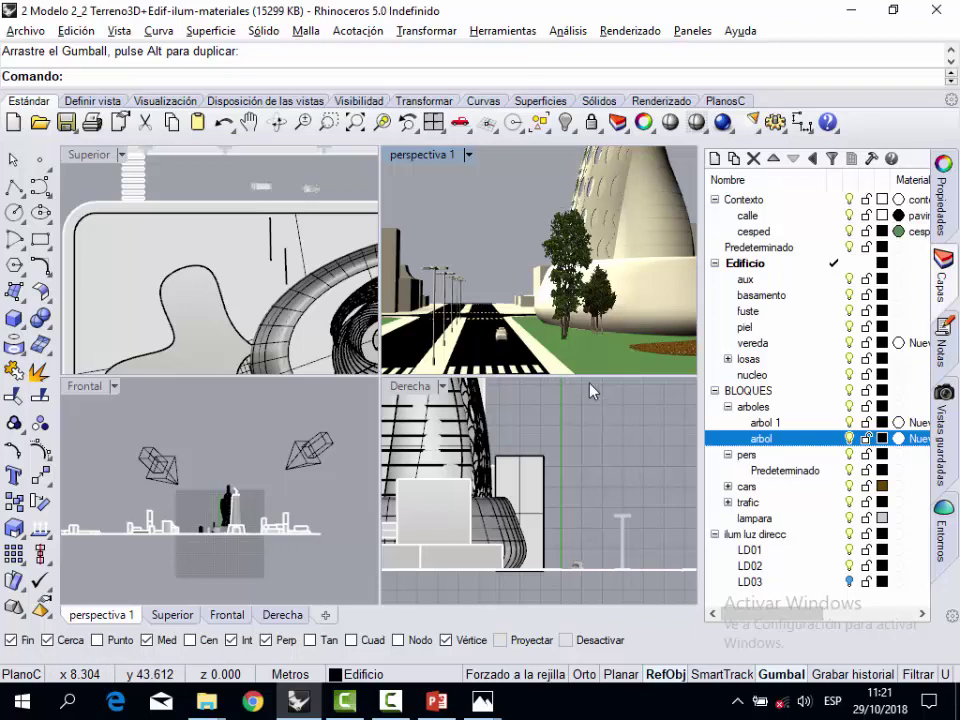
Undo the move and the vertical stretch of the front tree surface, and clear the selection.
click(598, 310)
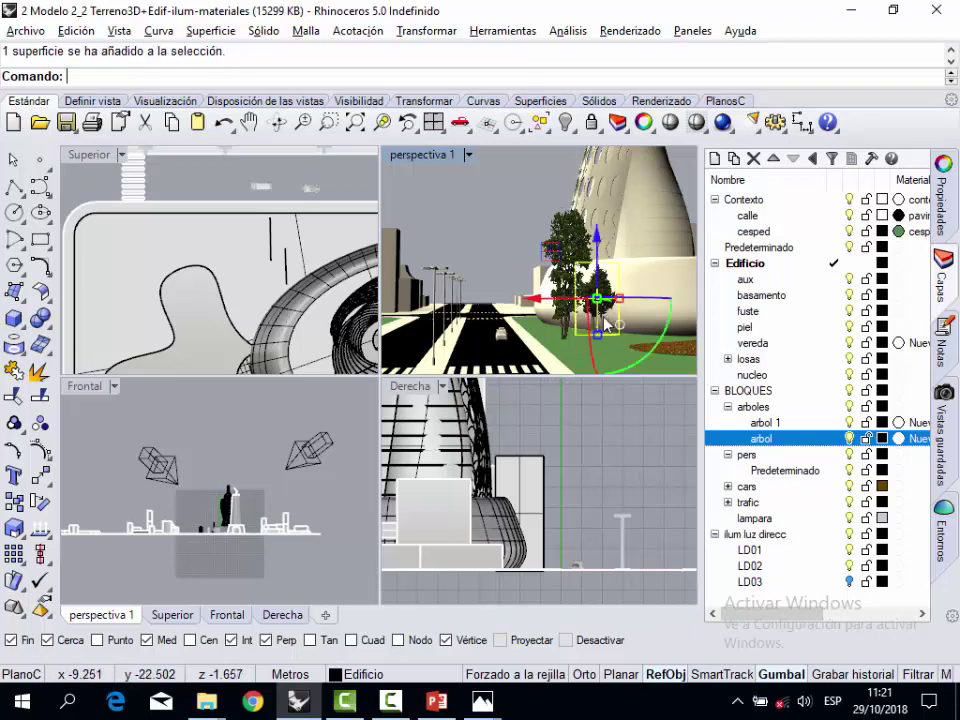
click(565, 466)
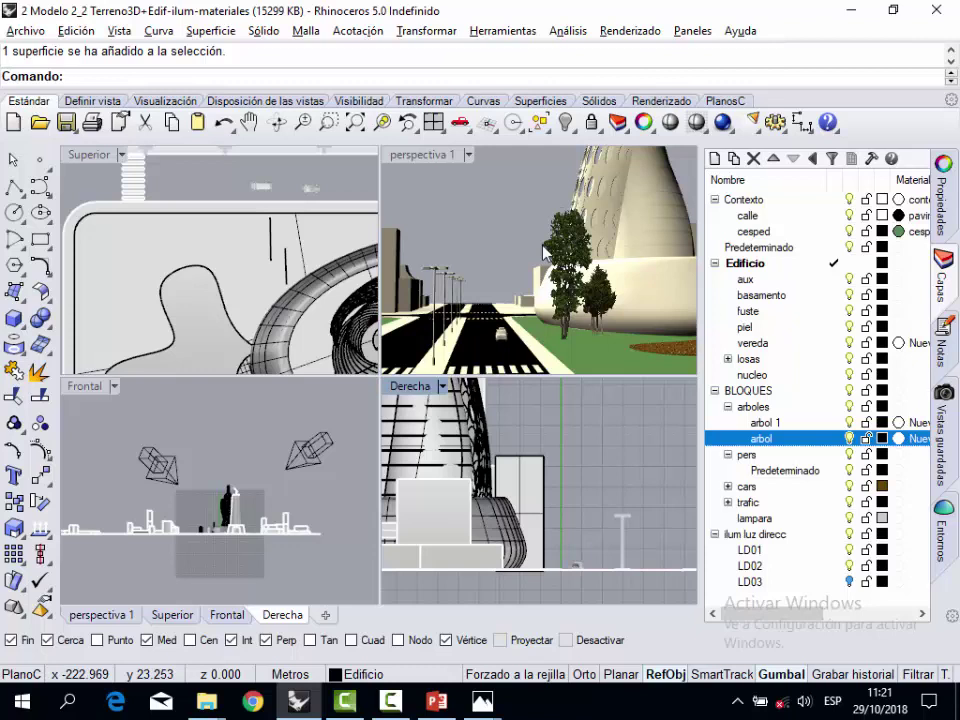
key(ctrl+z)
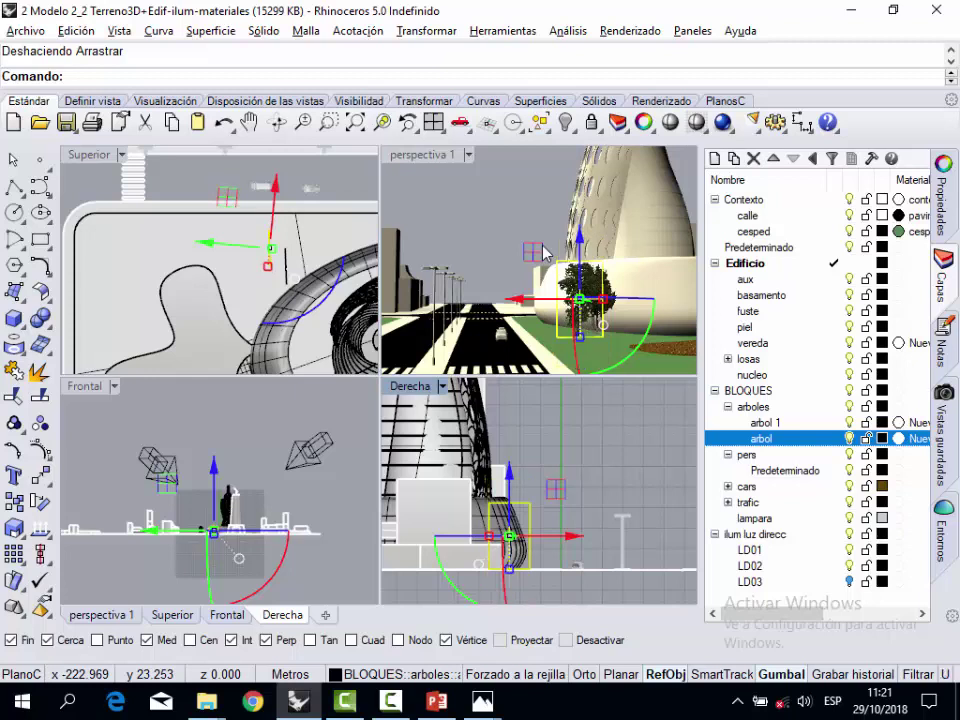
click(477, 232)
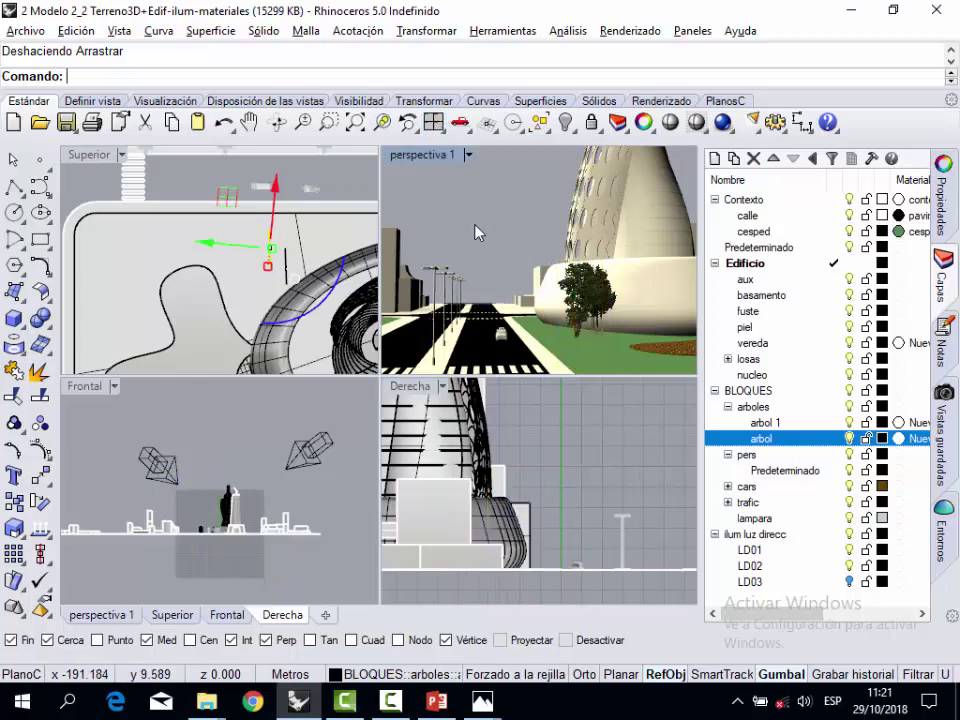
click(632, 457)
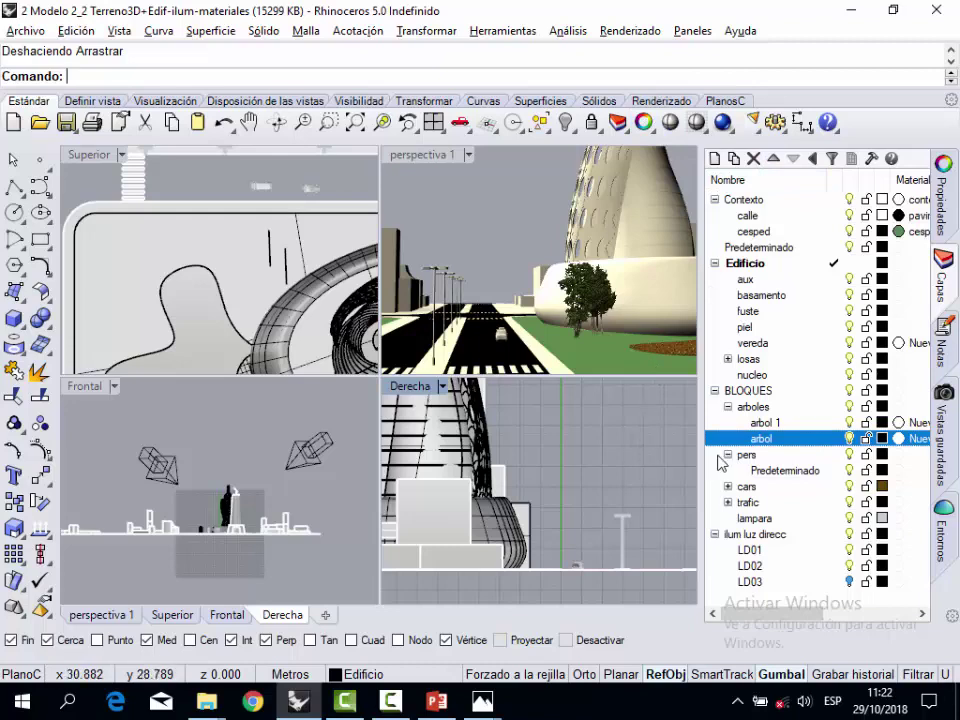
Consult the notes for the fuste layer and set its material's base color to Cián.
click(950, 355)
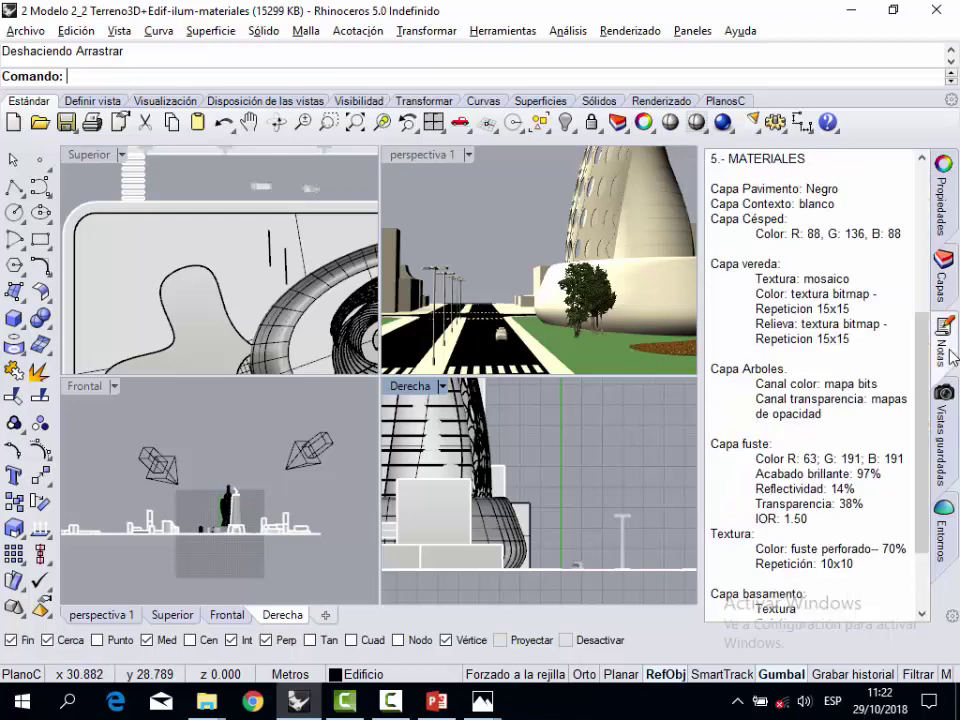
scroll(928, 400, down, 2)
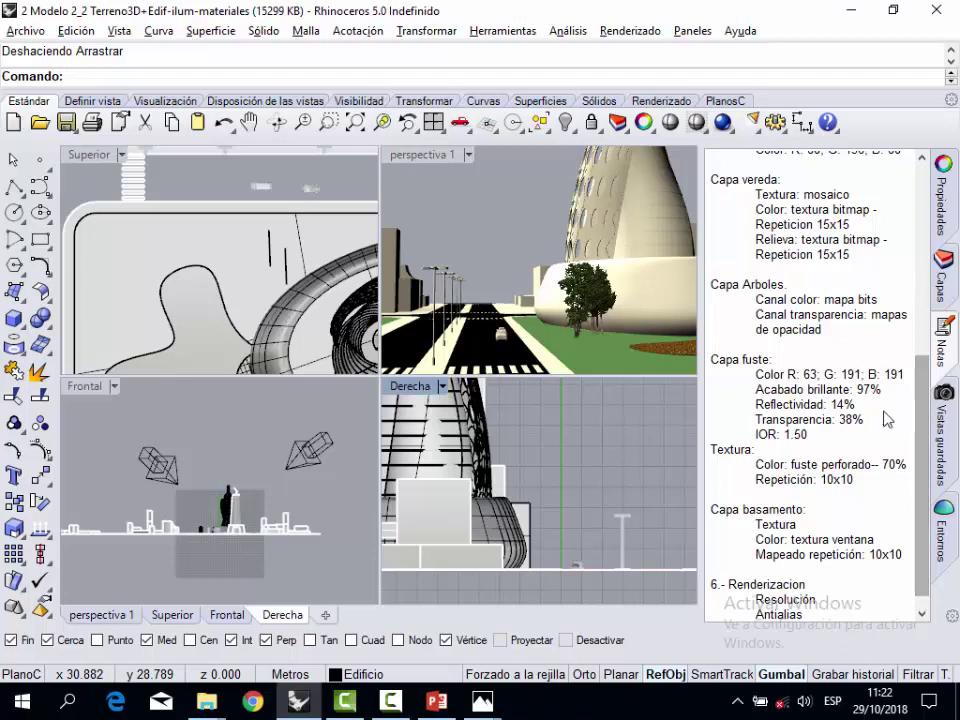
scroll(713, 386, up, 1)
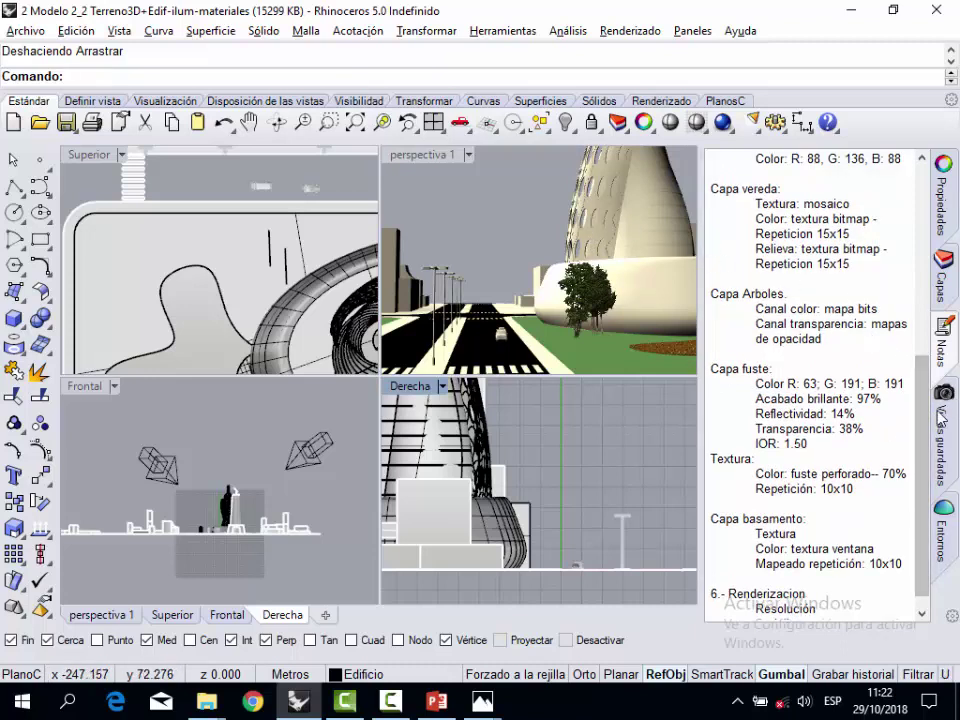
click(937, 288)
click(898, 312)
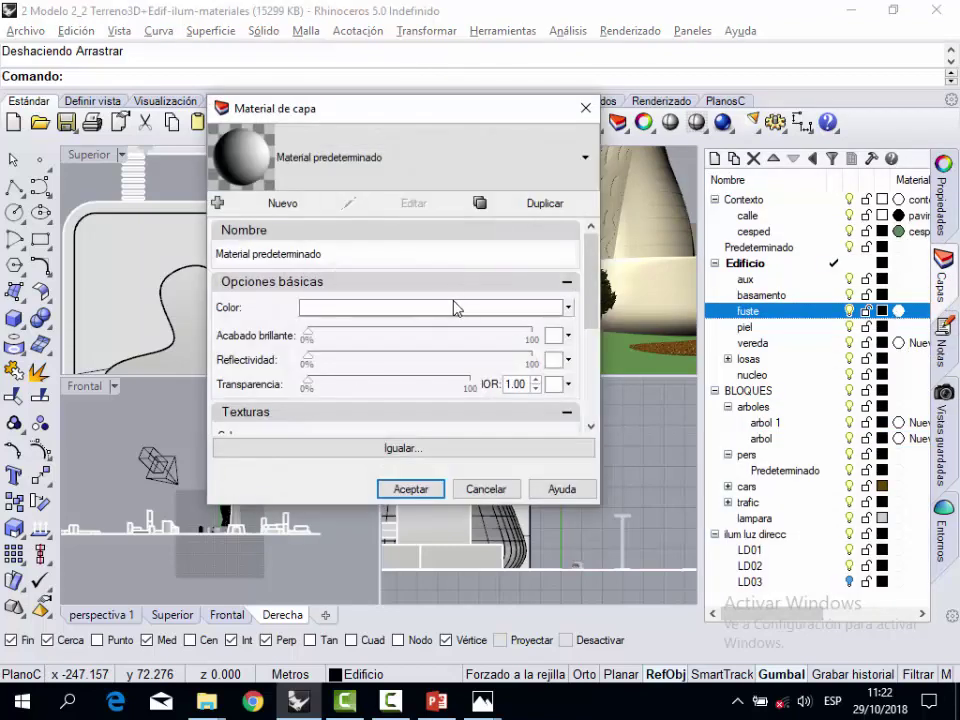
click(461, 313)
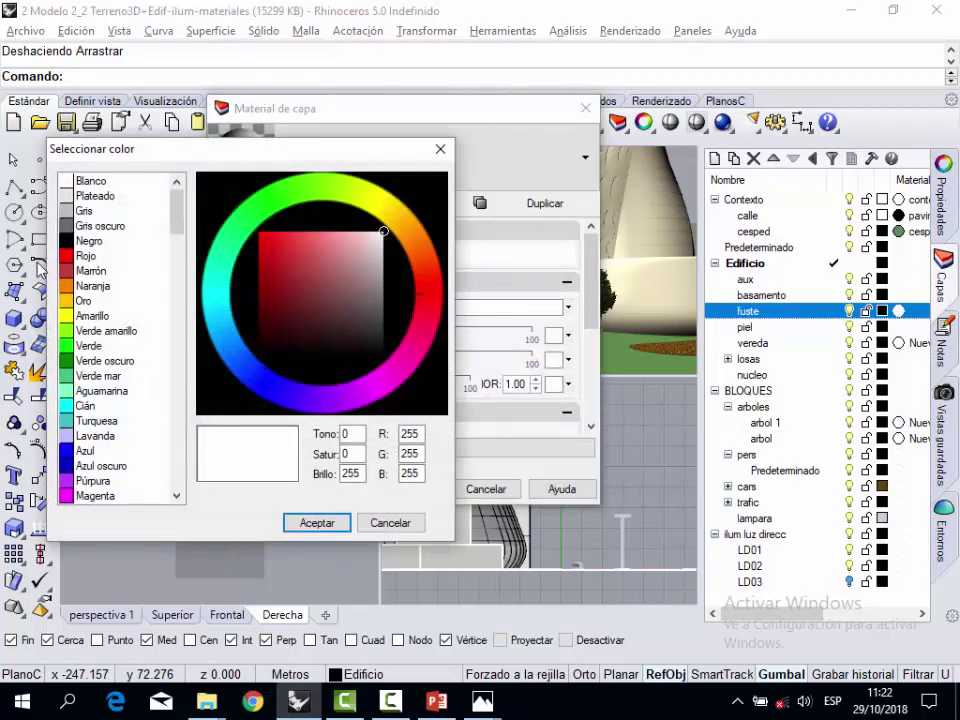
click(66, 210)
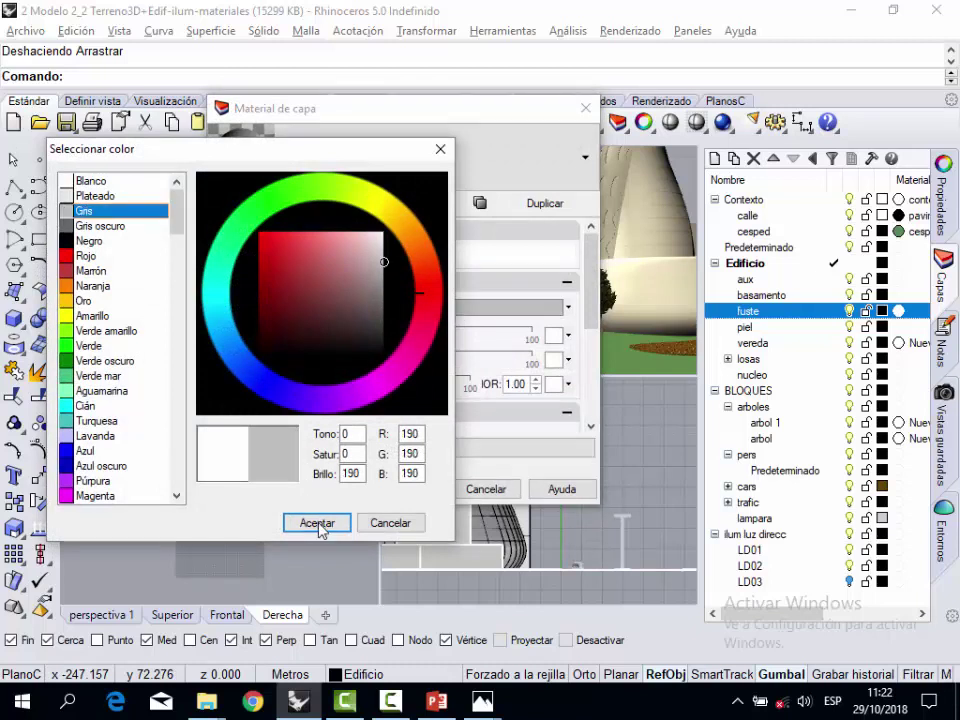
click(85, 405)
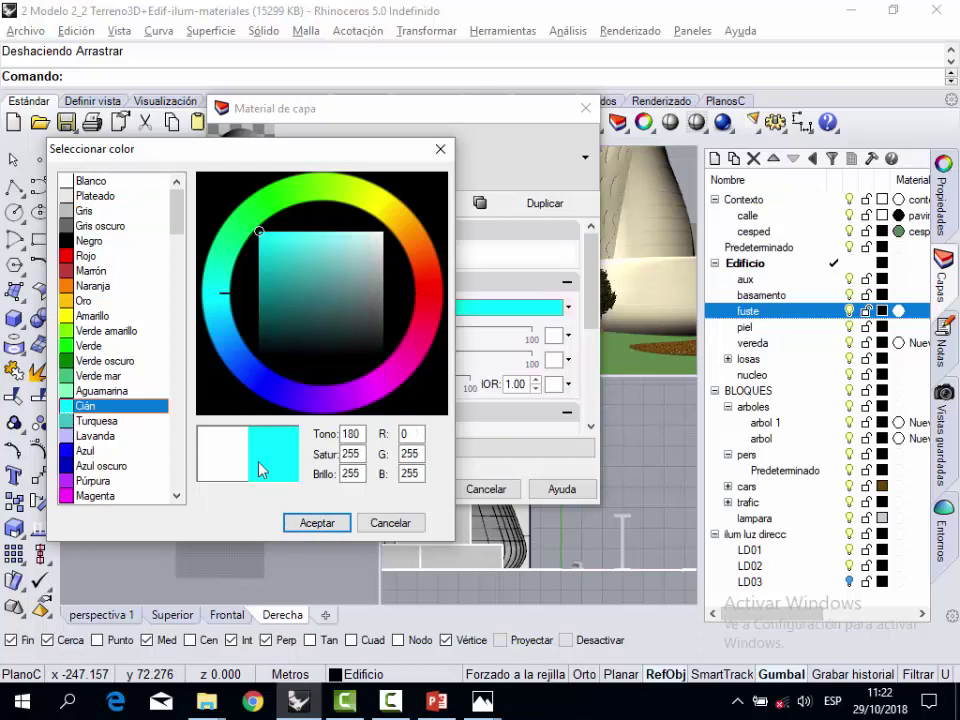
click(324, 526)
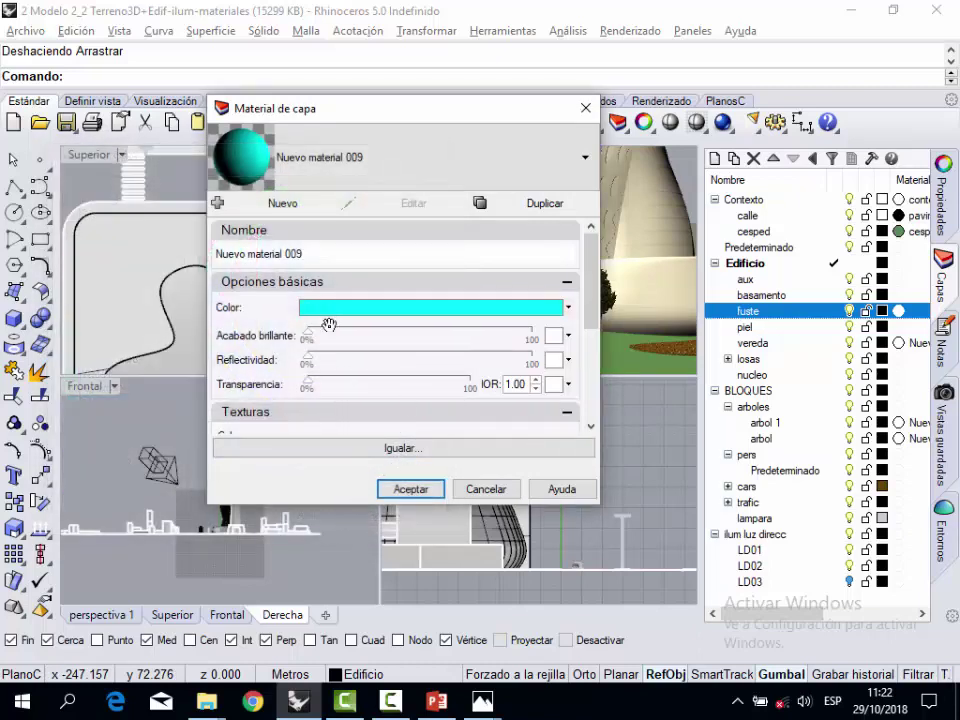
Assign the image fuste perforado from the torre01 materials library as the fuste material's color texture and accept the material.
drag(596, 265, 598, 312)
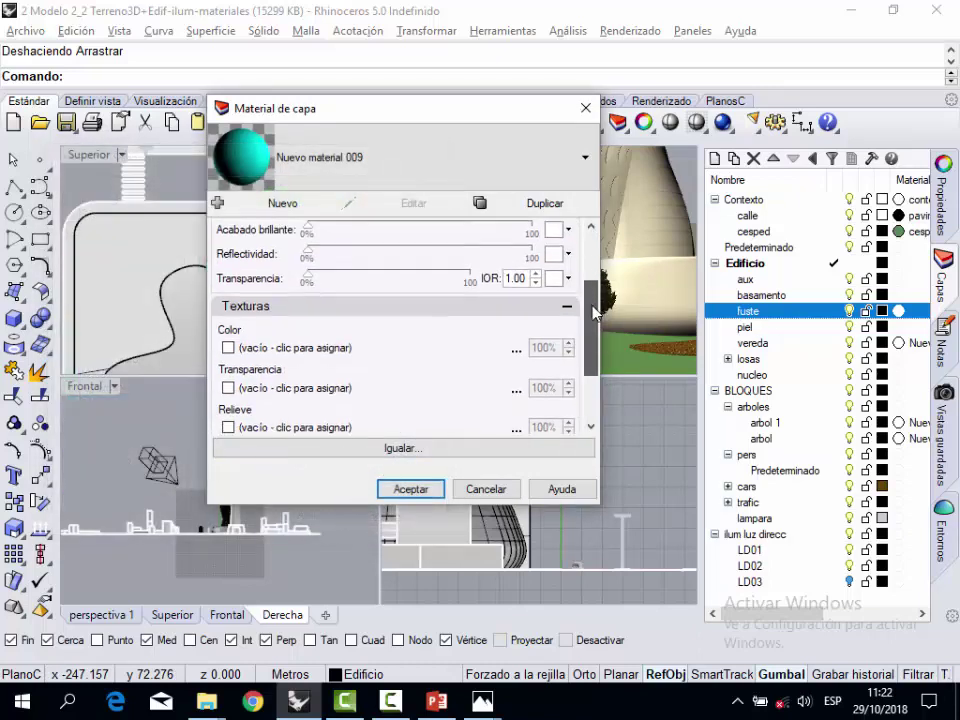
click(293, 350)
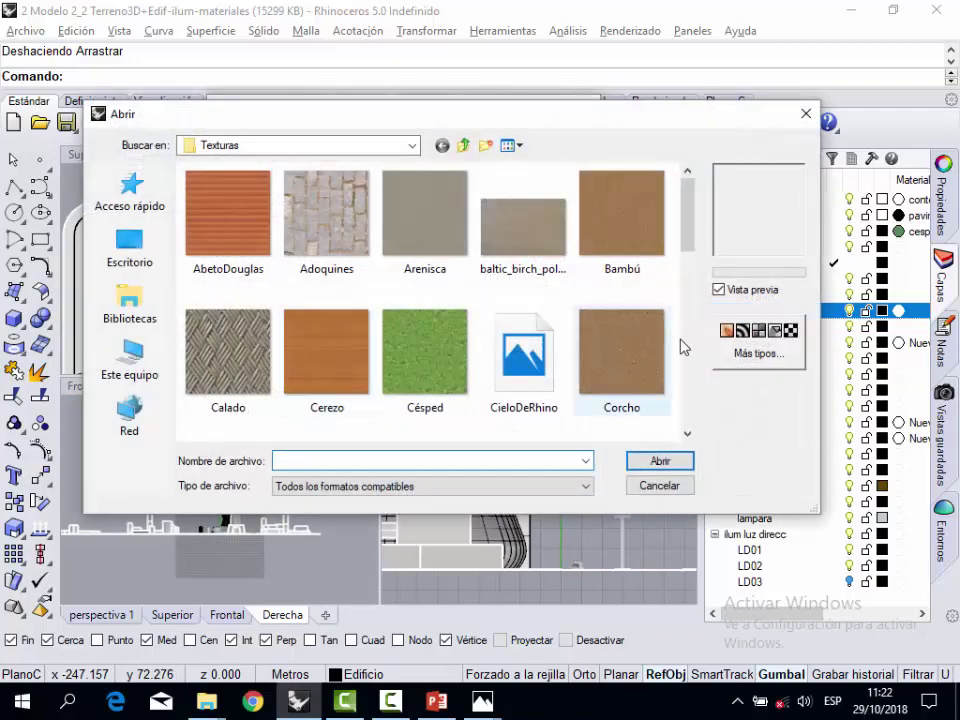
click(762, 350)
click(281, 184)
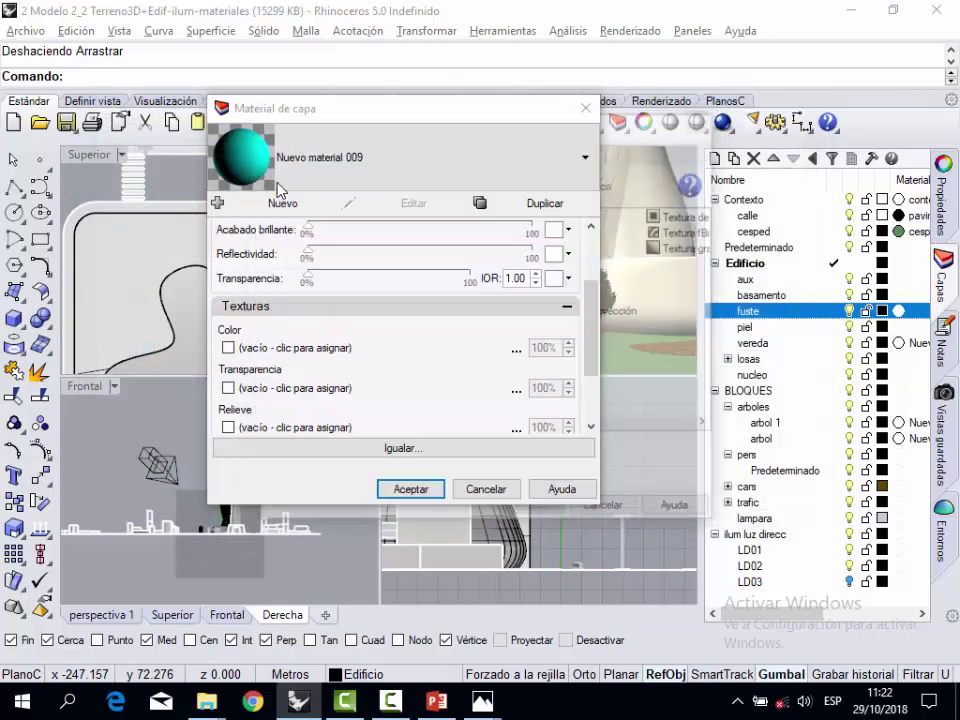
drag(741, 160, 762, 261)
click(540, 278)
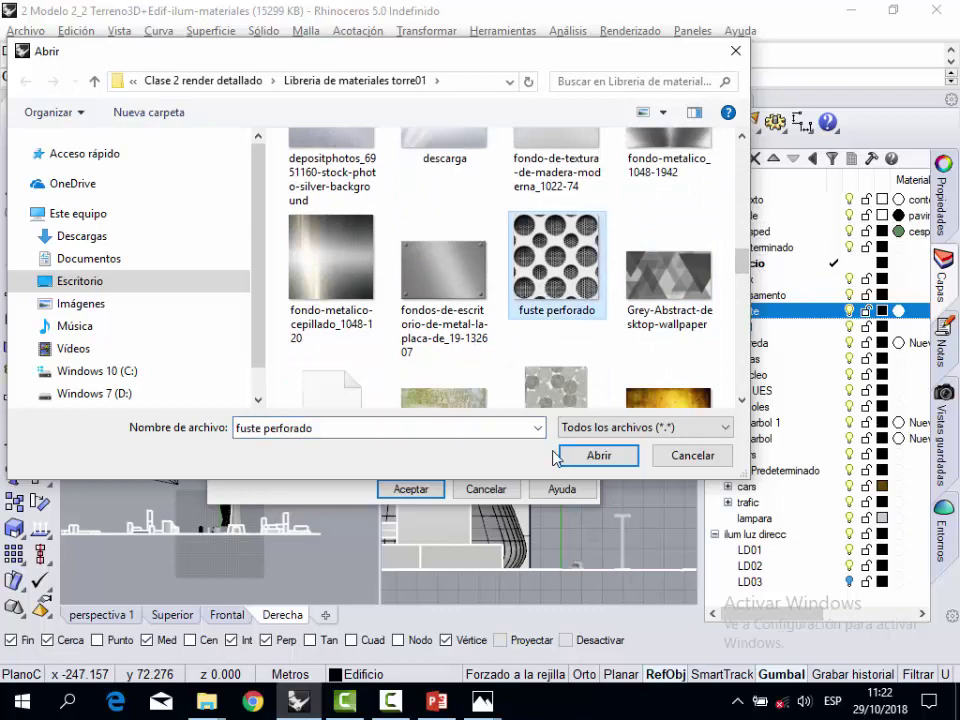
click(585, 456)
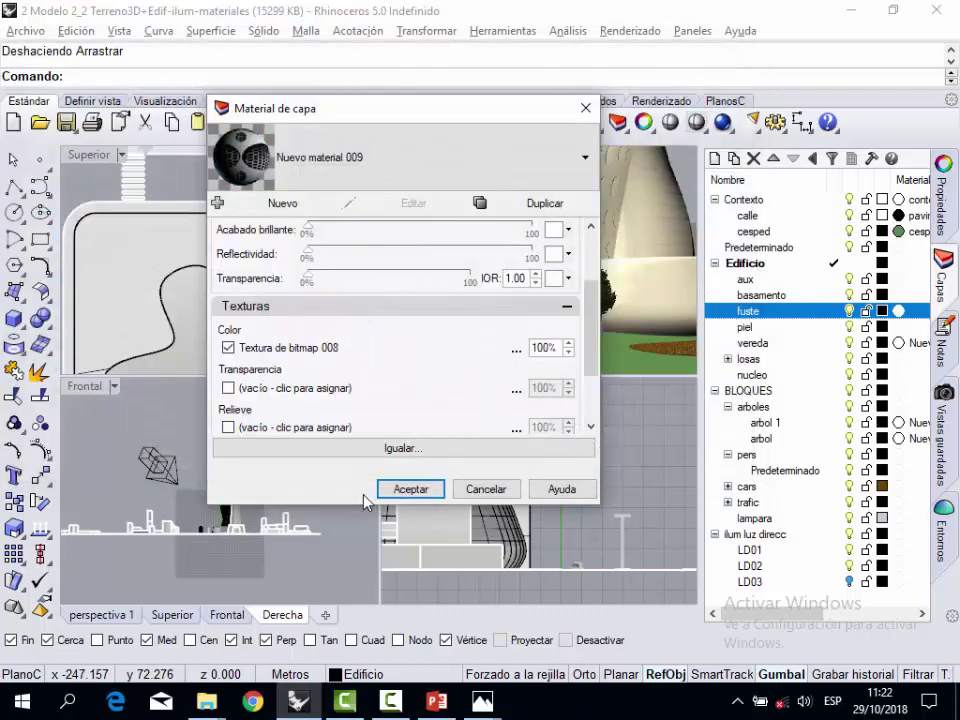
click(410, 489)
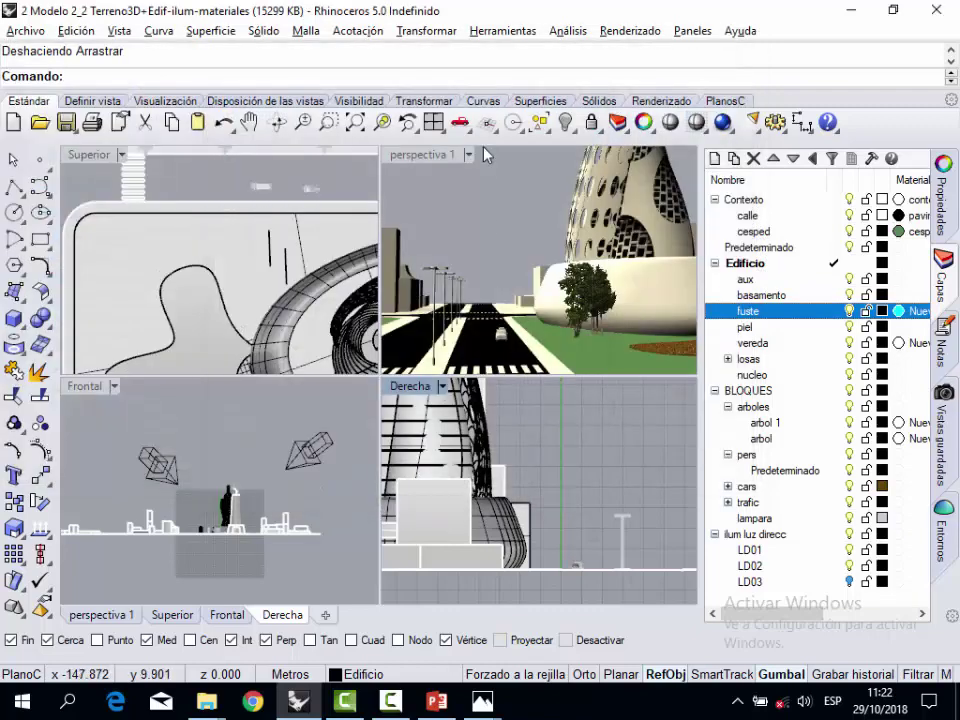
Maximize perspectiva 1, then link the U and V repeat of the fuste material's color texture and set it to 20 x 20.
double_click(410, 155)
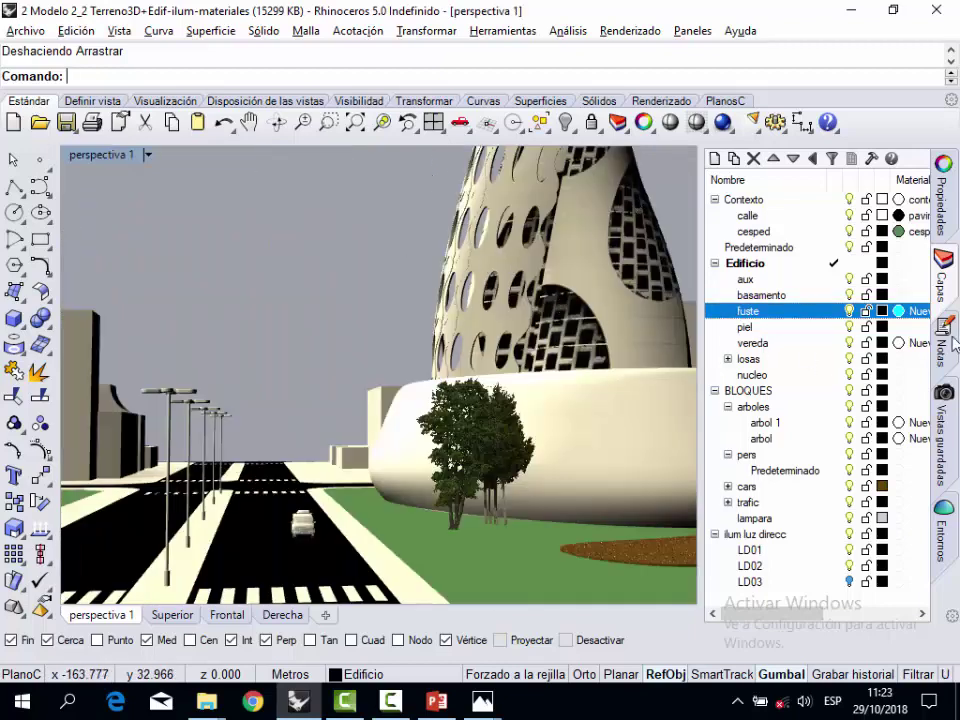
click(898, 311)
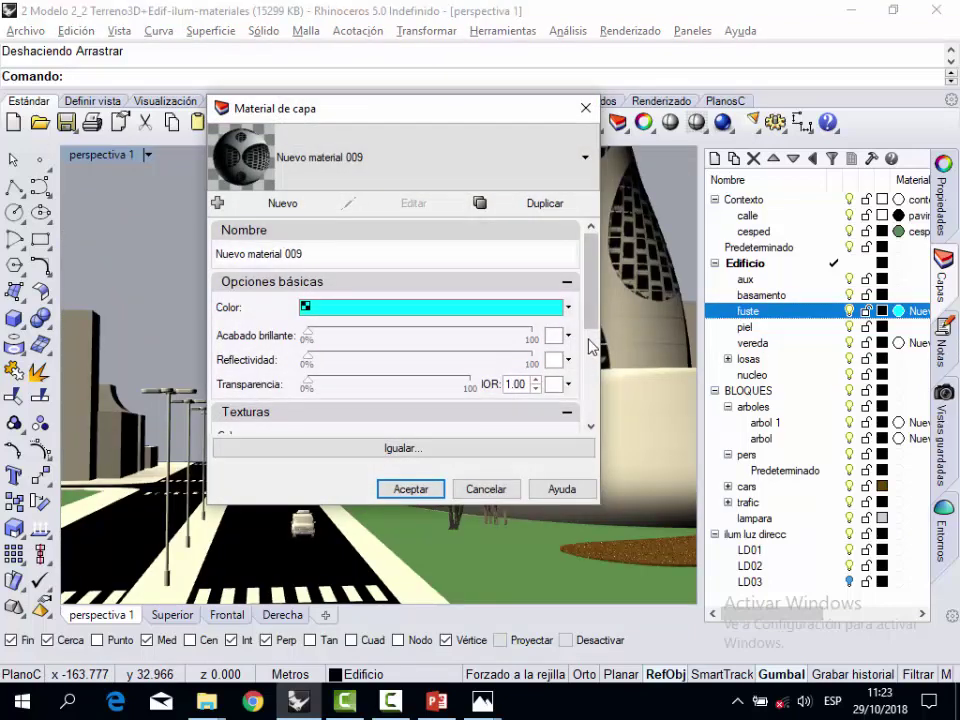
scroll(448, 395, down, 3)
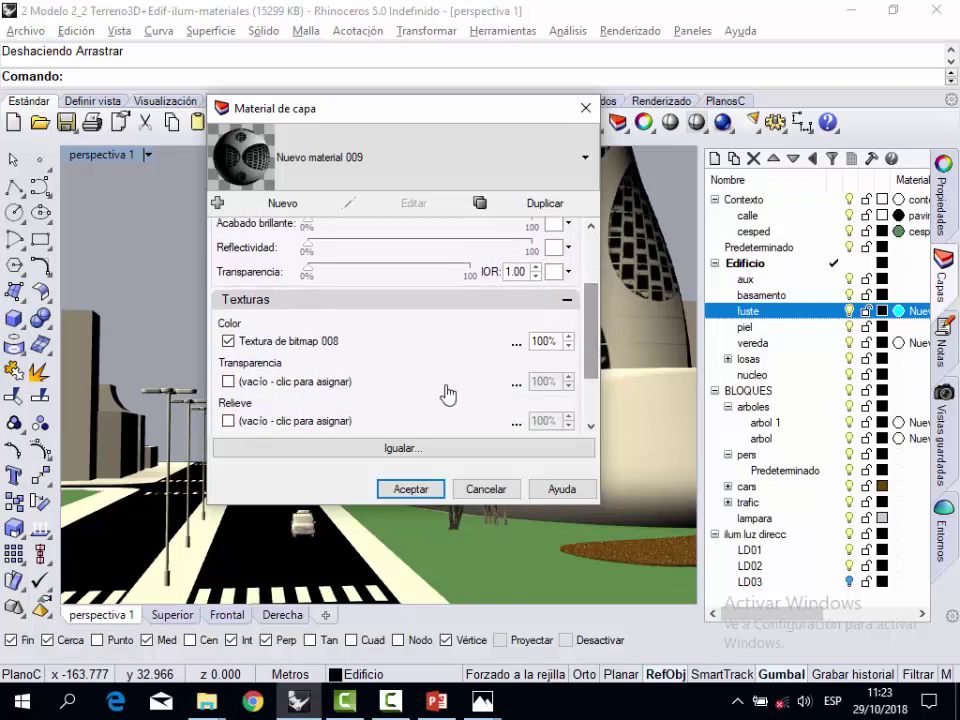
click(310, 344)
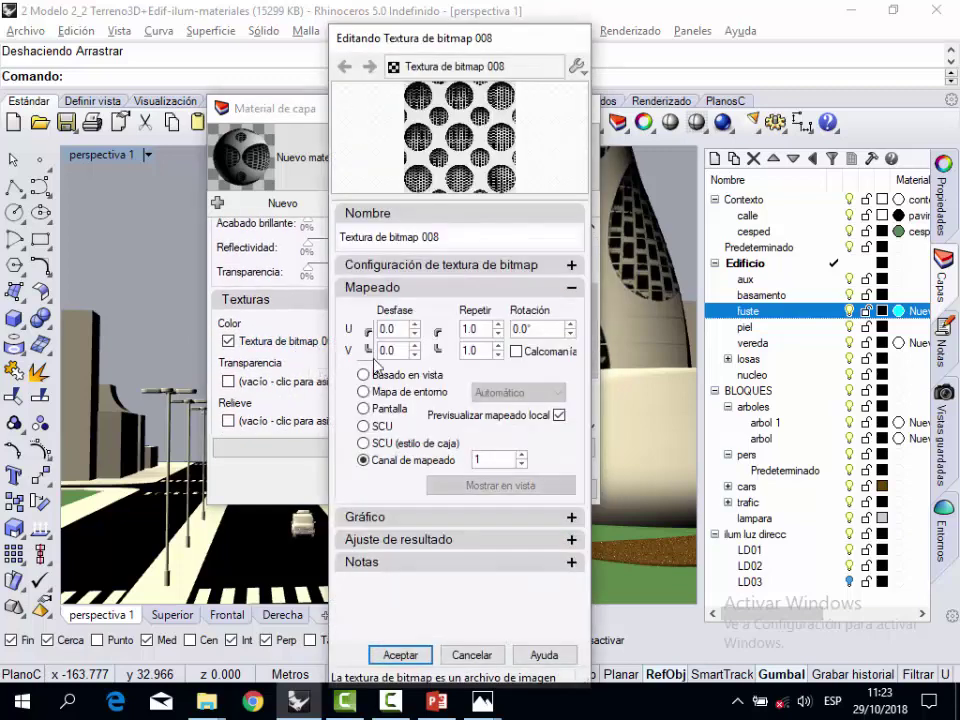
click(439, 340)
double_click(469, 329)
text(20)
key(Tab)
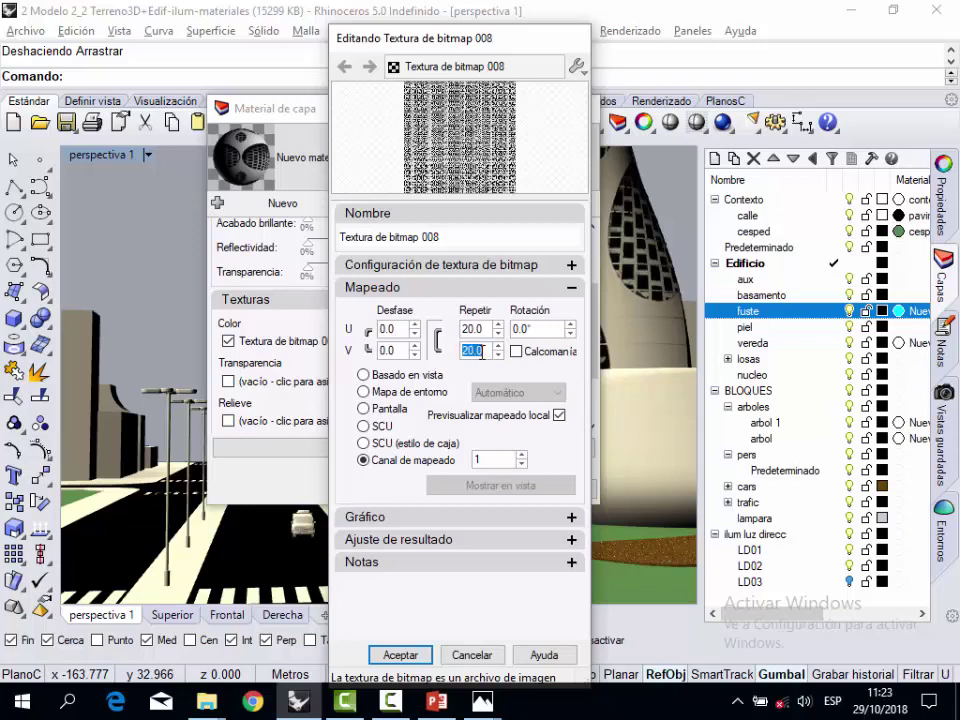
click(398, 656)
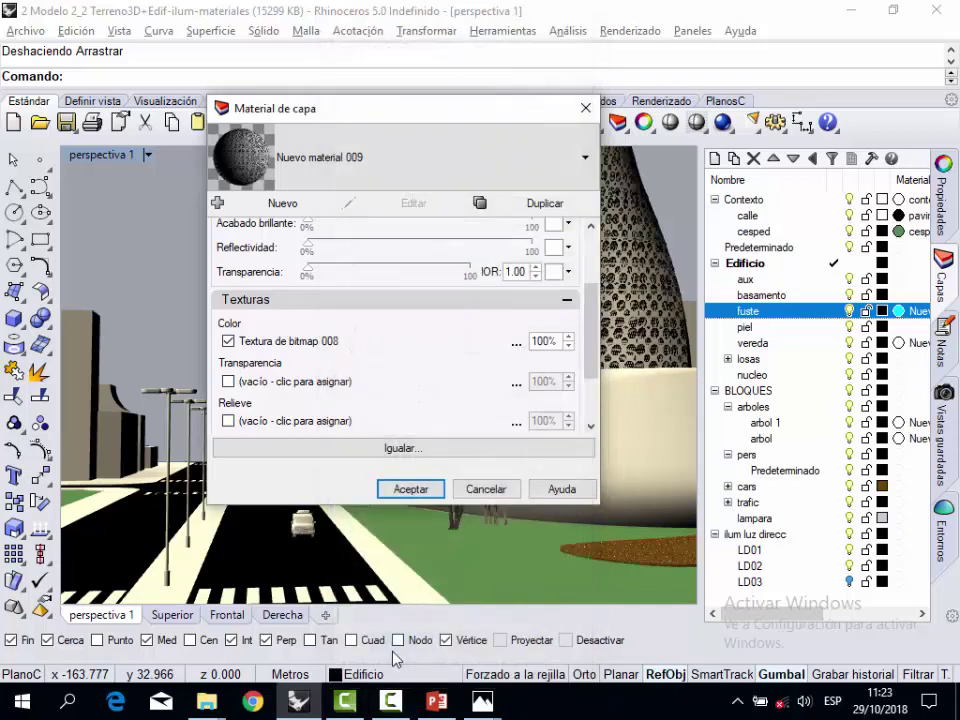
Set the repeat of the fuste material's color texture to 10 x 10 and accept the material.
click(300, 342)
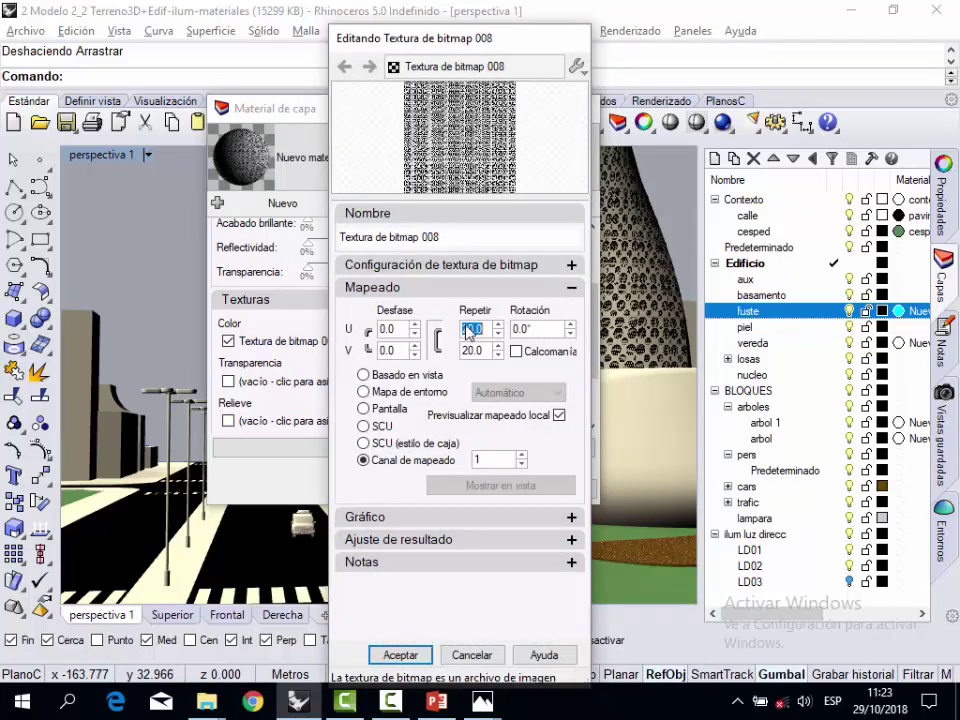
key(Tab)
text(20)
click(380, 655)
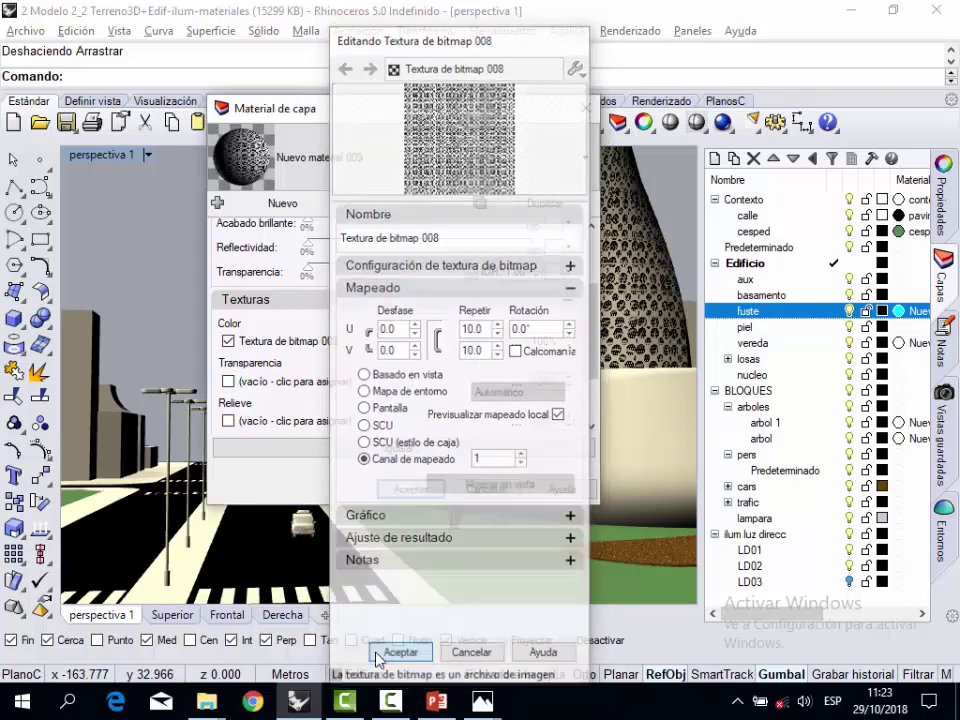
click(421, 486)
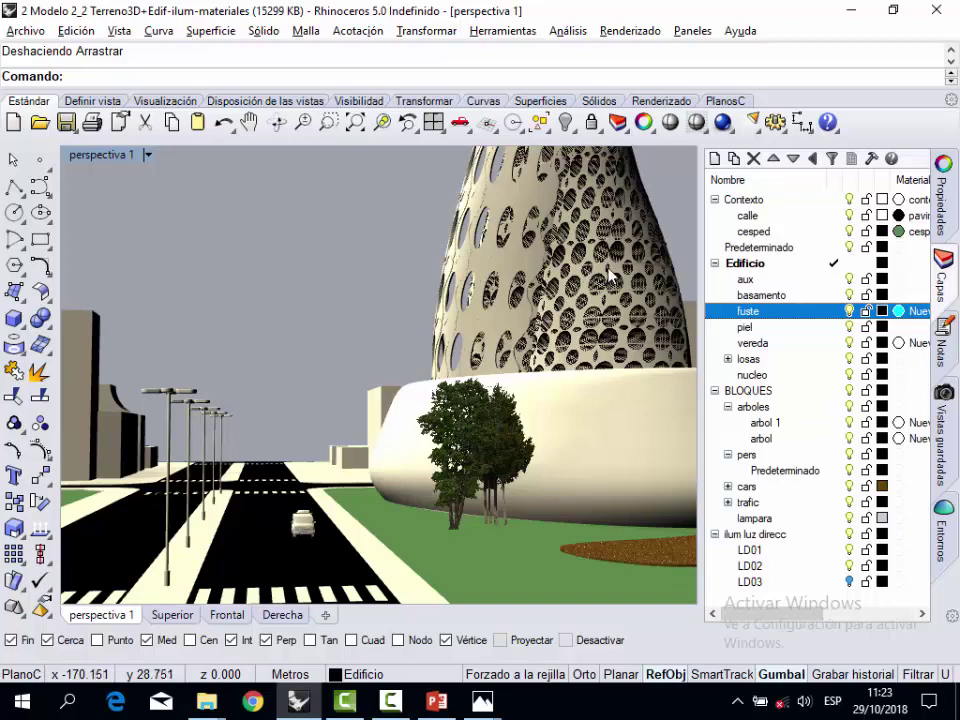
Consult the notes, then set the fuste material's gloss finish to 8%, reflectivity to 26% and transparency to 57%, and accept it.
click(940, 352)
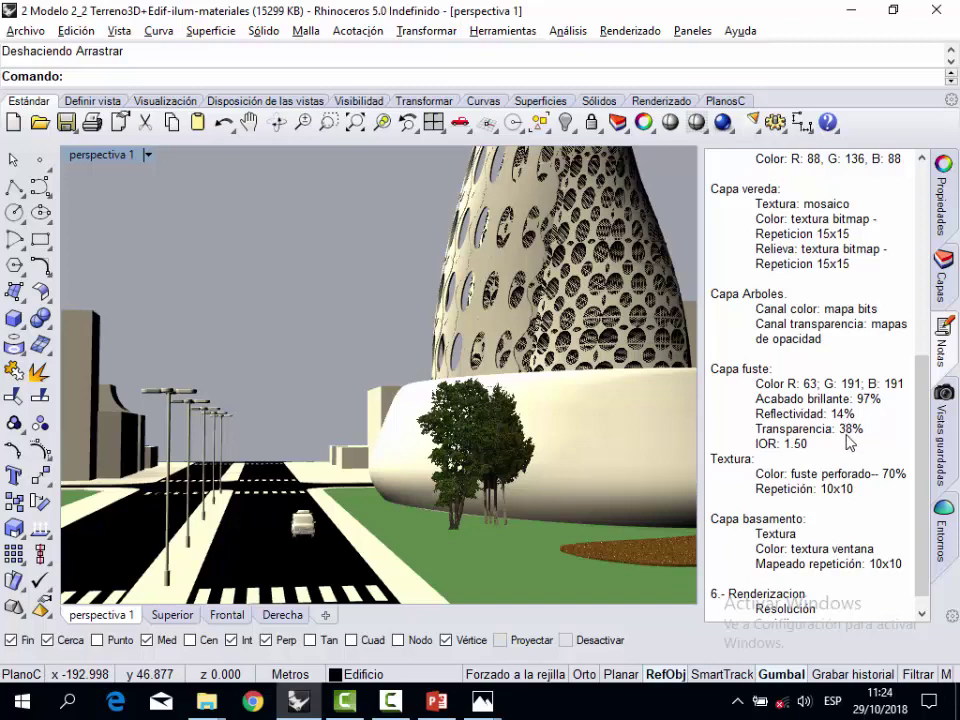
click(942, 272)
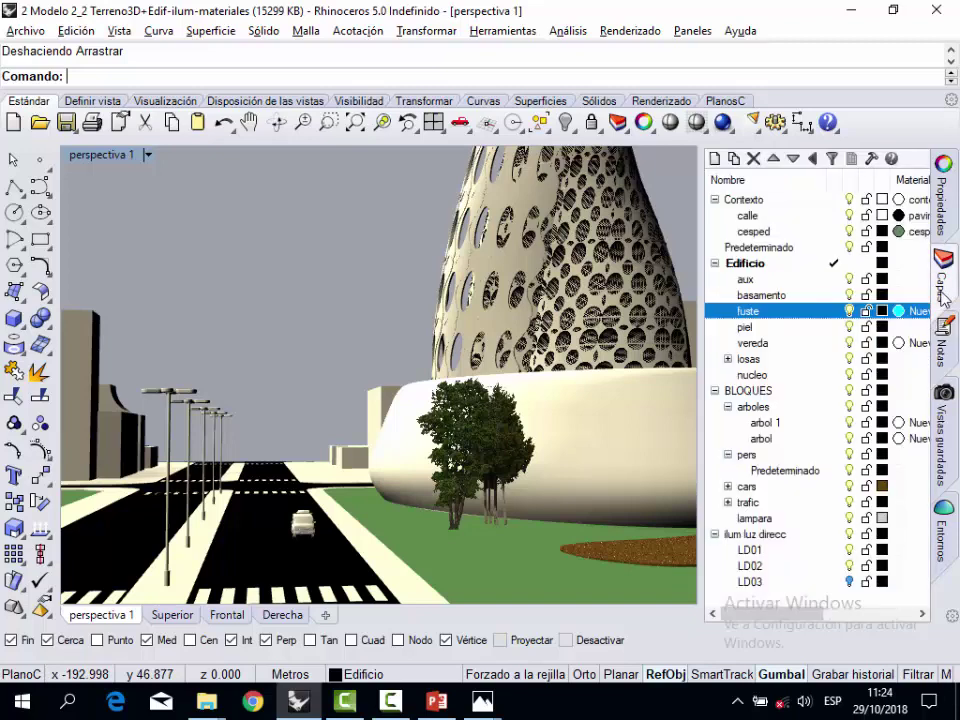
click(900, 311)
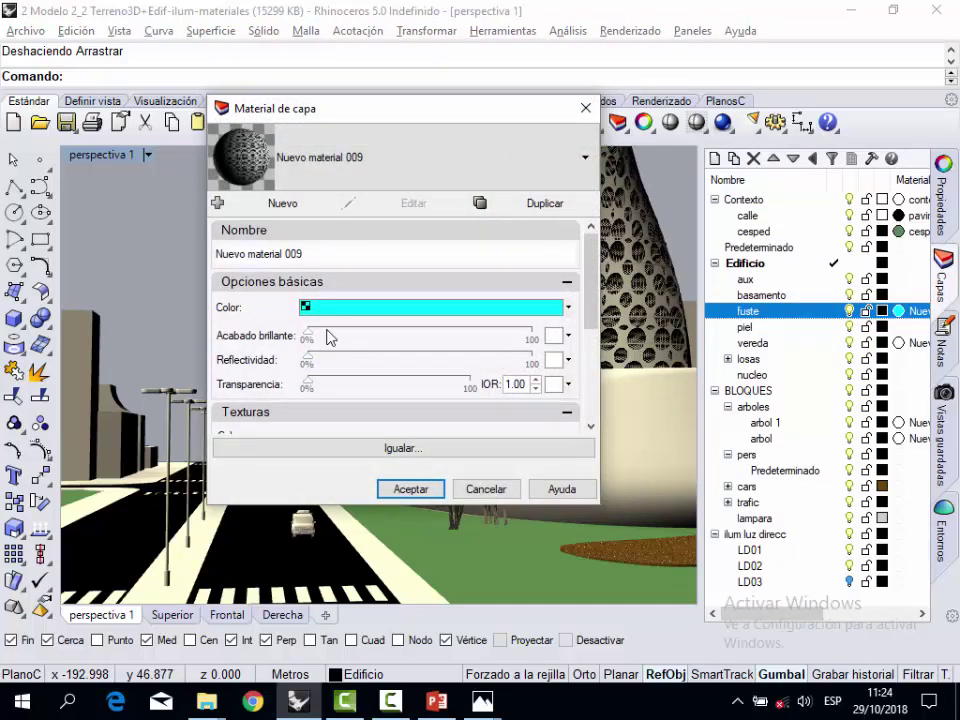
click(328, 338)
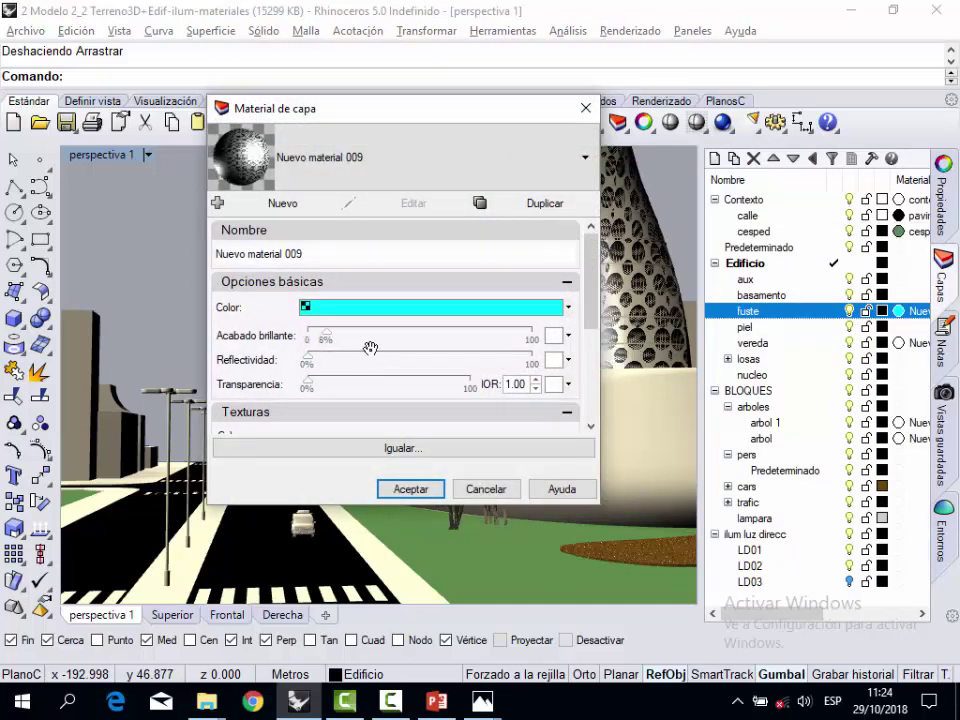
click(367, 356)
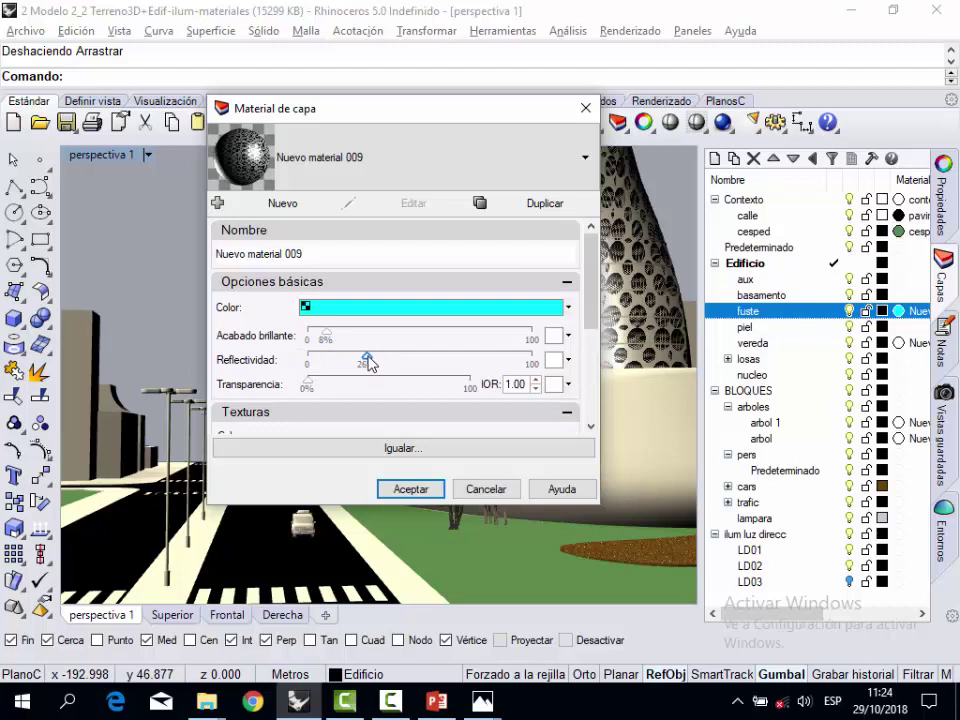
click(424, 386)
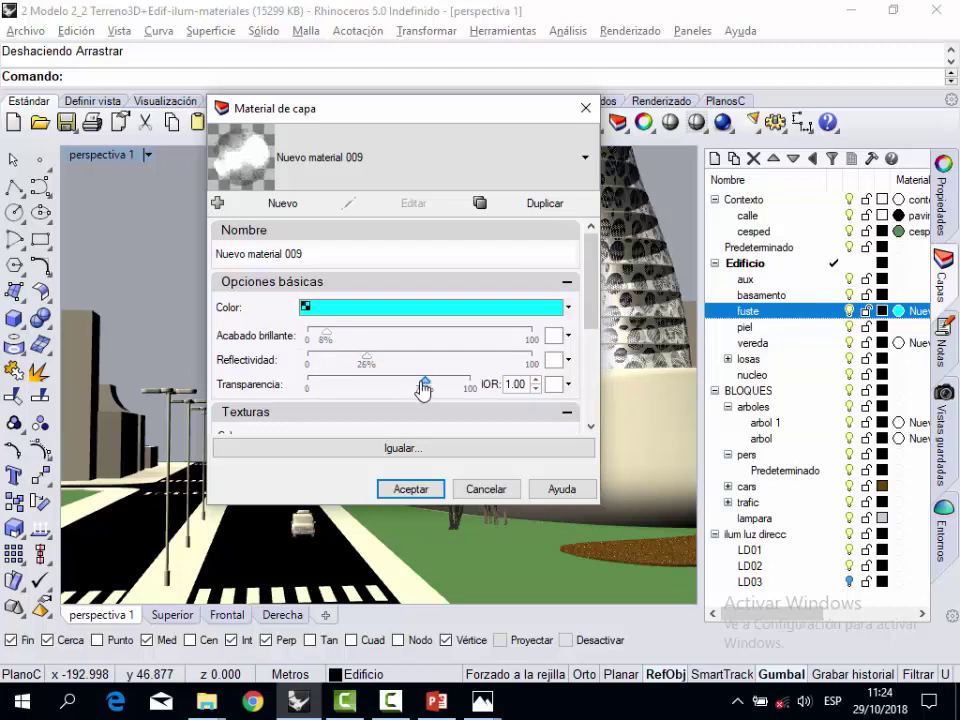
drag(424, 388, 398, 391)
click(410, 489)
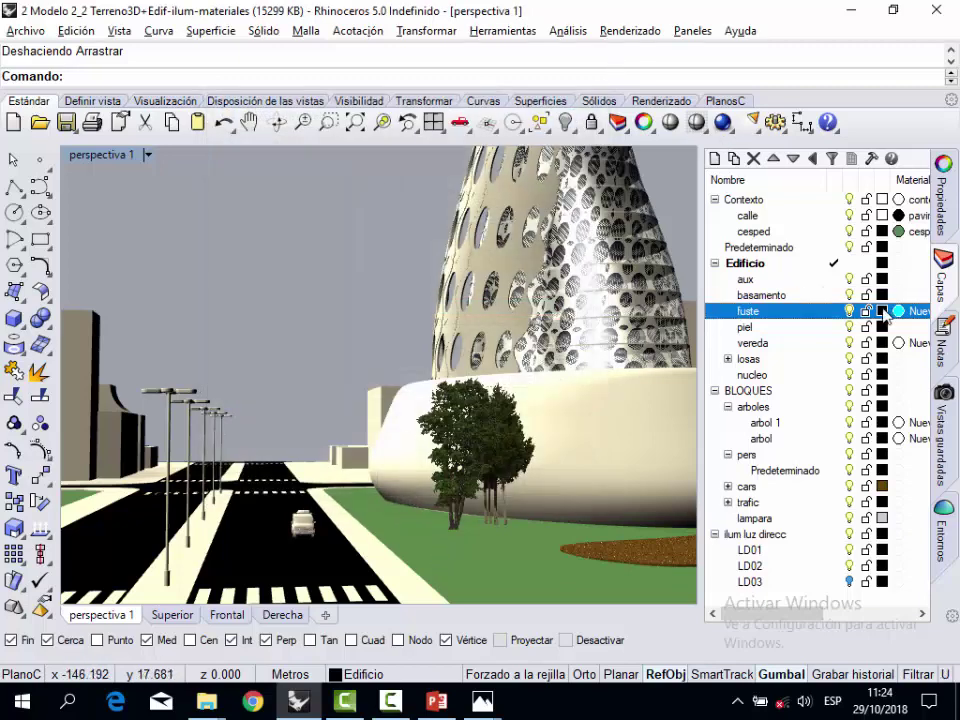
Render perspectiva 1 and minimize the result, then reduce the fuste material's gloss finish to 3% and reflectivity to 5% and accept.
click(708, 127)
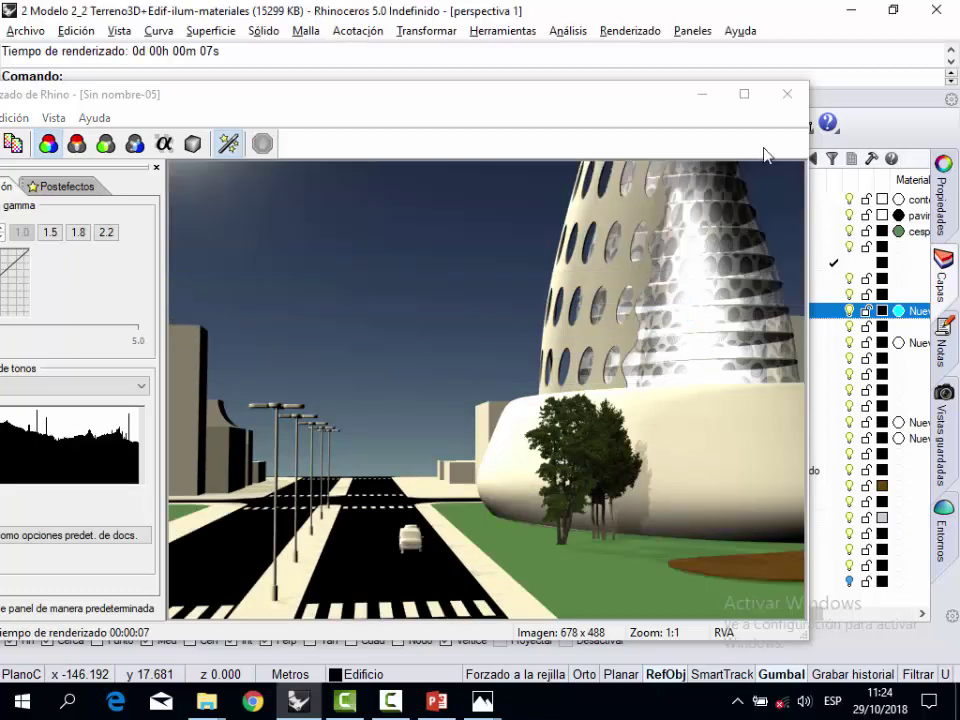
click(700, 96)
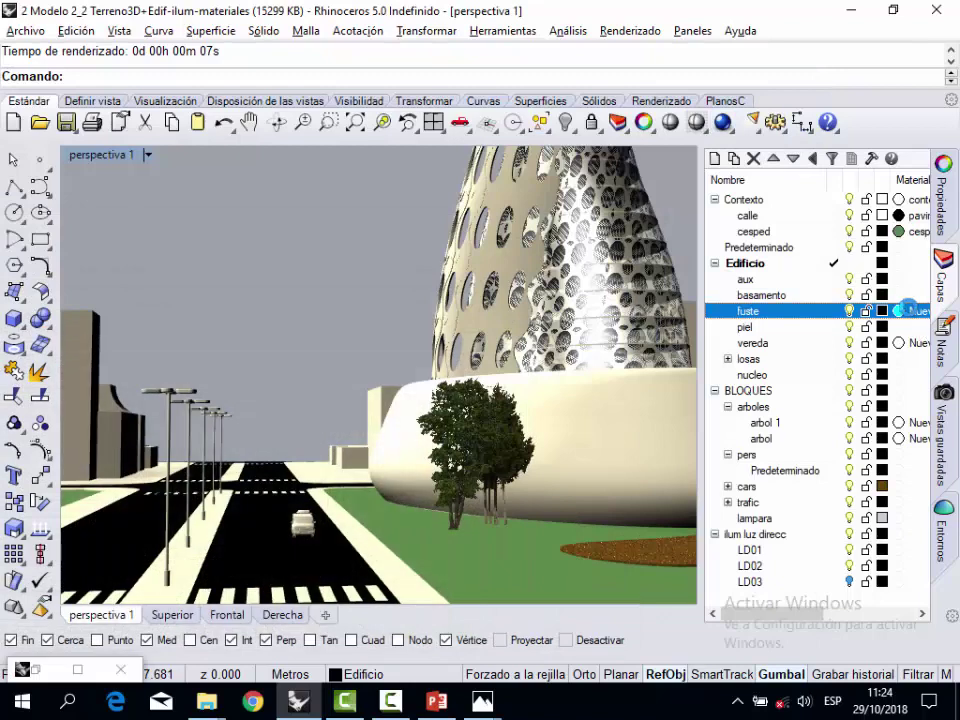
click(914, 311)
drag(364, 360, 331, 363)
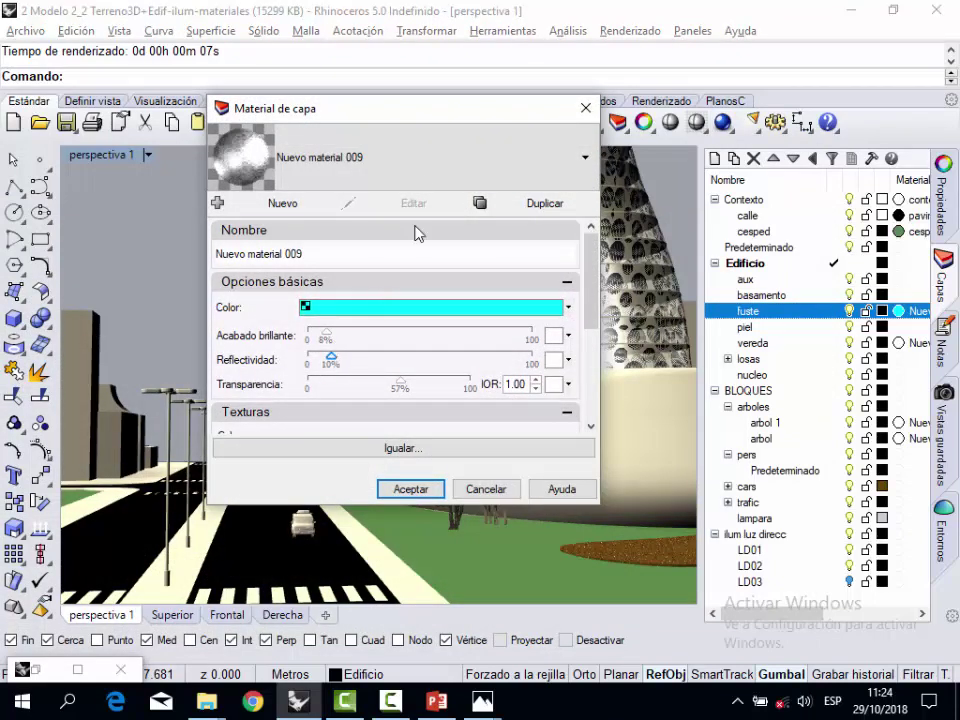
drag(390, 113, 262, 108)
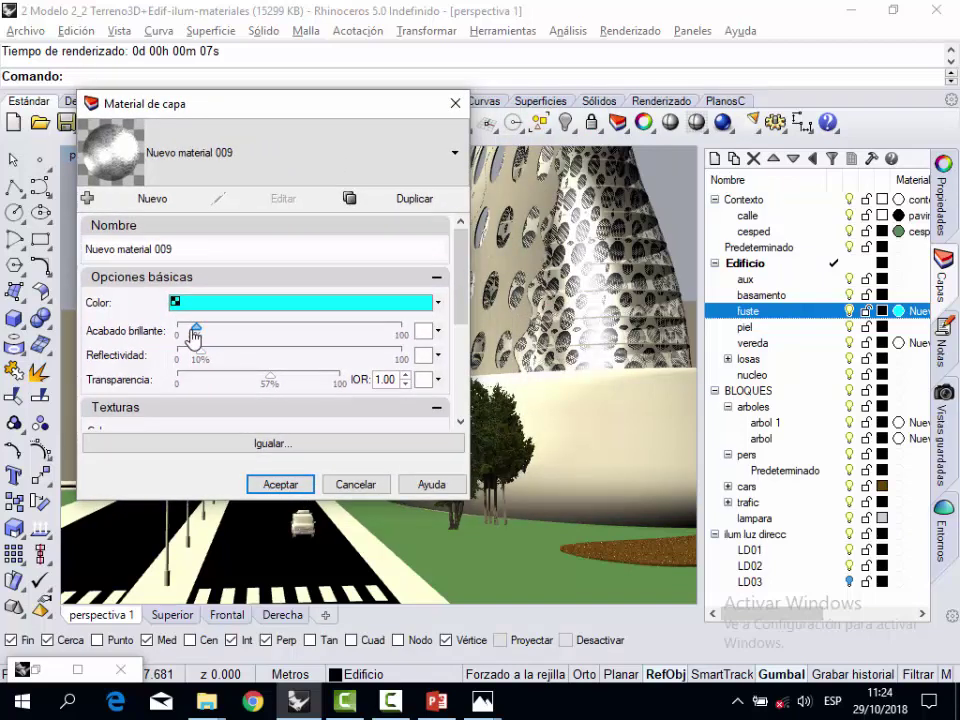
mouse_move(193, 333)
mouse_down()
mouse_move(184, 332)
mouse_move(190, 357)
mouse_up()
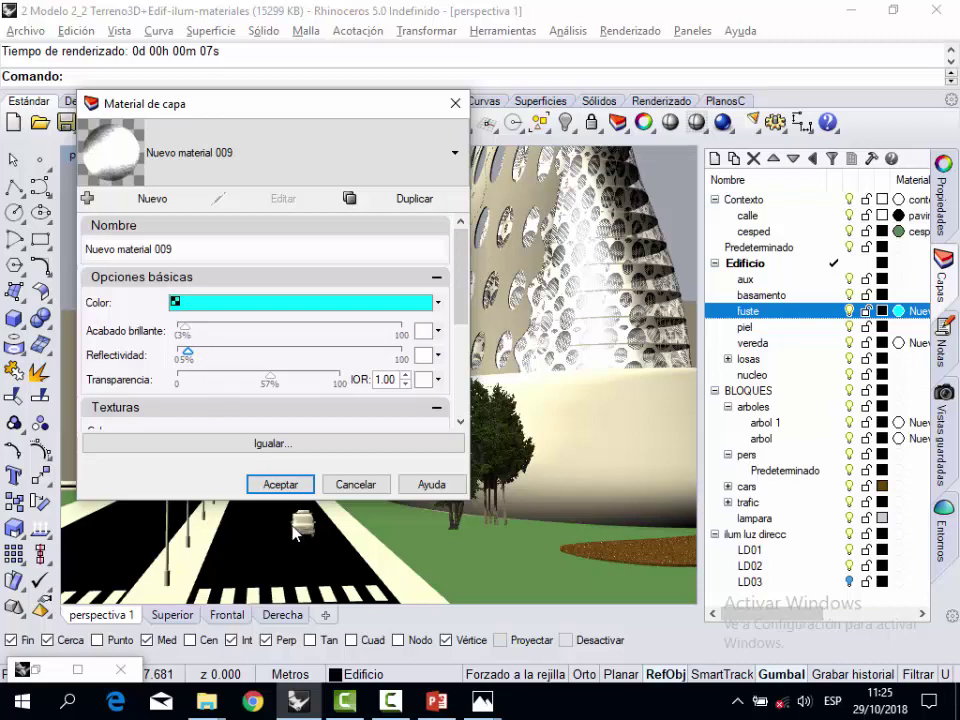
click(295, 487)
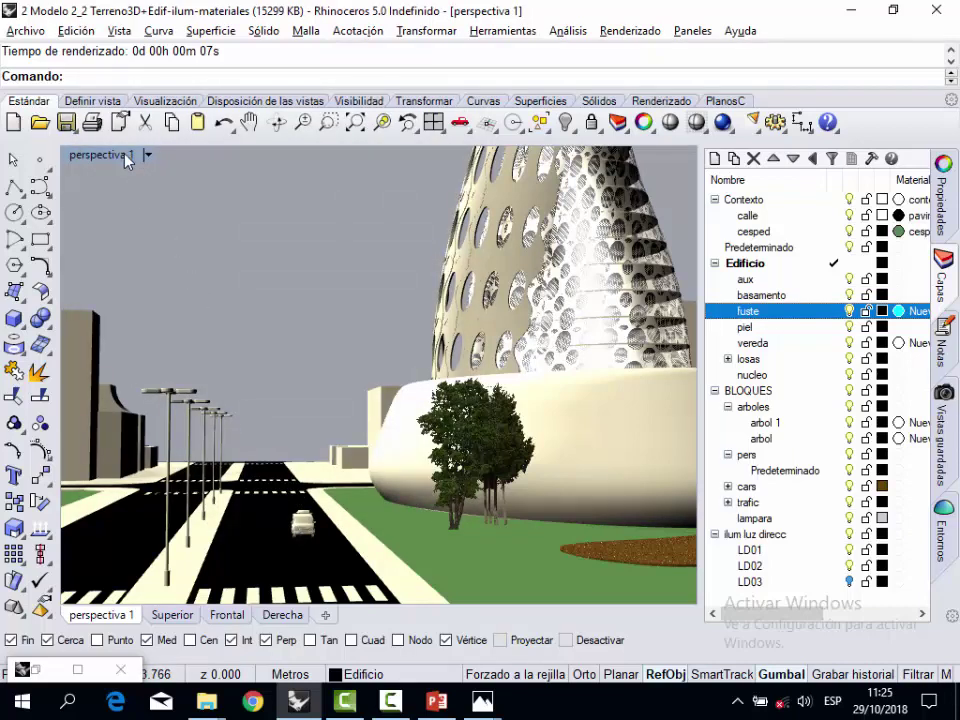
click(150, 156)
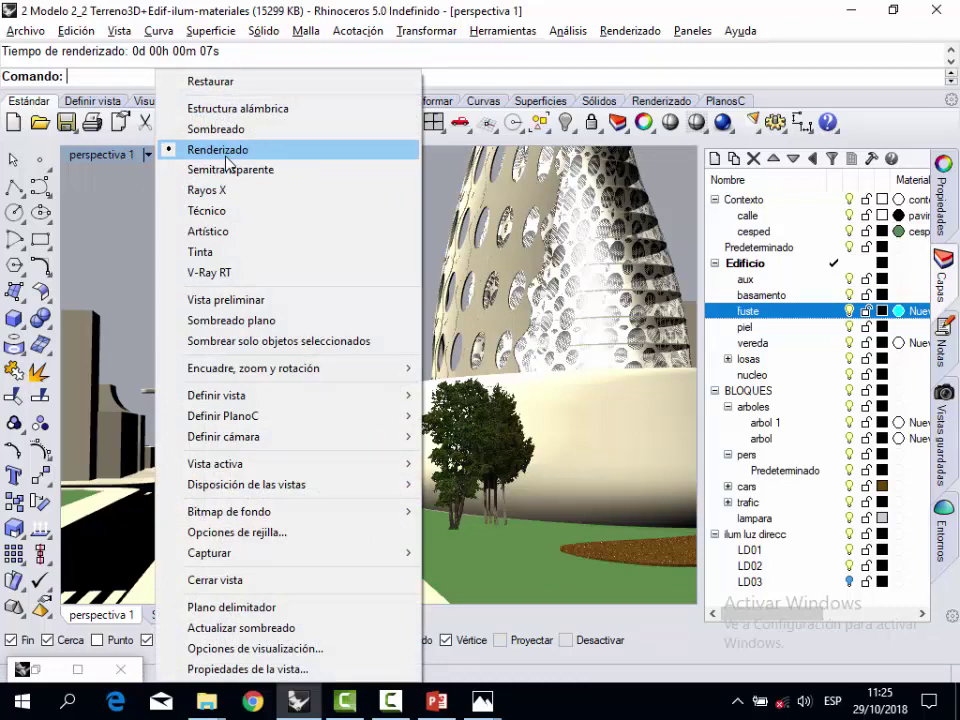
click(645, 655)
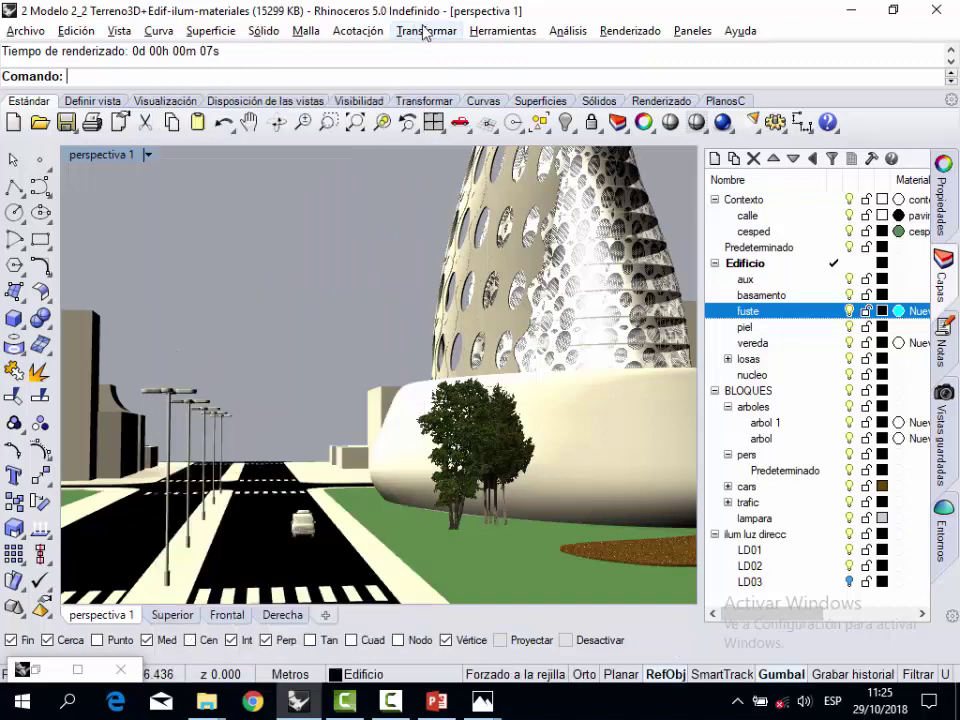
click(484, 31)
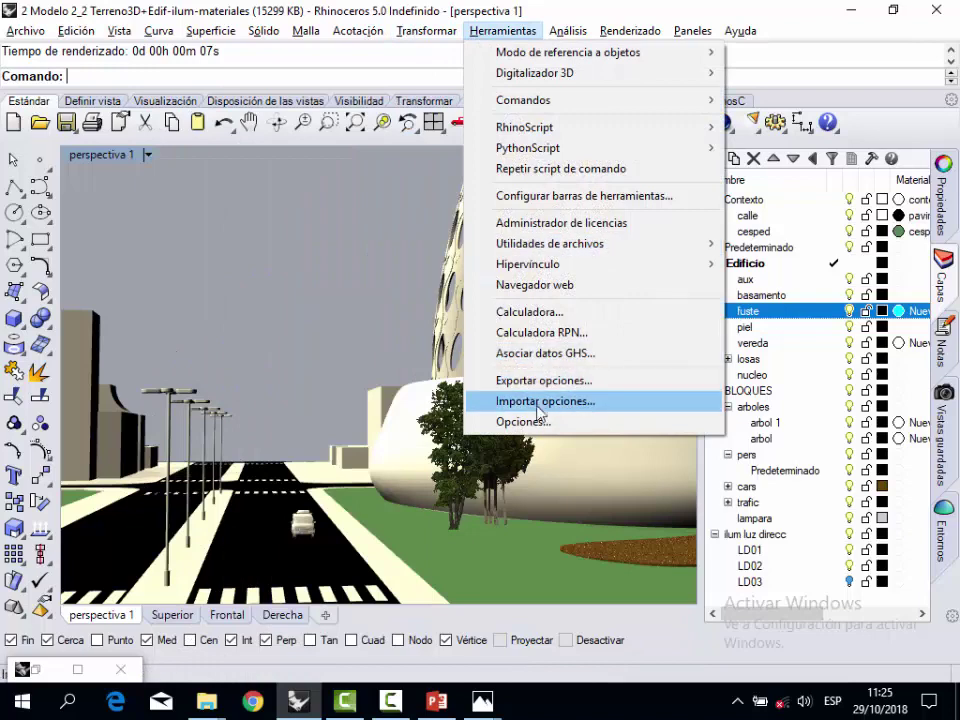
Look through the render properties, the list of display modes and the installed plug-ins, then cancel the document properties.
mouse_move(548, 35)
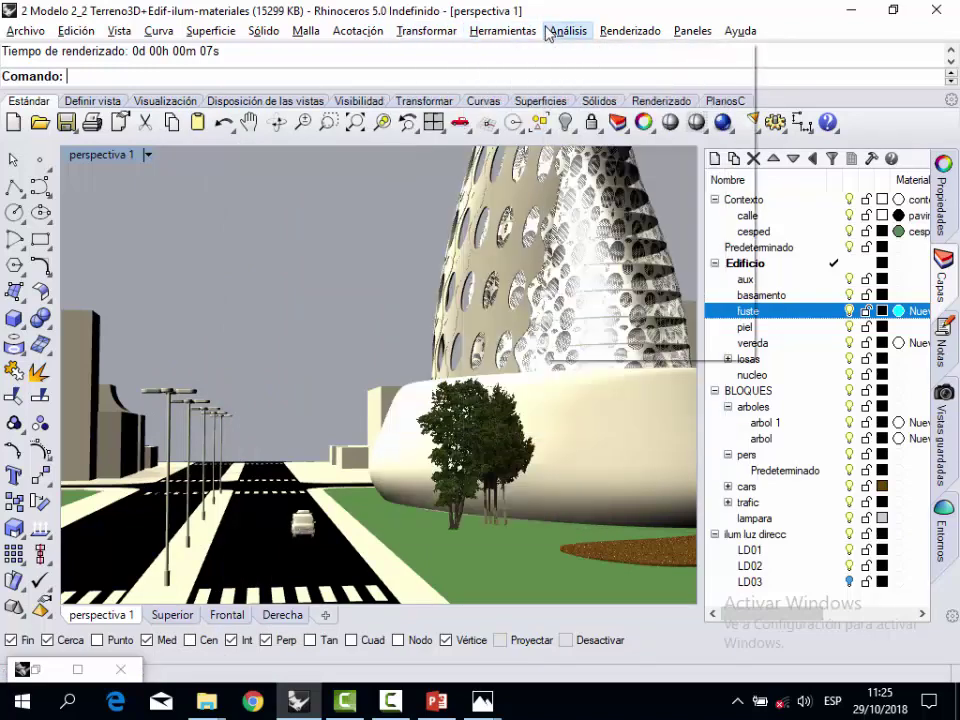
mouse_move(630, 31)
click(670, 545)
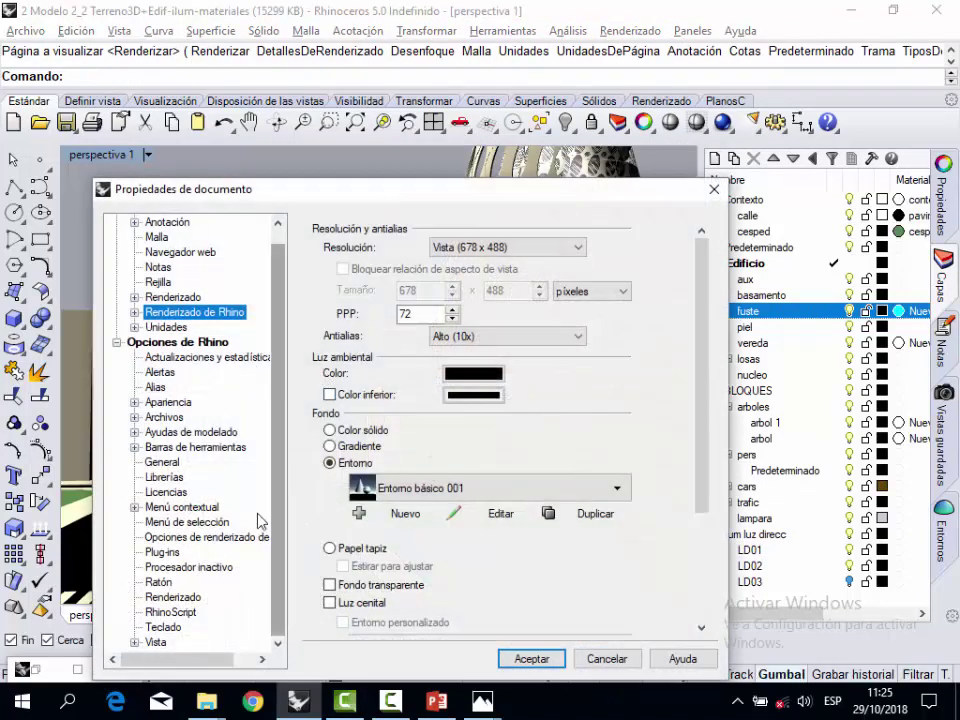
click(136, 642)
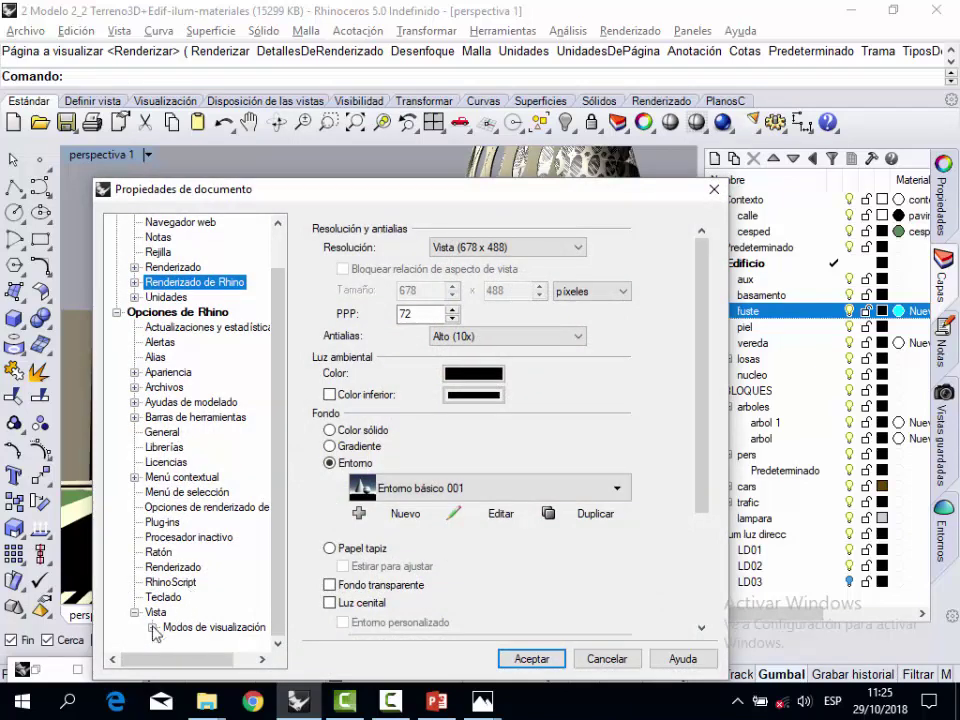
click(153, 627)
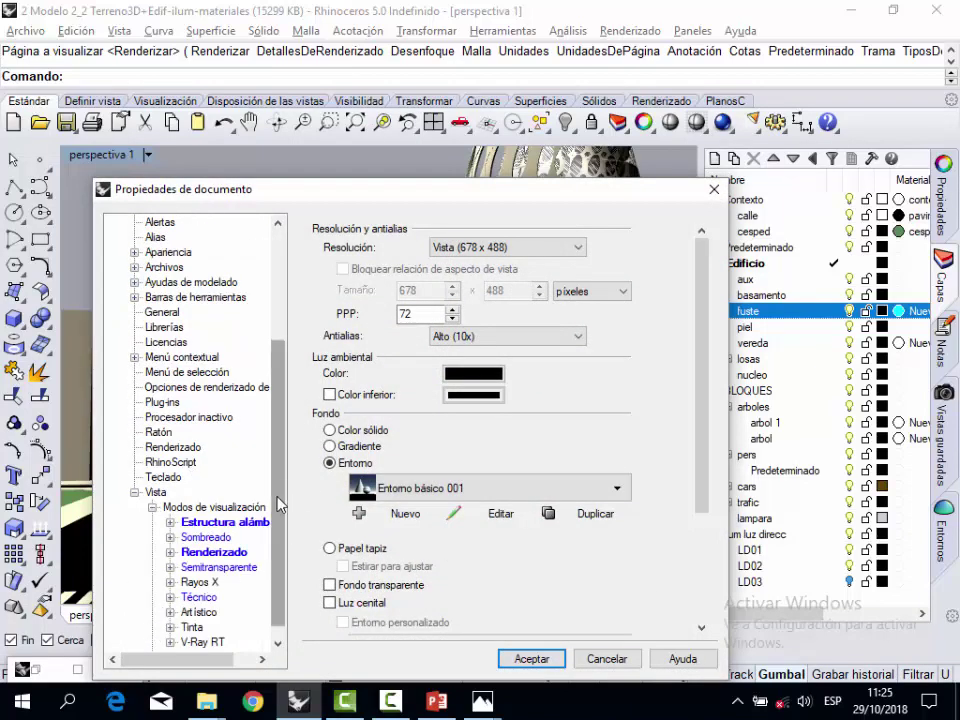
scroll(208, 372, down, 1)
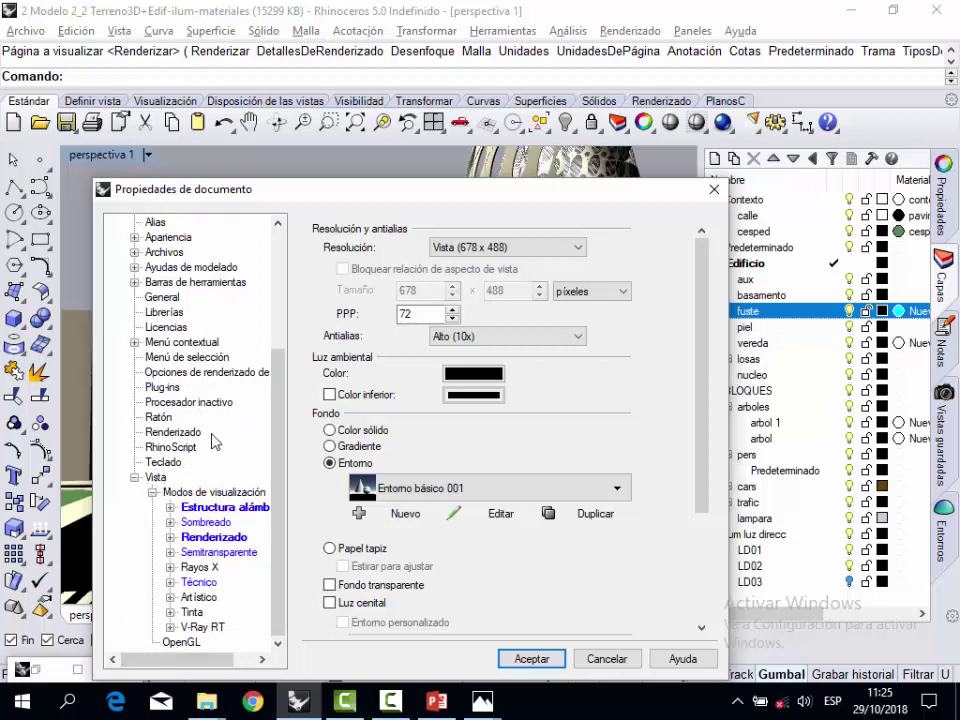
drag(278, 413, 292, 368)
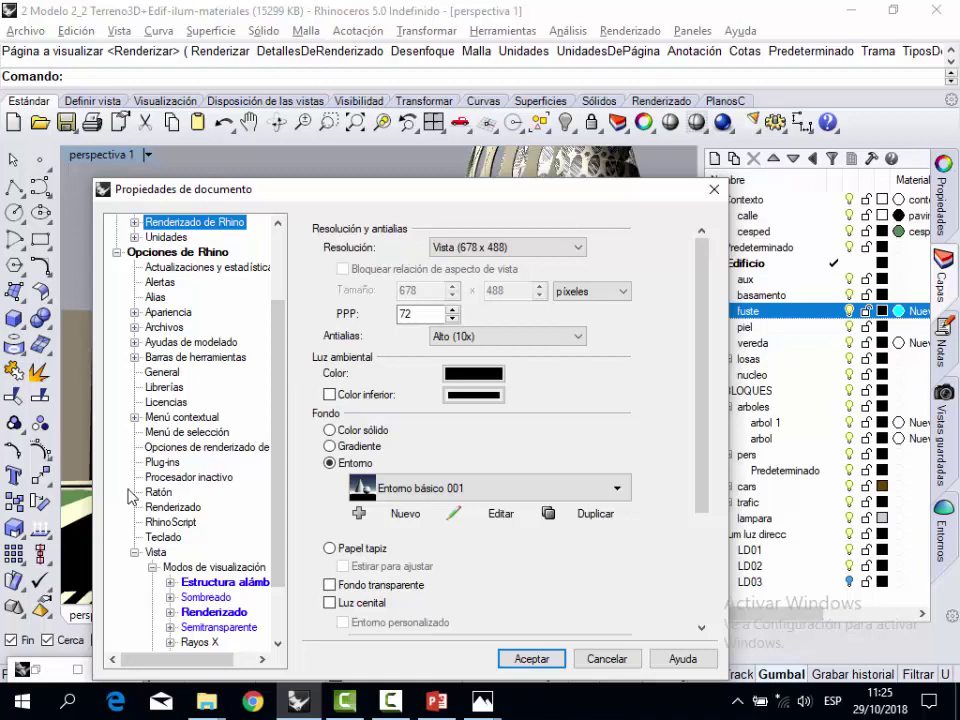
click(157, 463)
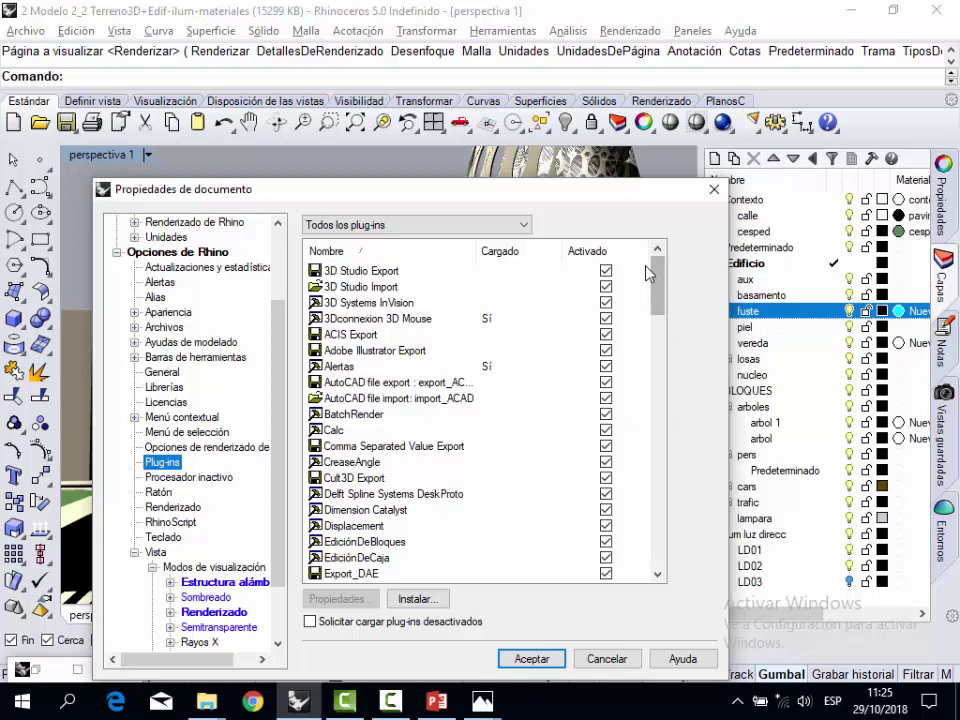
drag(658, 281, 659, 457)
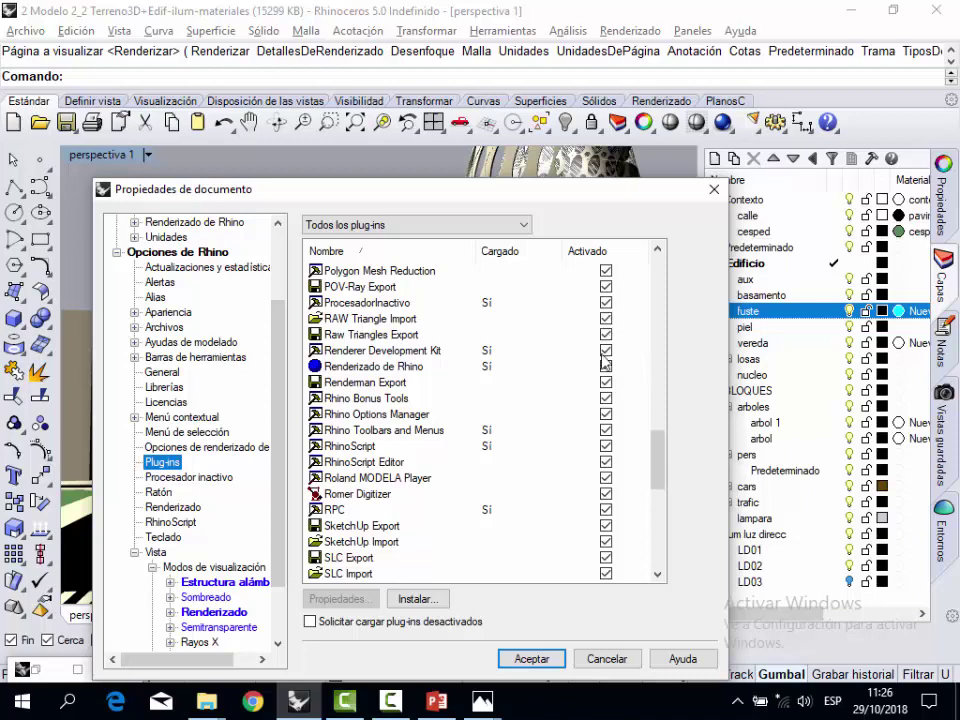
click(614, 656)
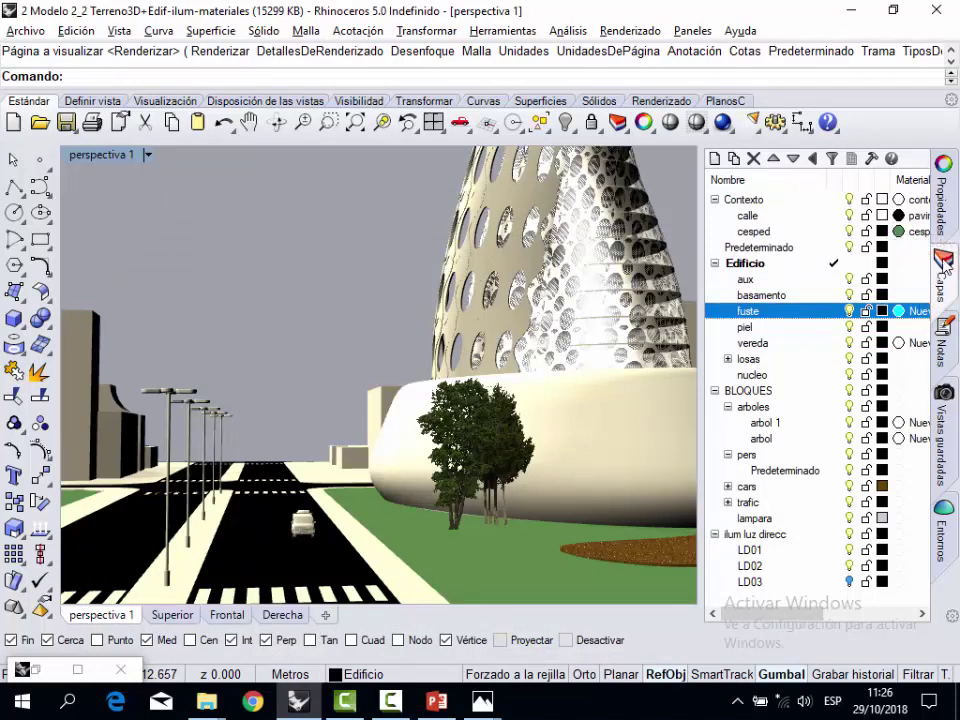
Recheck the notes, then set the fuste material's IOR to 1.50, reflectivity to 3% and transparency to 30%, and accept it.
click(944, 345)
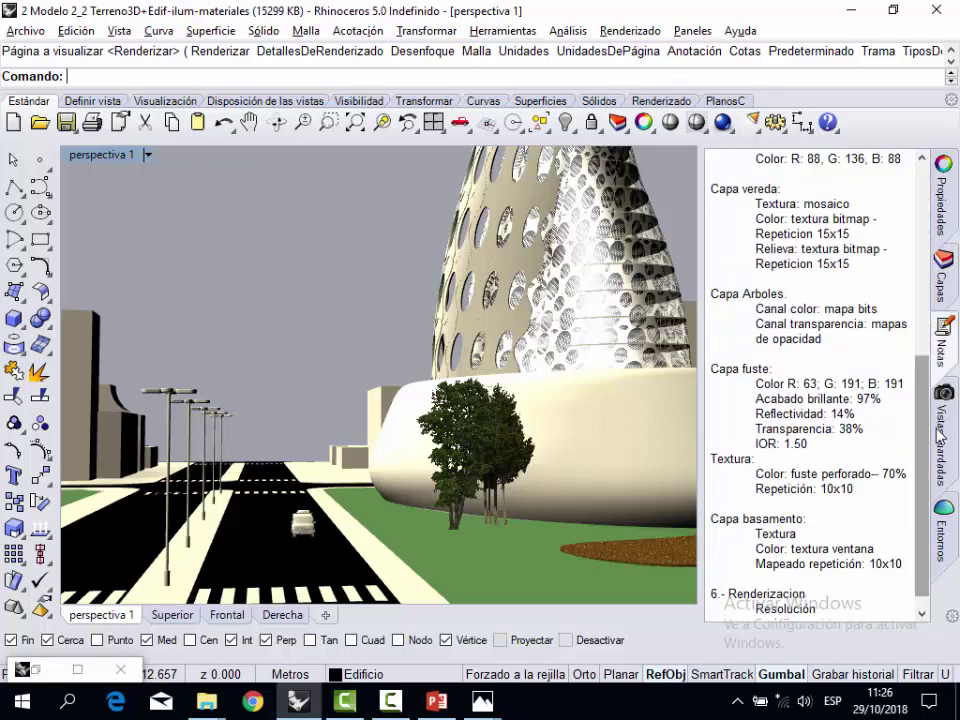
click(946, 278)
click(918, 311)
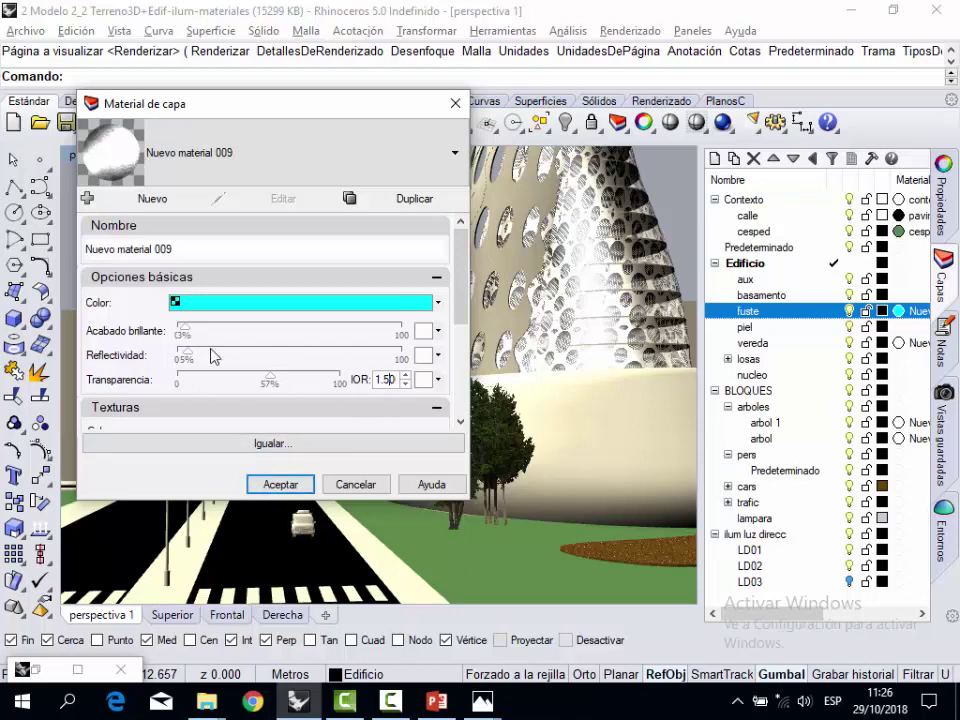
drag(190, 358, 368, 358)
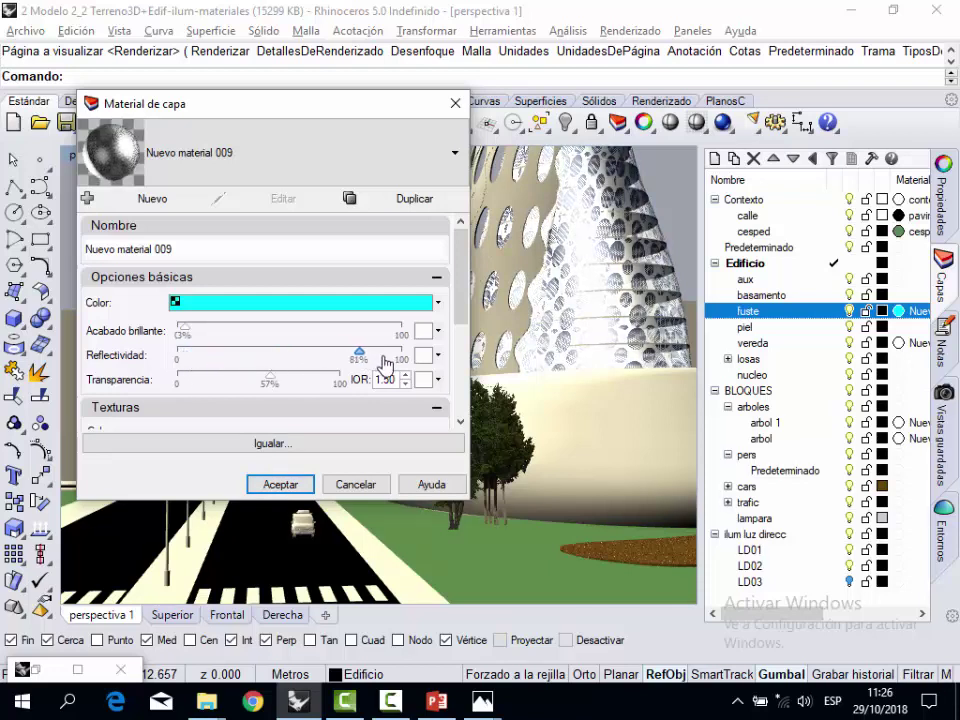
drag(193, 358, 186, 352)
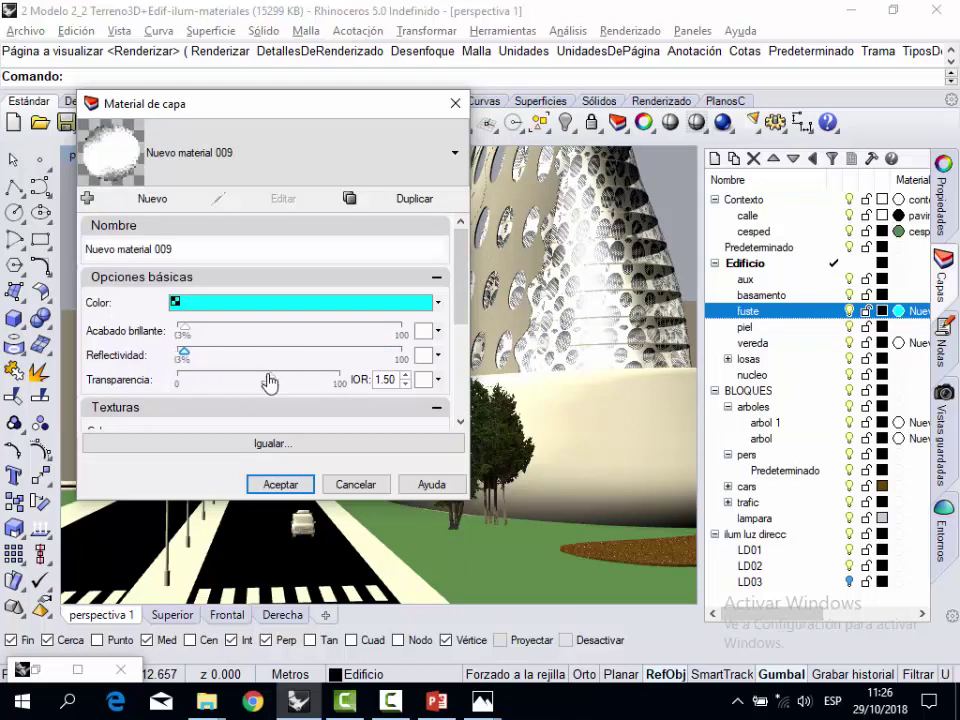
drag(240, 381, 226, 381)
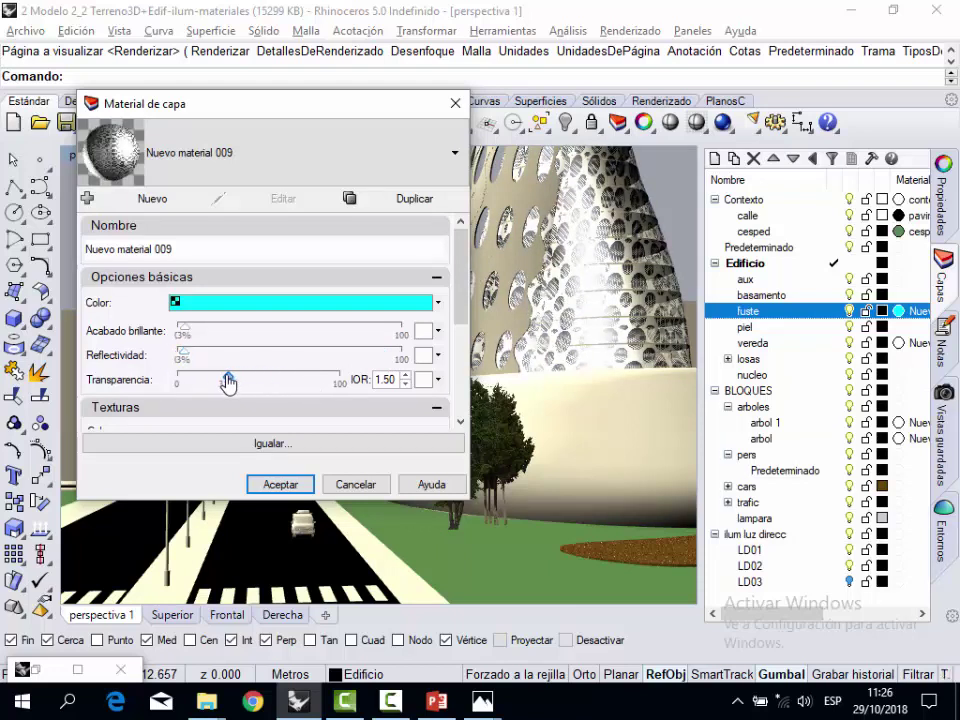
click(280, 484)
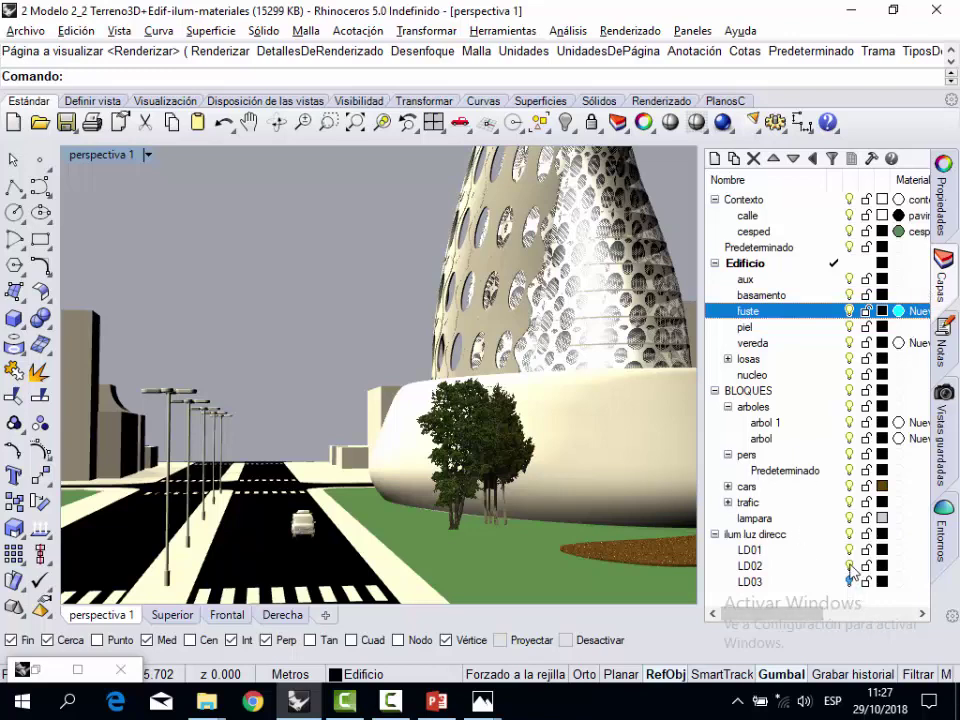
Compare the lighting by toggling the light layer LD02, leaving it off with LD01 on.
click(850, 566)
click(849, 550)
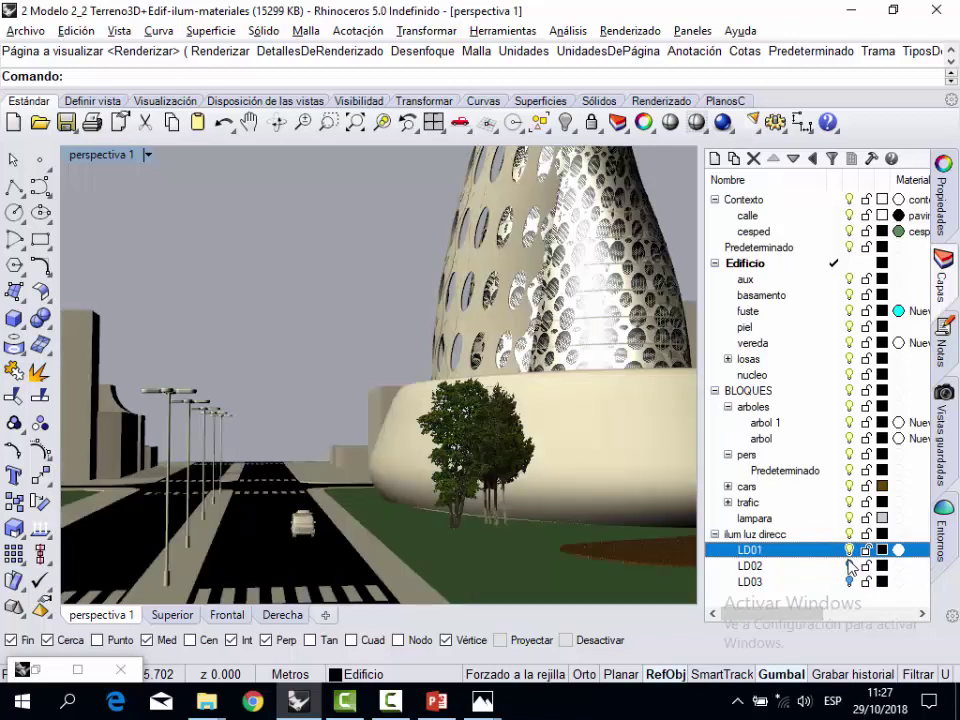
click(850, 566)
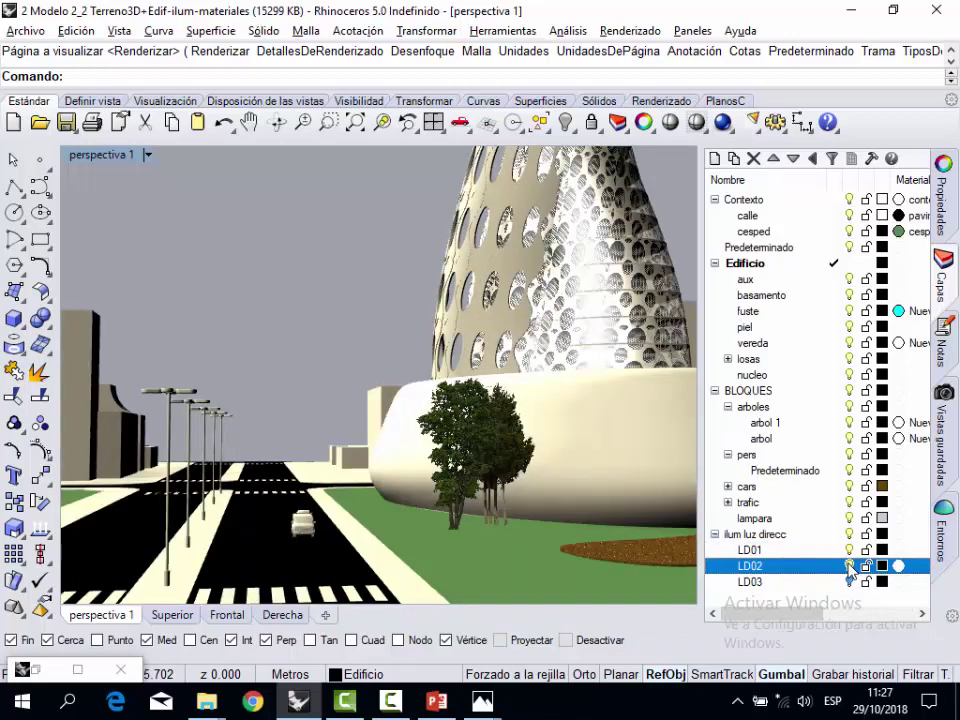
click(849, 580)
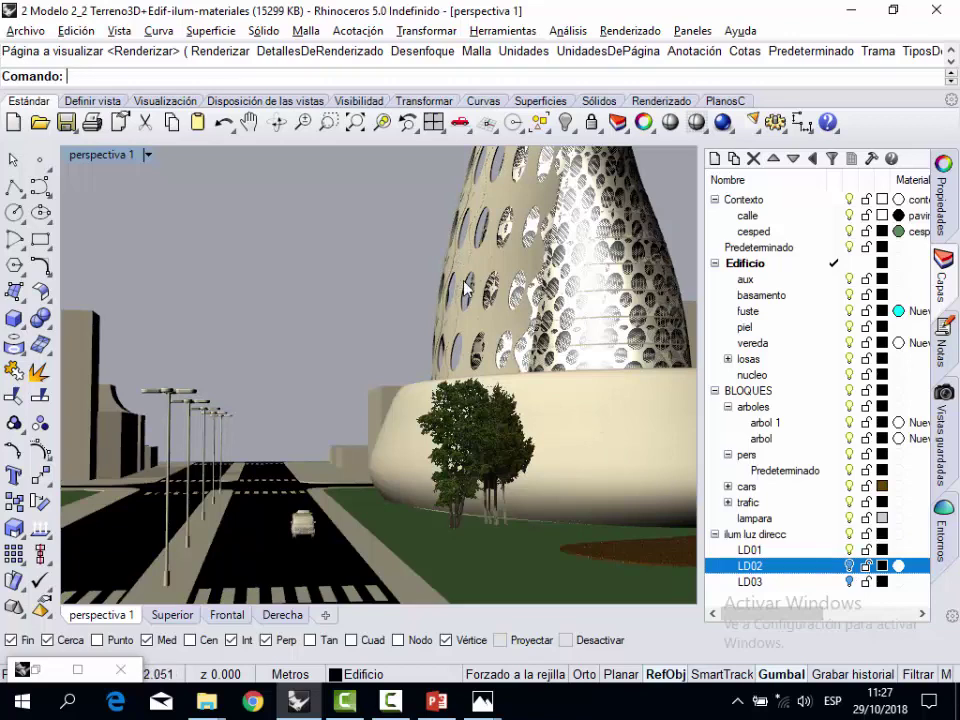
Reduce the strength of the fuste material's color bitmap texture and accept the material.
click(898, 313)
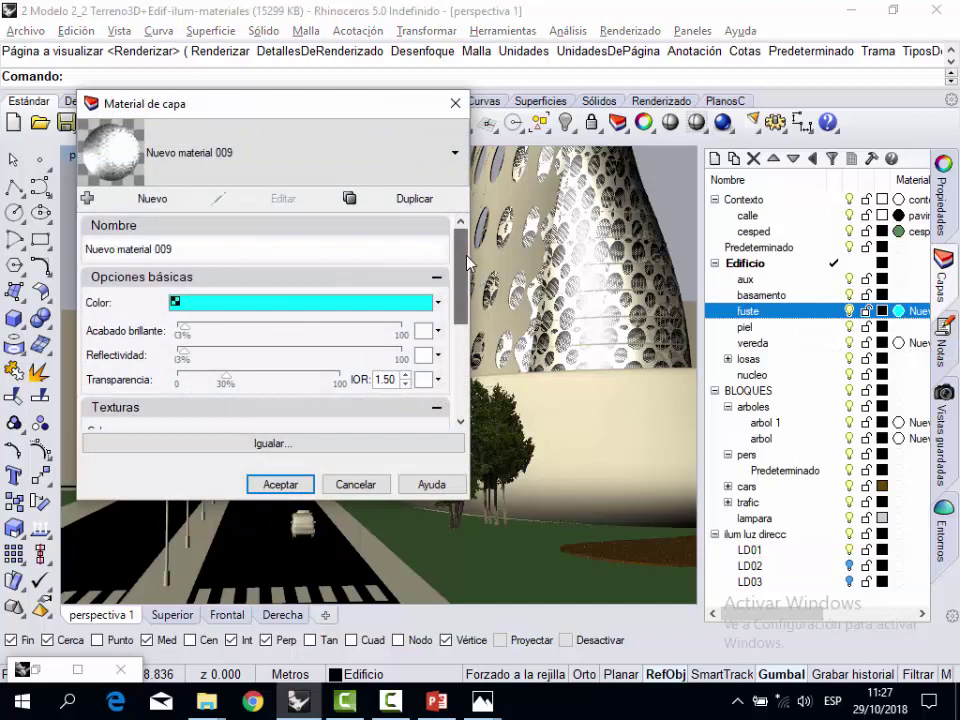
scroll(466, 262, down, 3)
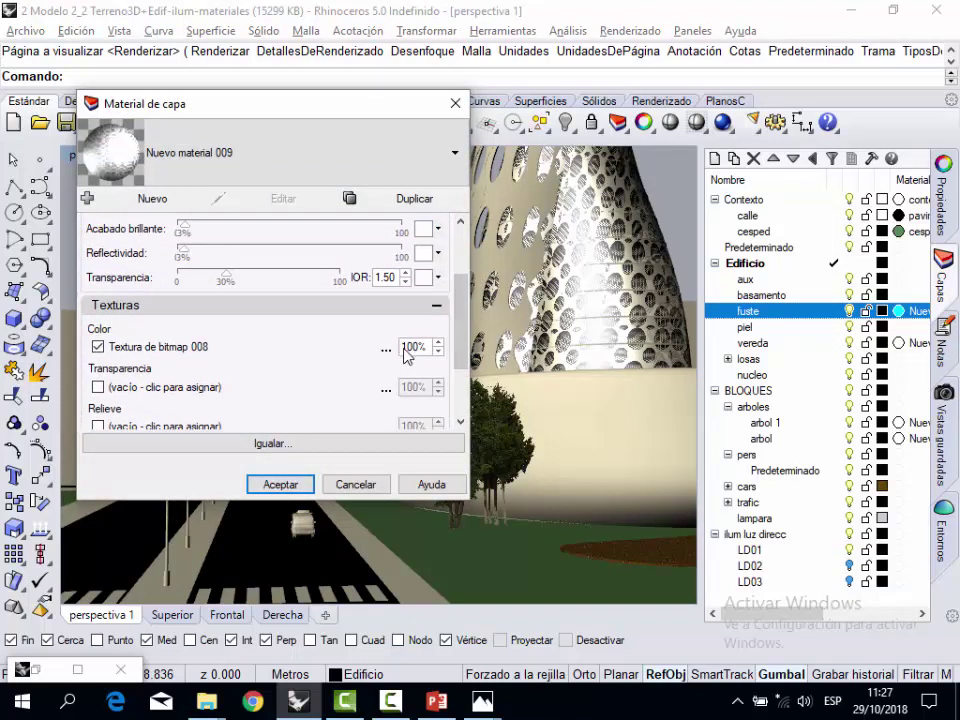
double_click(412, 347)
scroll(349, 217, up, 3)
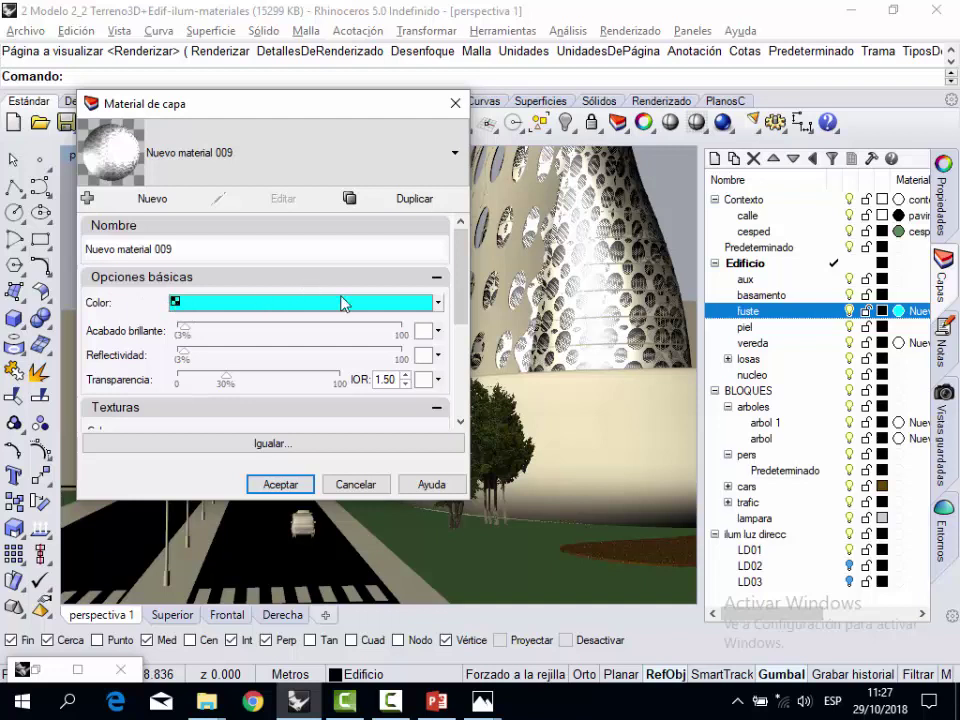
scroll(458, 302, down, 3)
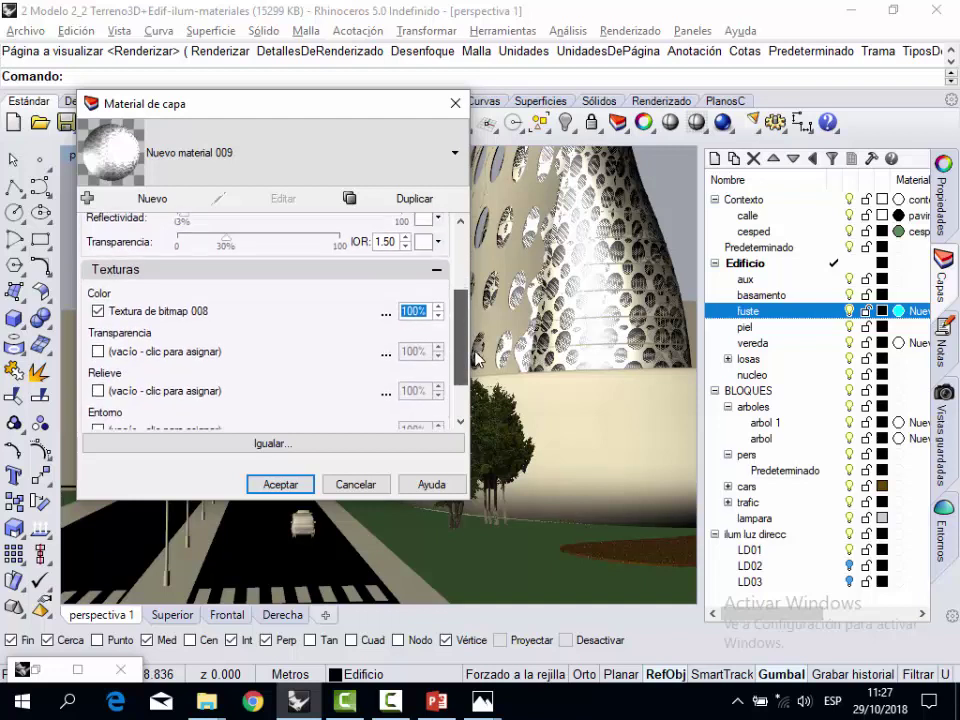
click(411, 312)
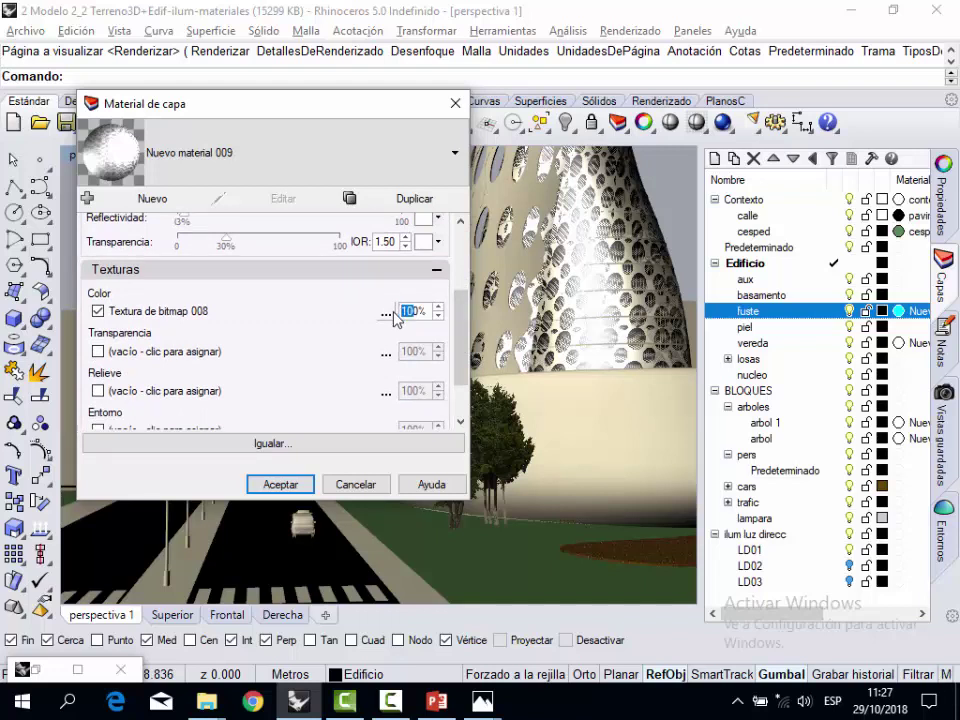
click(281, 486)
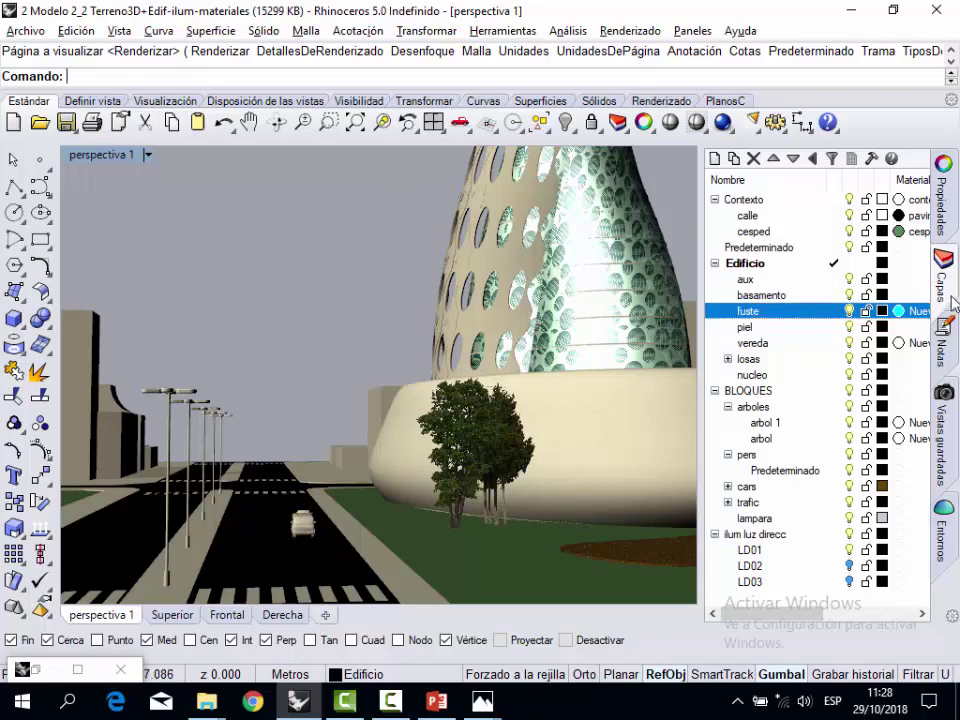
Check the notes for the basamento layer, then assign it a material with the color texture "textura ventana" from Libreria de materiales torre01.
click(948, 343)
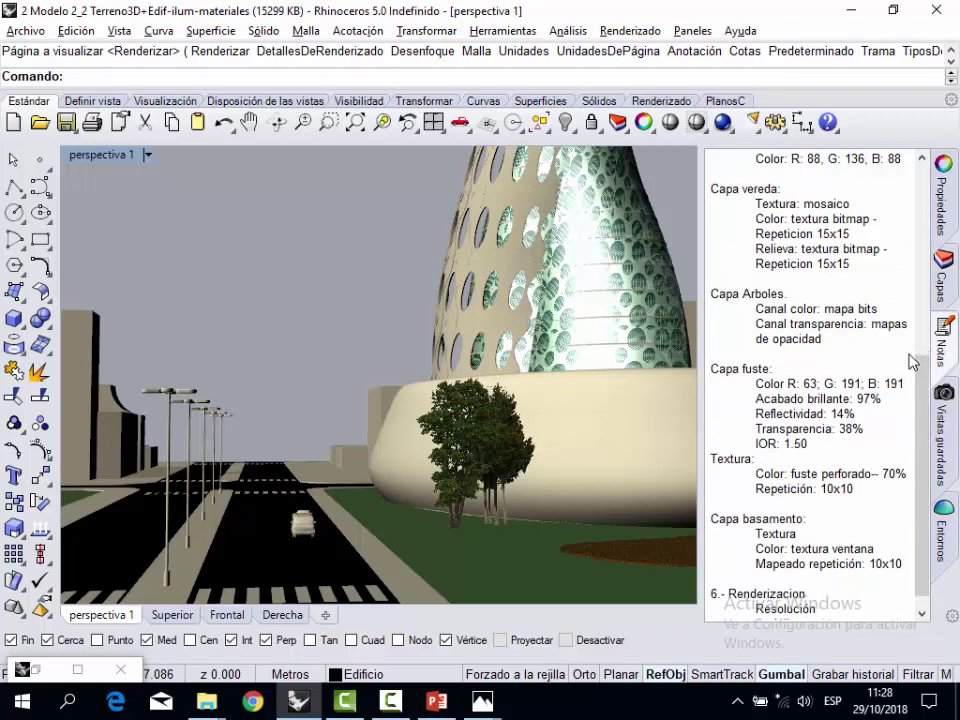
scroll(890, 430, down, 1)
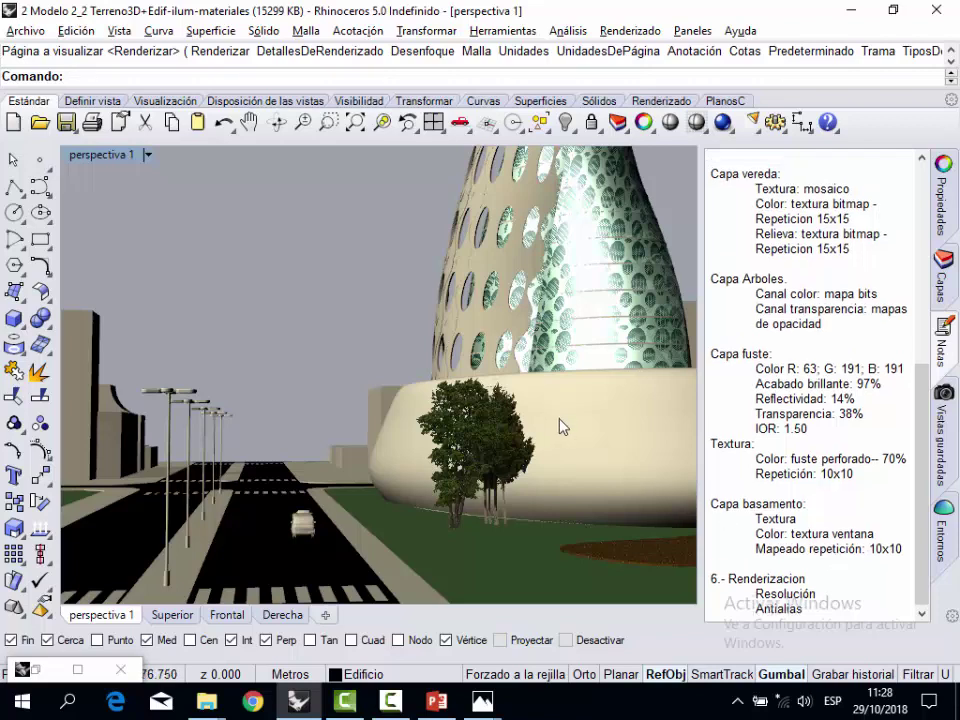
scroll(873, 372, up, 1)
click(942, 268)
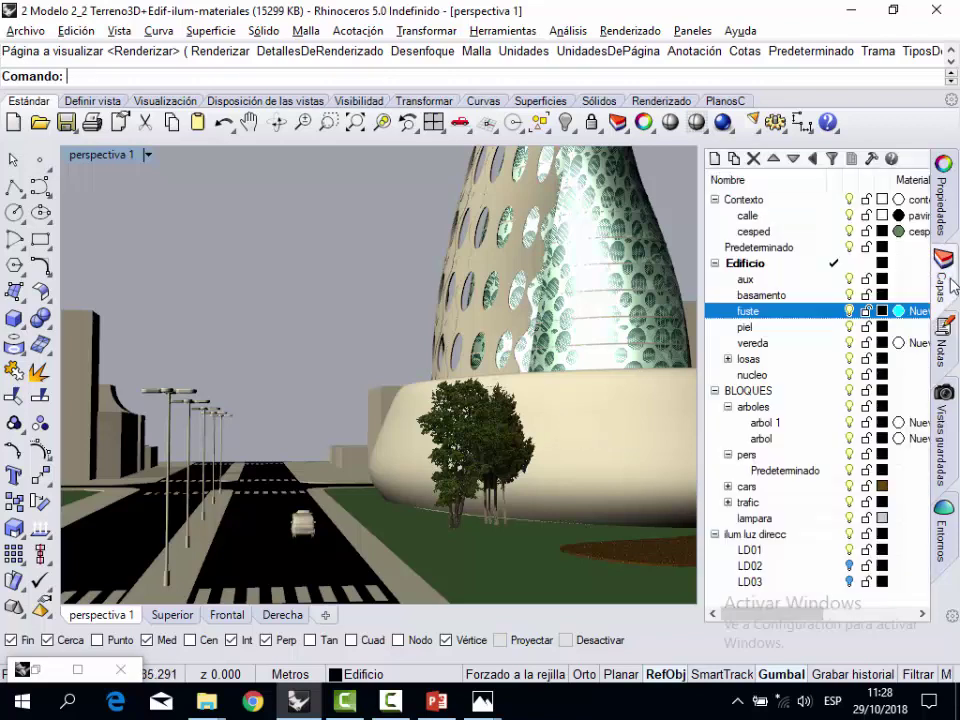
click(897, 295)
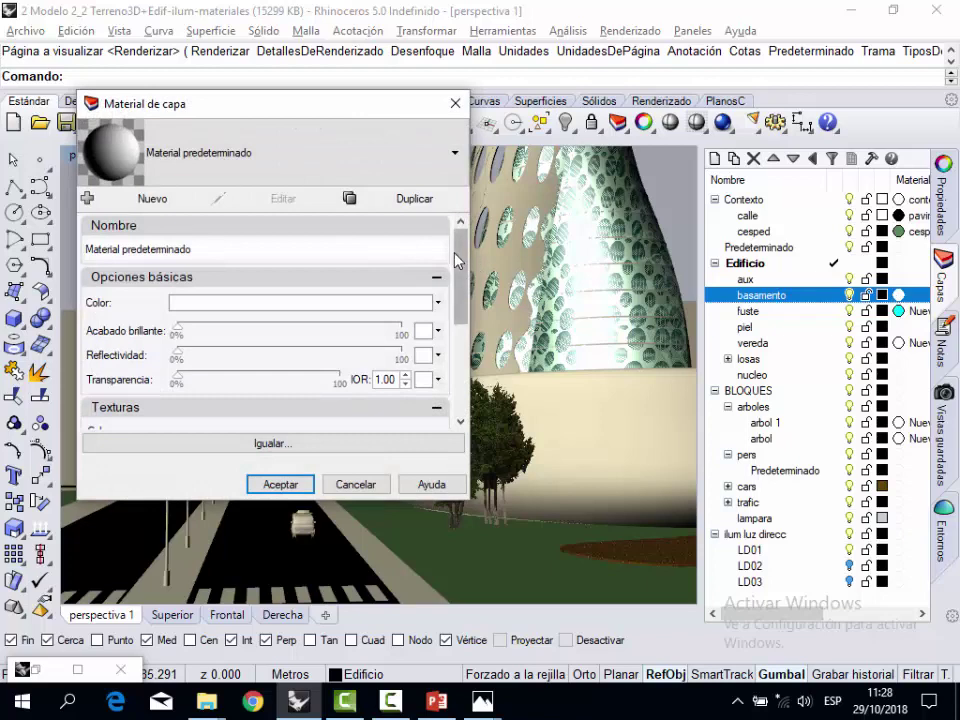
drag(457, 260, 462, 305)
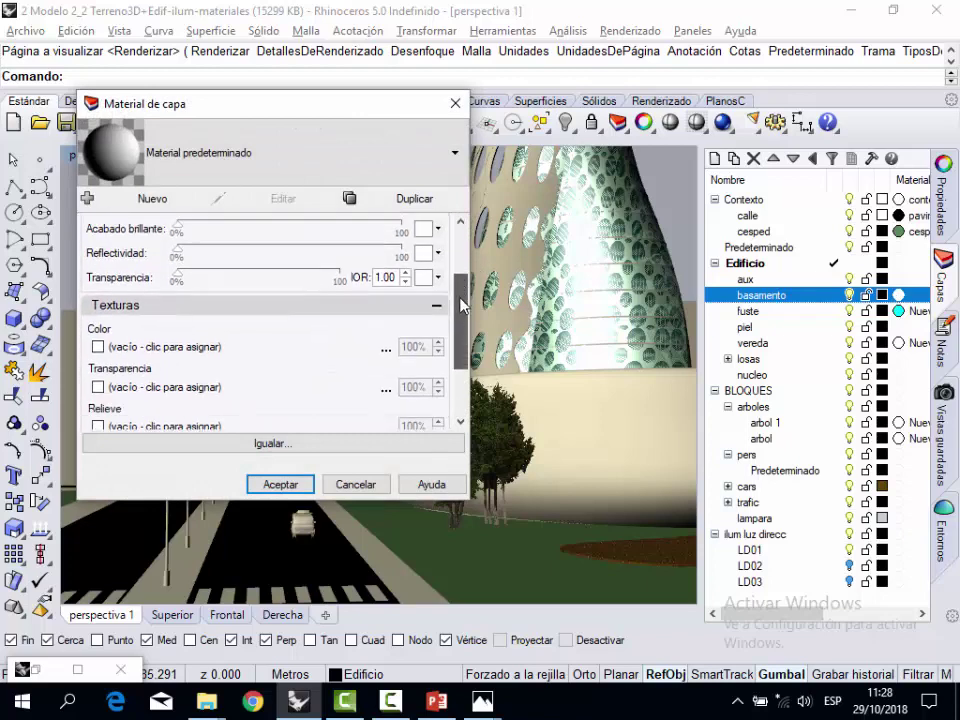
click(155, 348)
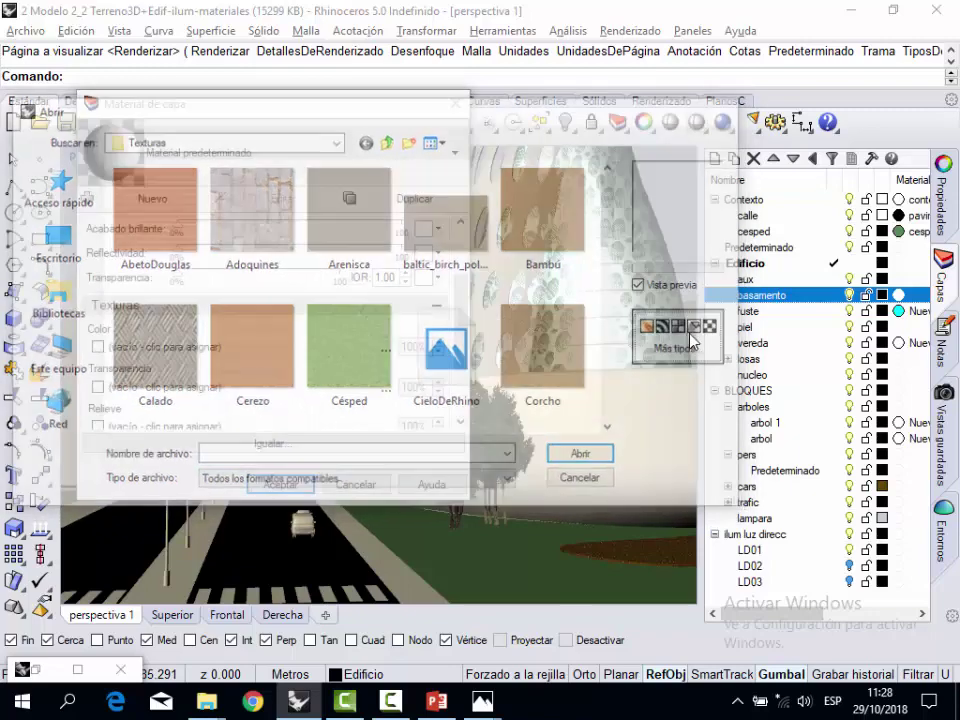
click(355, 186)
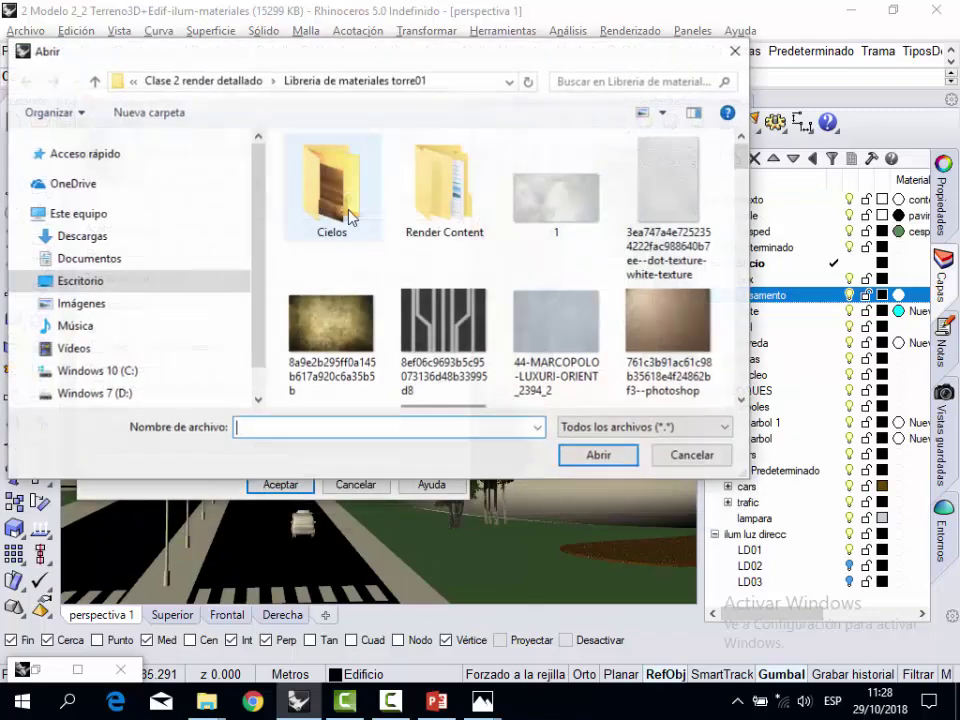
scroll(745, 172, down, 1)
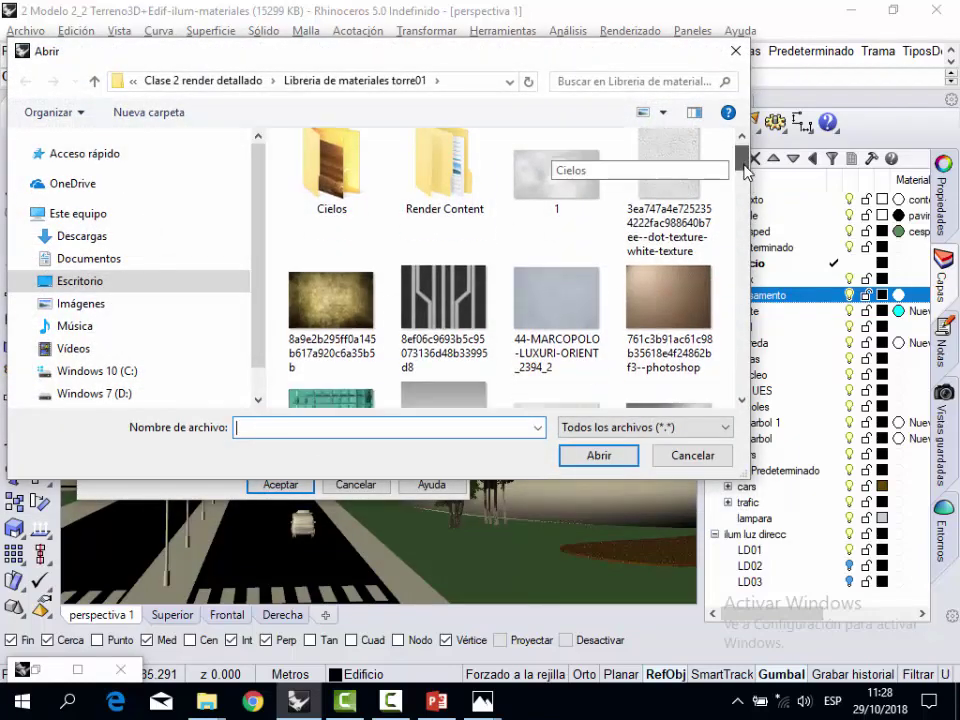
drag(745, 172, 728, 370)
click(315, 280)
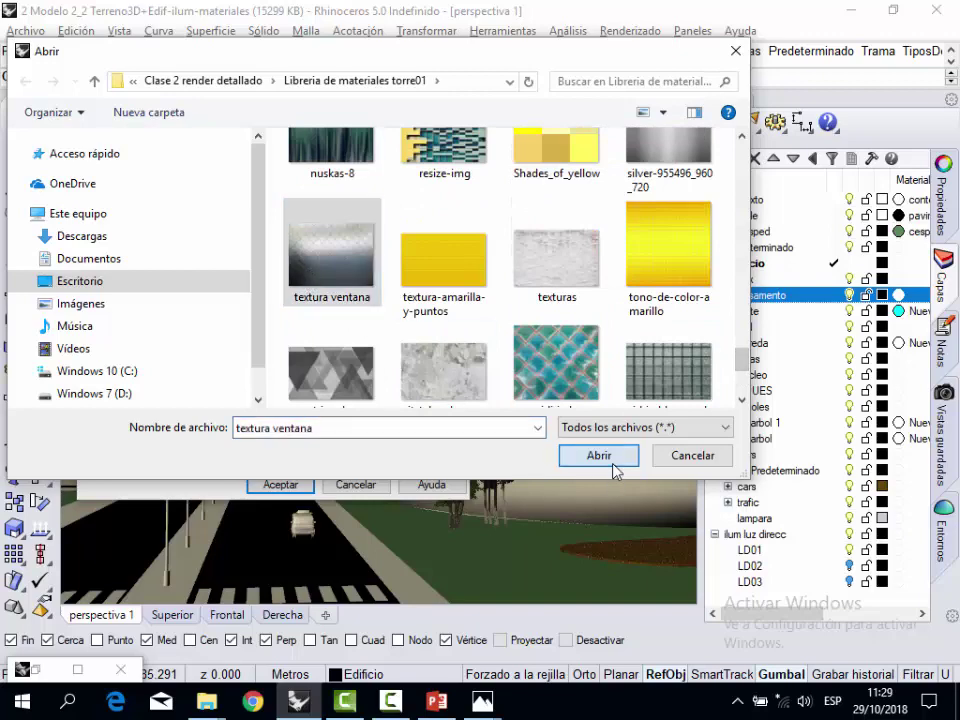
click(607, 459)
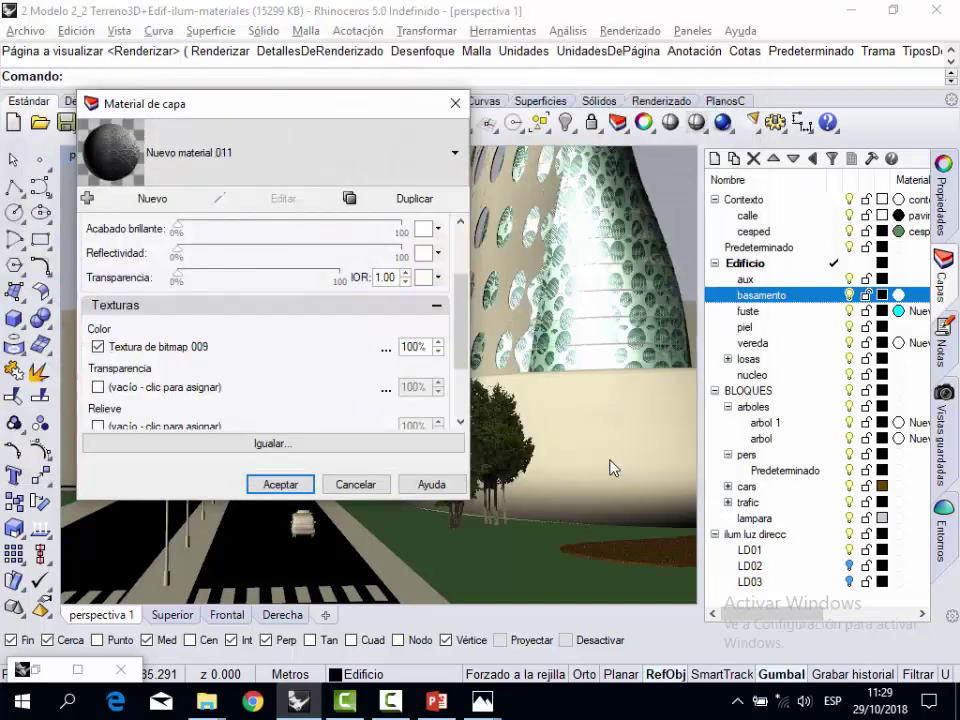
click(276, 484)
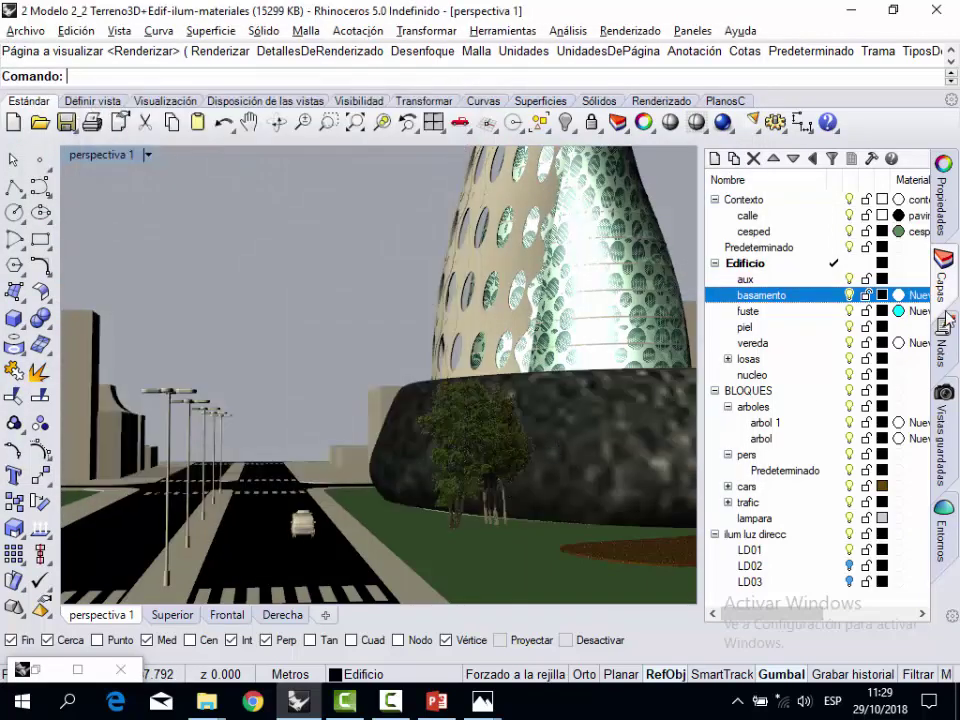
Set the basamento color texture's mapping repeat to 10 in both U and V, and accept the texture and material.
click(899, 296)
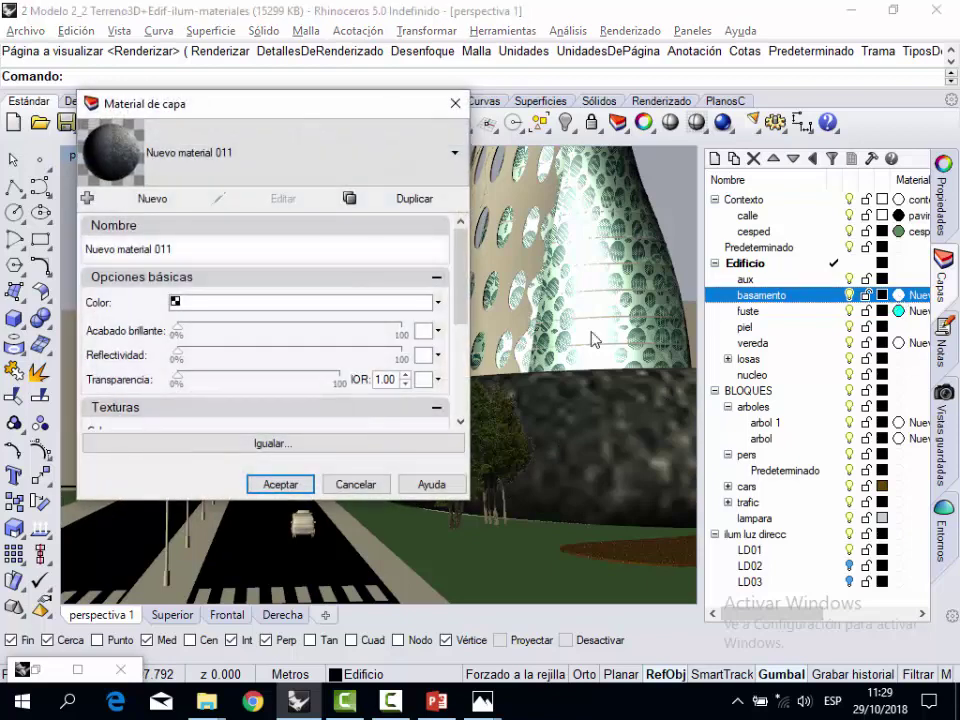
scroll(346, 215, down, 5)
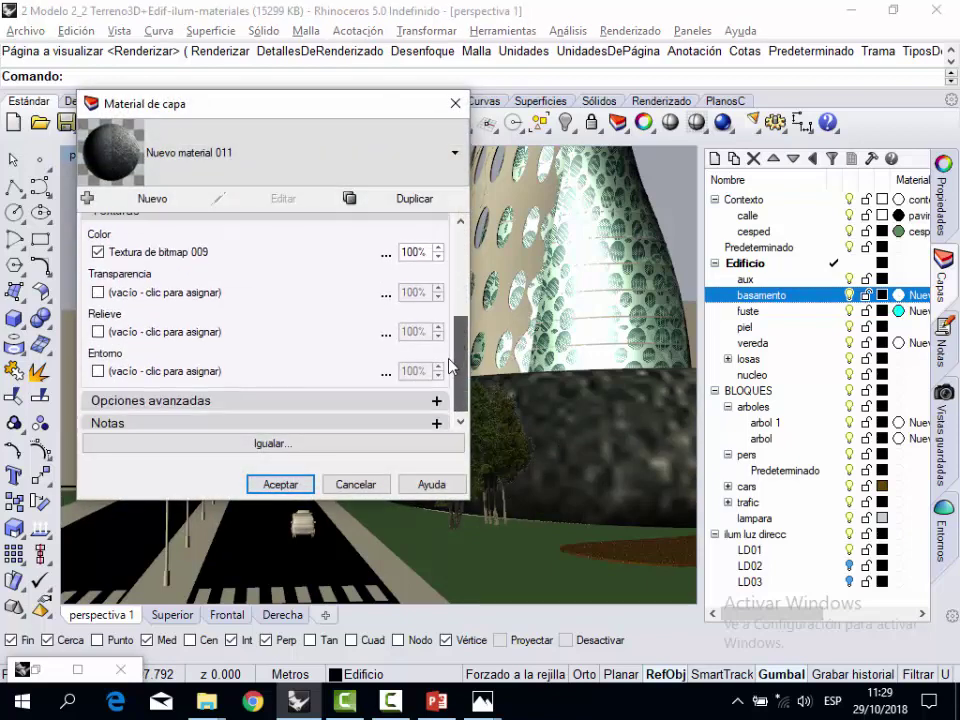
click(155, 254)
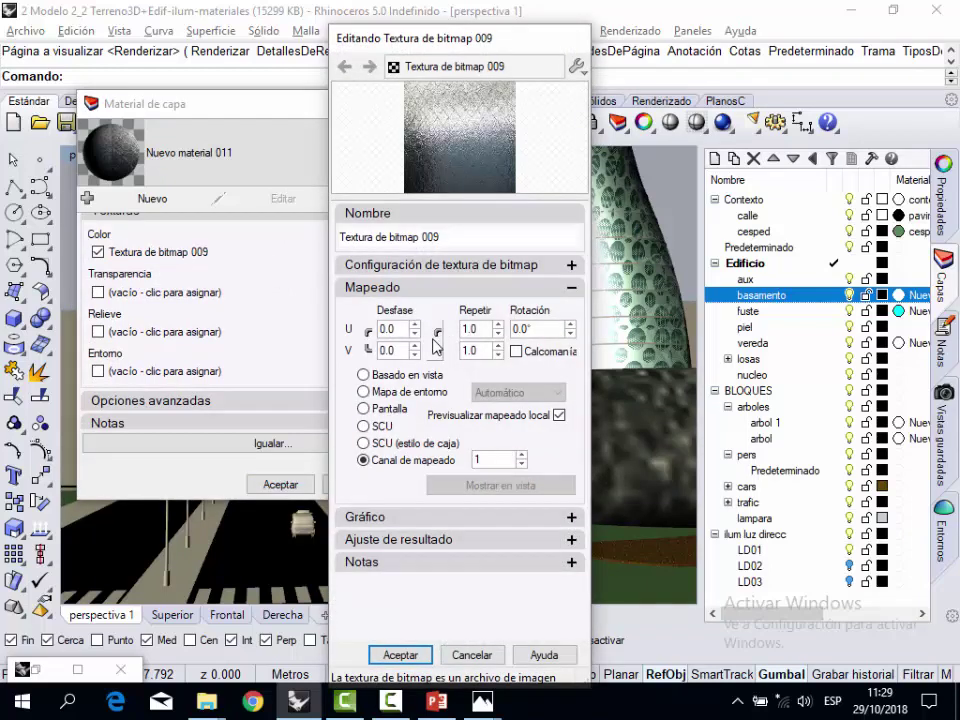
click(483, 330)
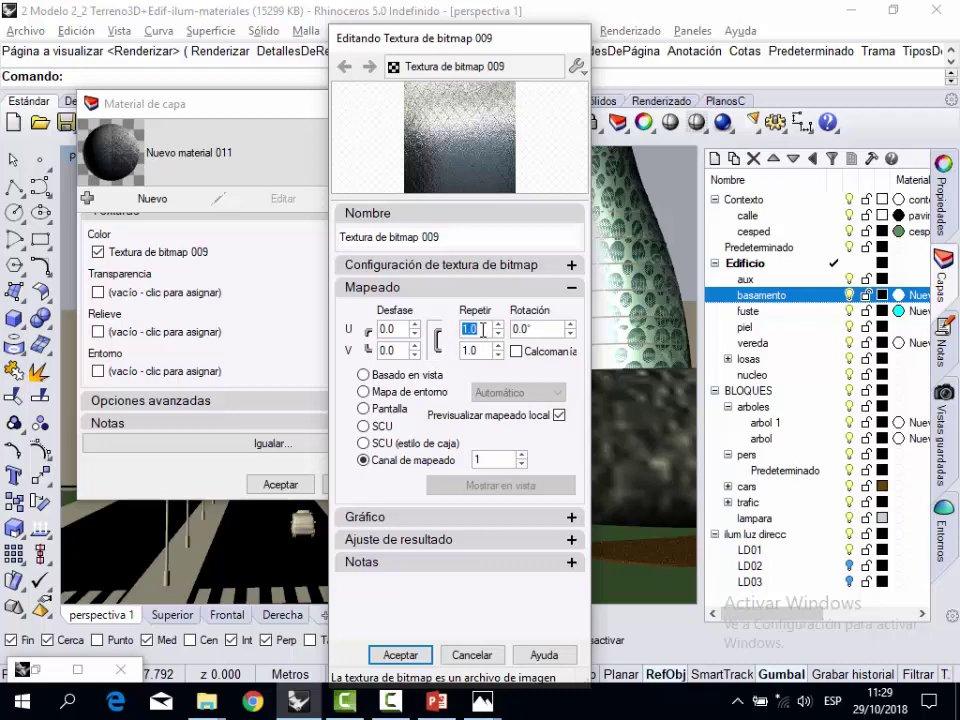
click(470, 350)
click(400, 654)
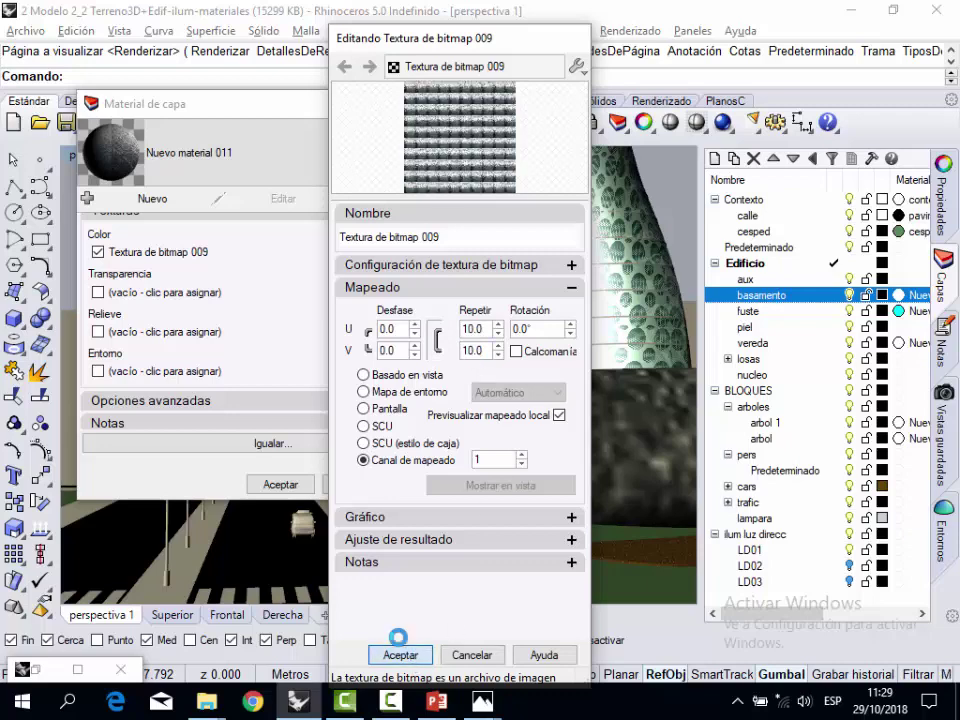
click(270, 484)
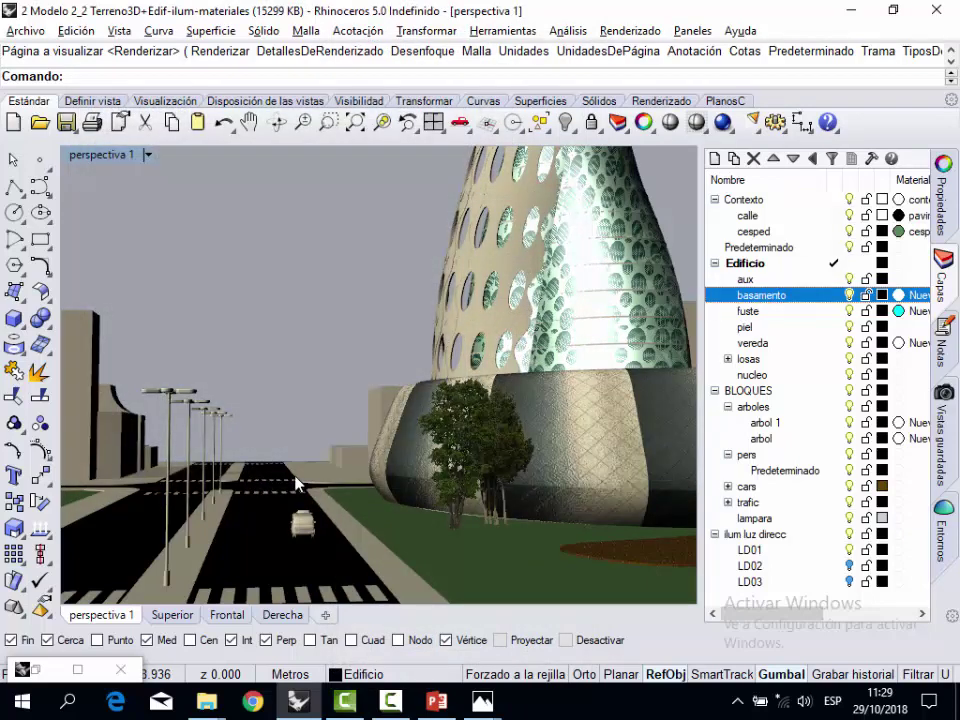
Clear the selection of the tower's skin and restore the saved view perspectiva 1.
click(463, 222)
key(Escape)
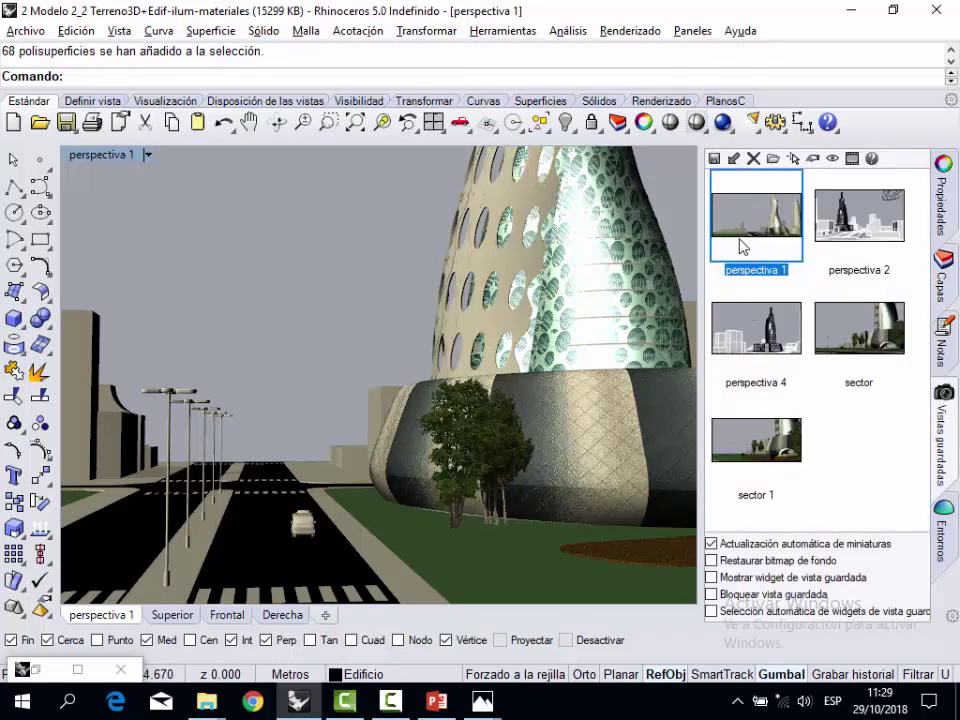
double_click(733, 217)
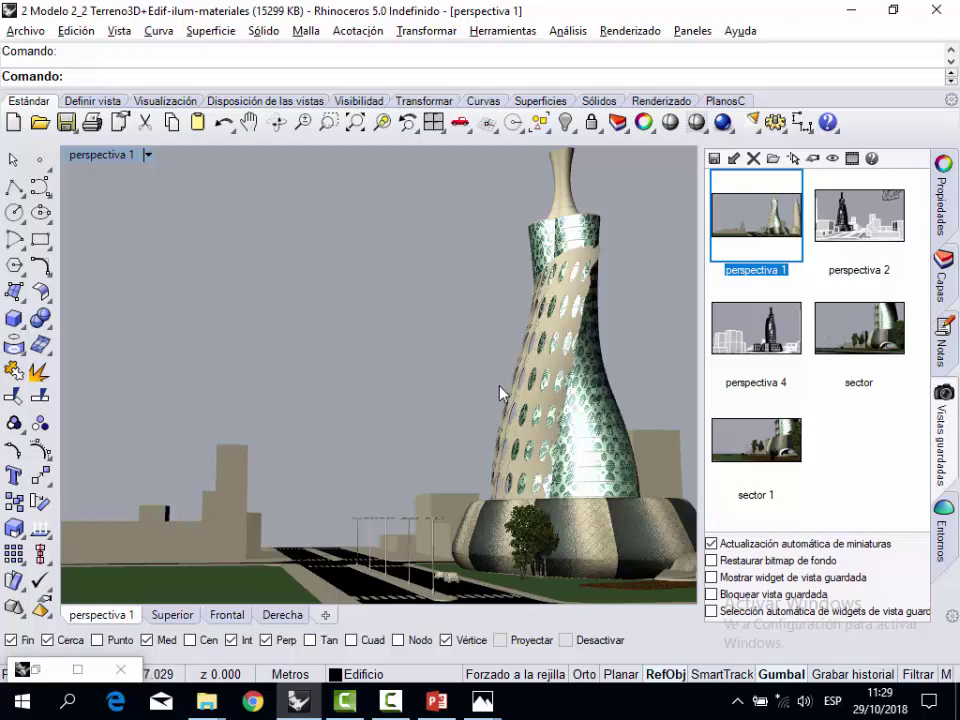
Start a new material for the piel layer and open the material file import at the folder Libreria de materiales torre01.
click(943, 270)
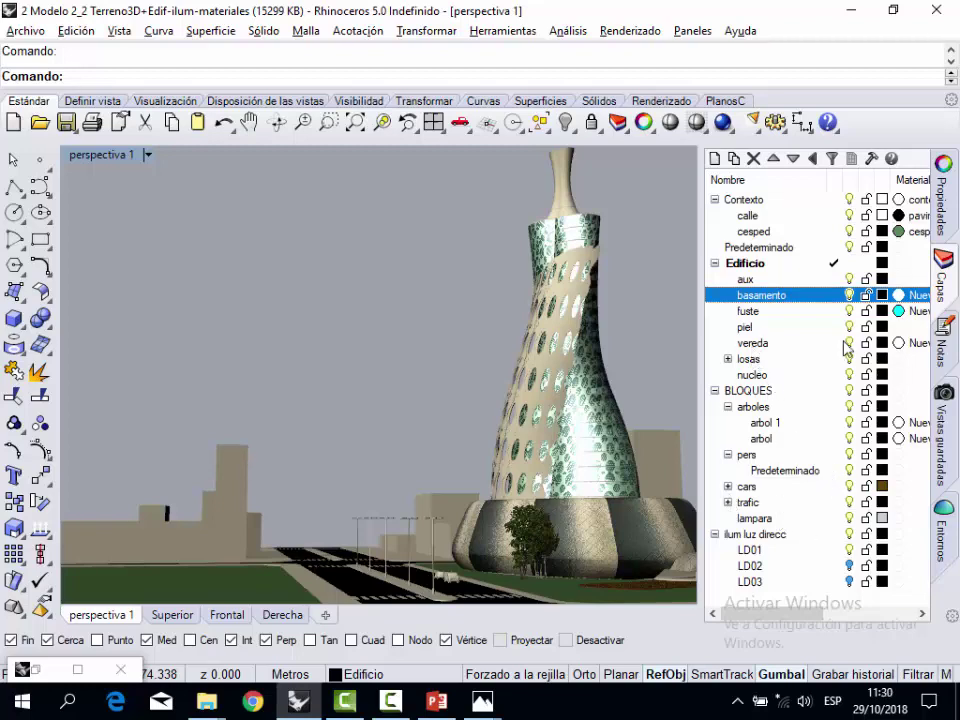
click(898, 328)
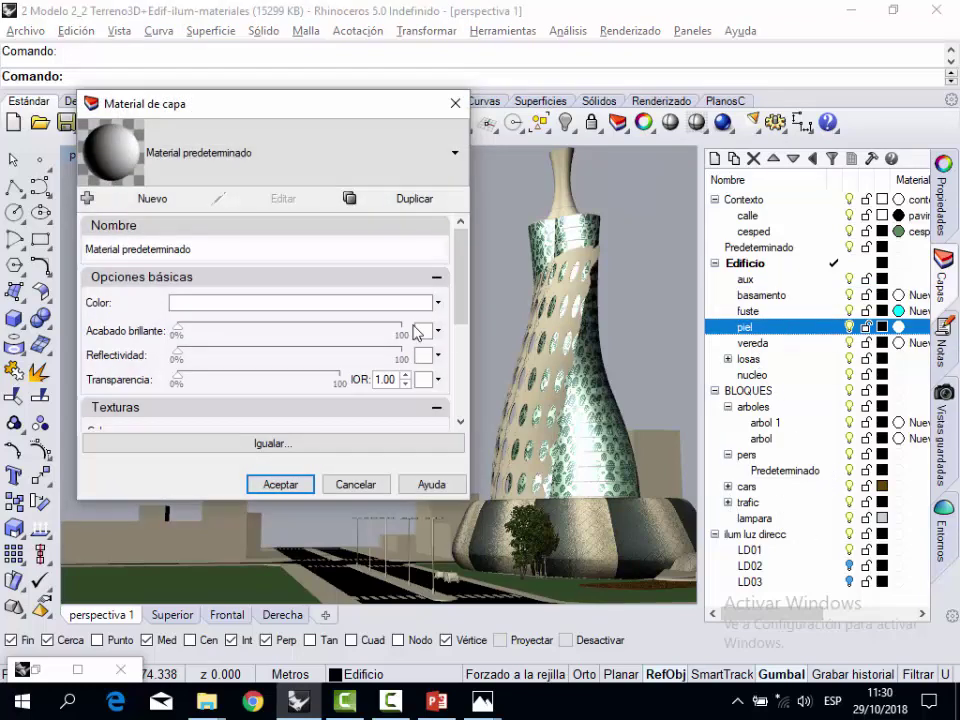
click(87, 199)
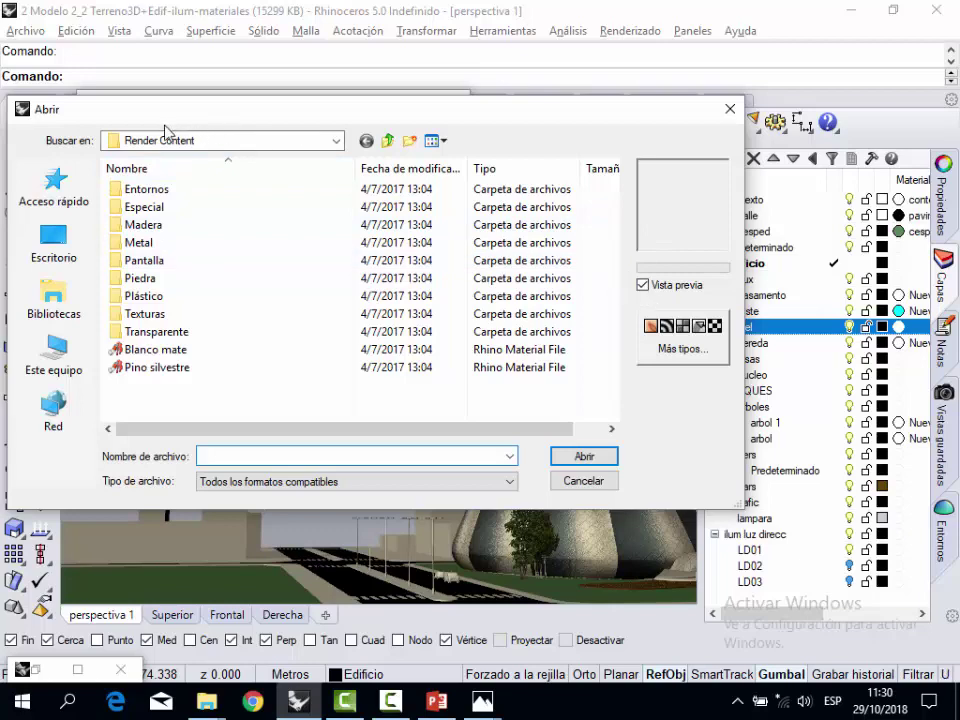
click(338, 143)
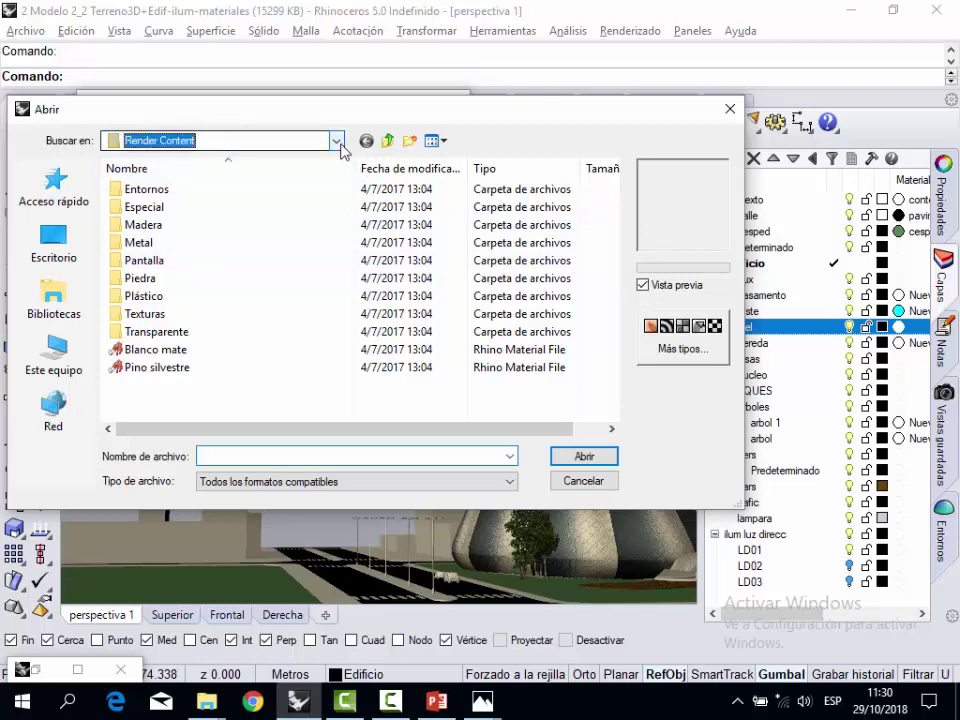
click(339, 143)
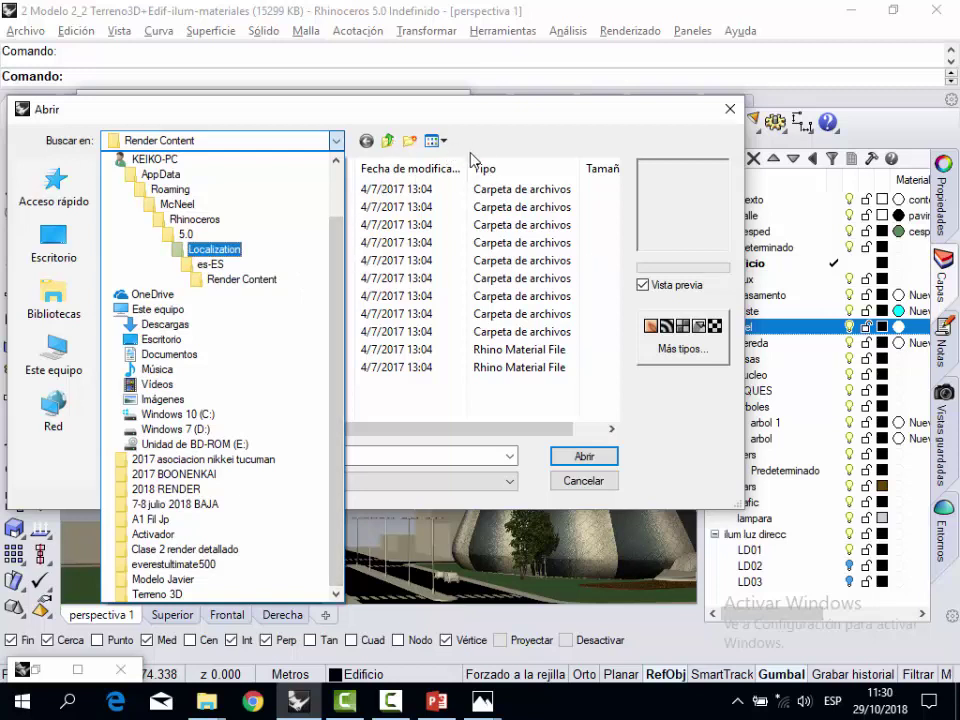
click(667, 345)
click(667, 335)
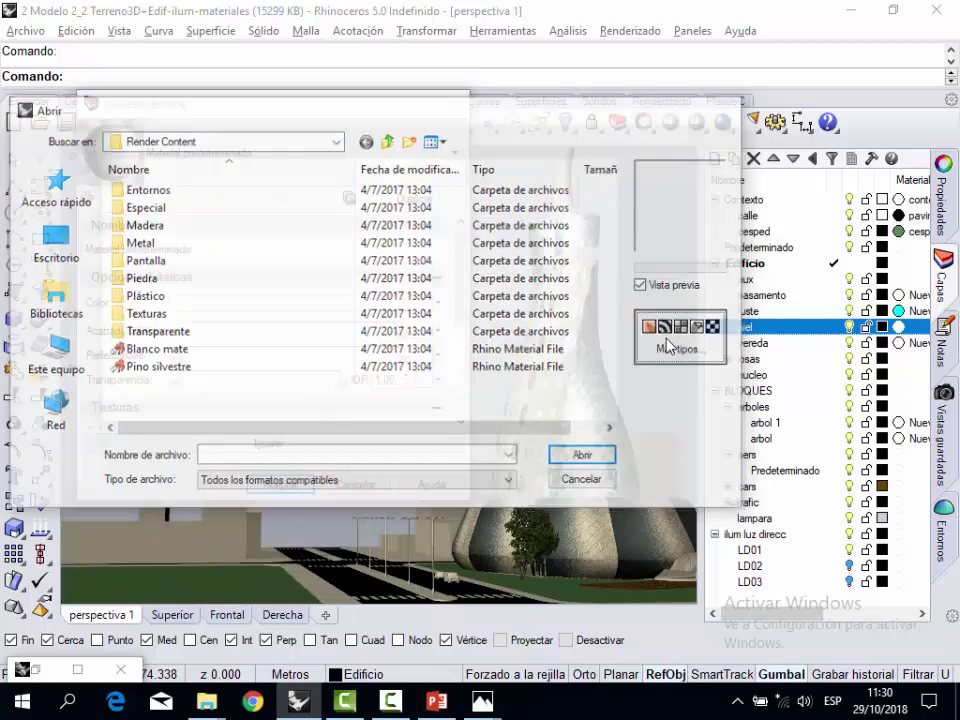
click(278, 183)
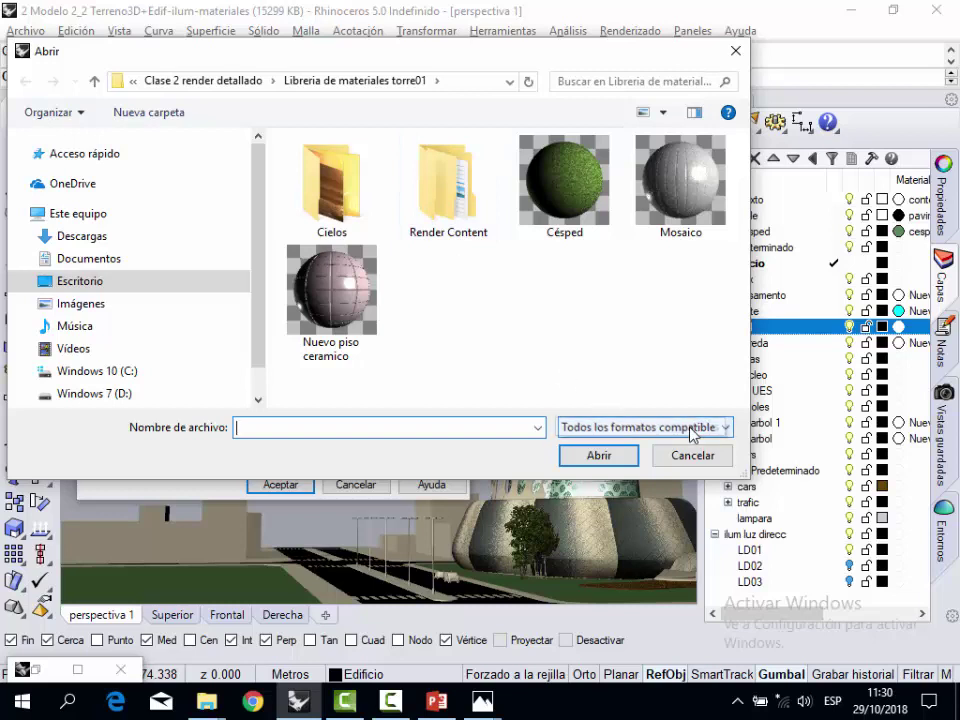
Show all file types, load Aluminio anodizado from the Metal folder in Render Content, and accept it as the piel layer's material.
click(726, 427)
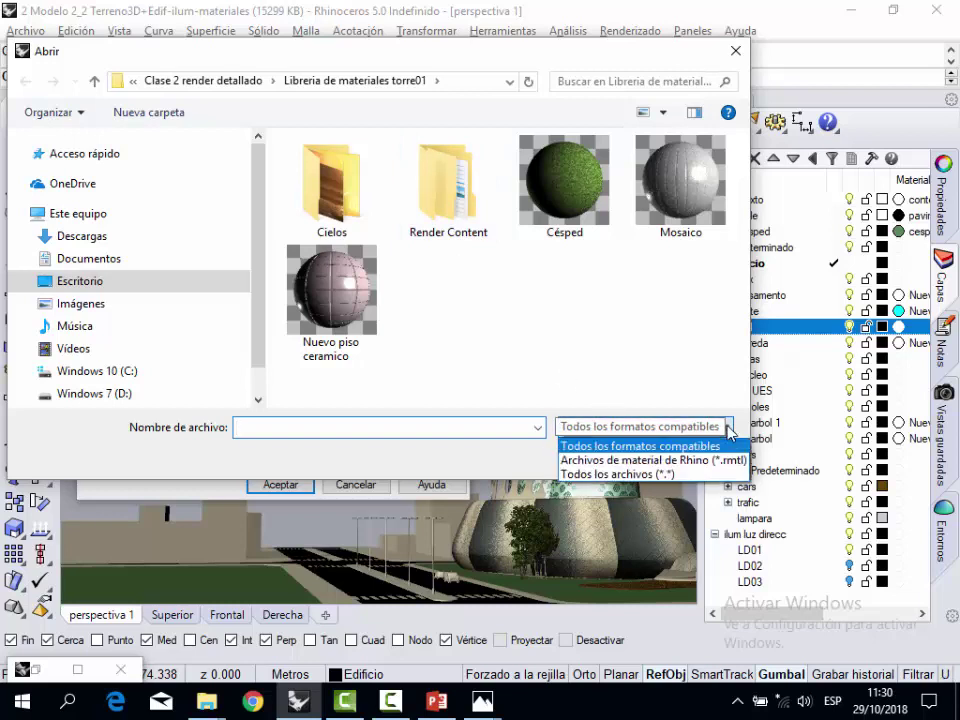
click(681, 475)
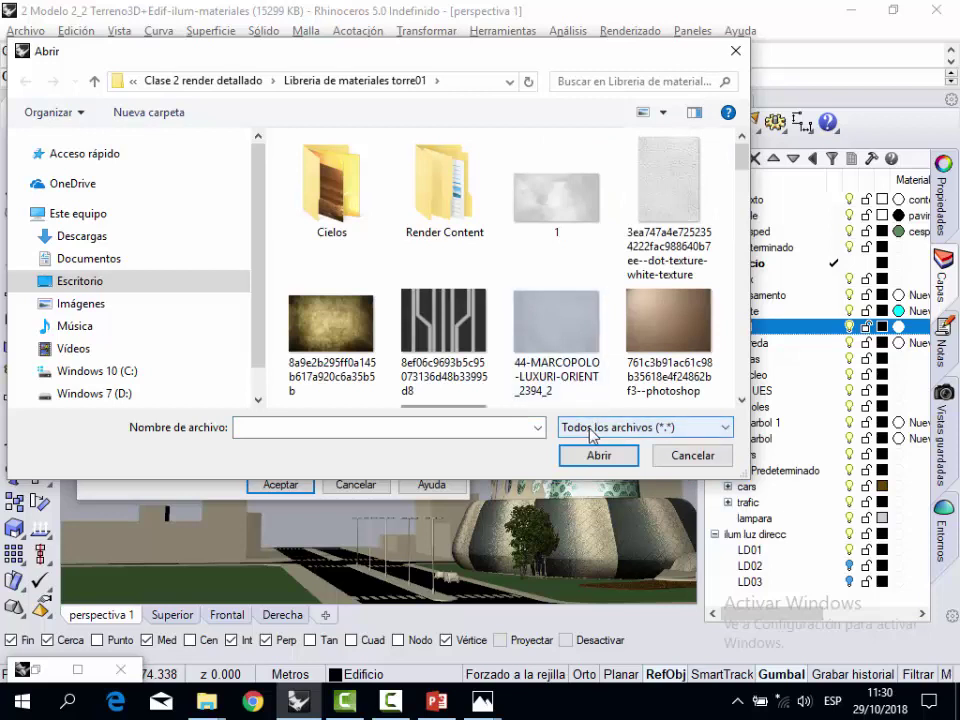
double_click(437, 192)
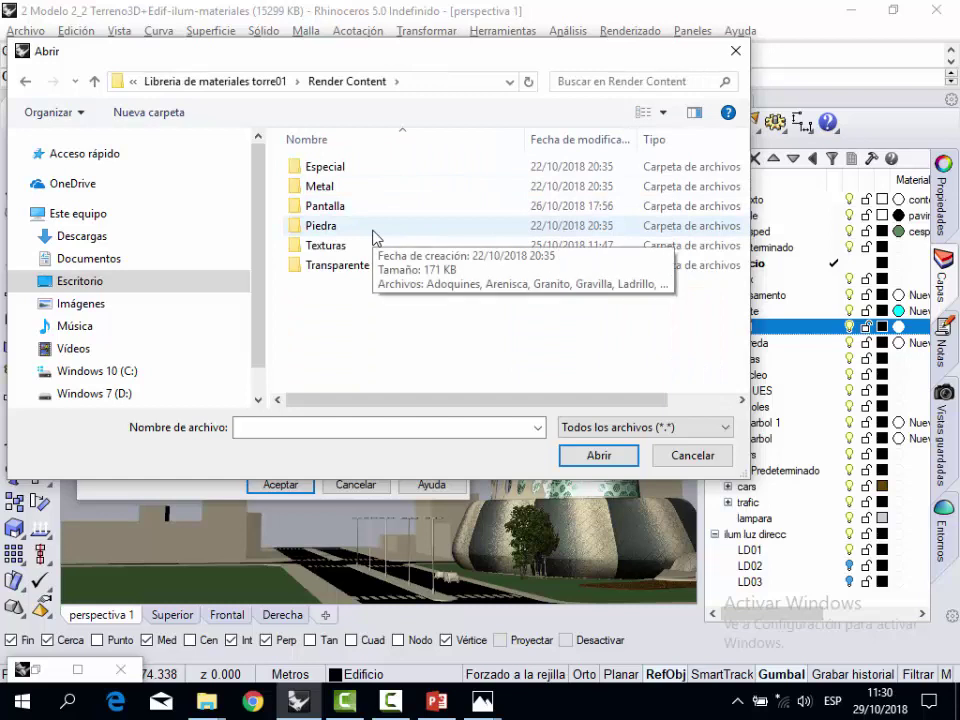
click(334, 193)
double_click(334, 192)
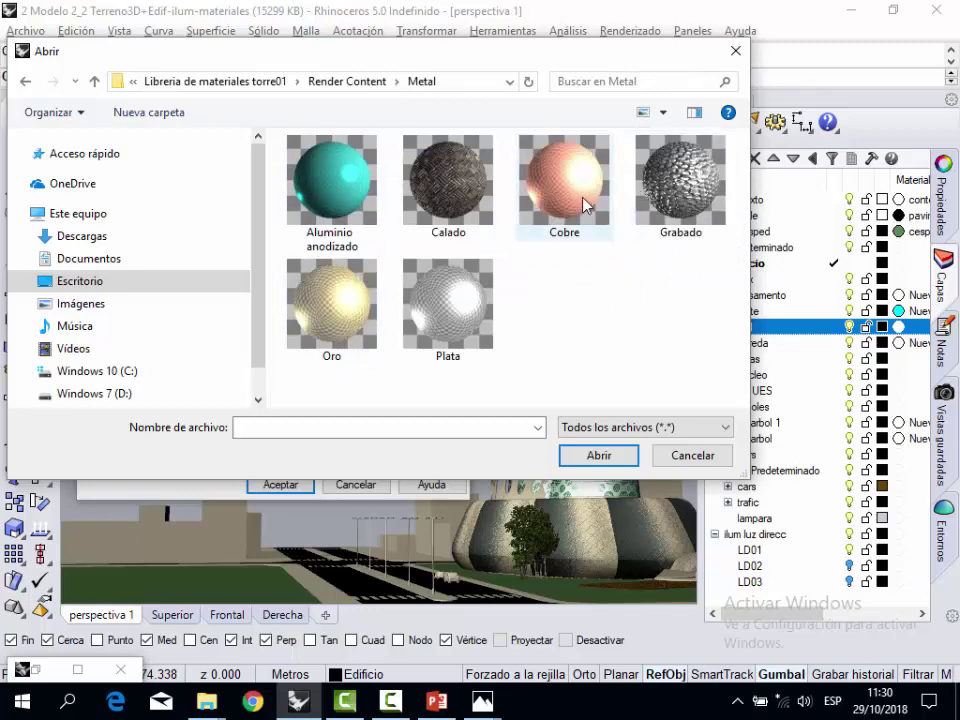
click(324, 200)
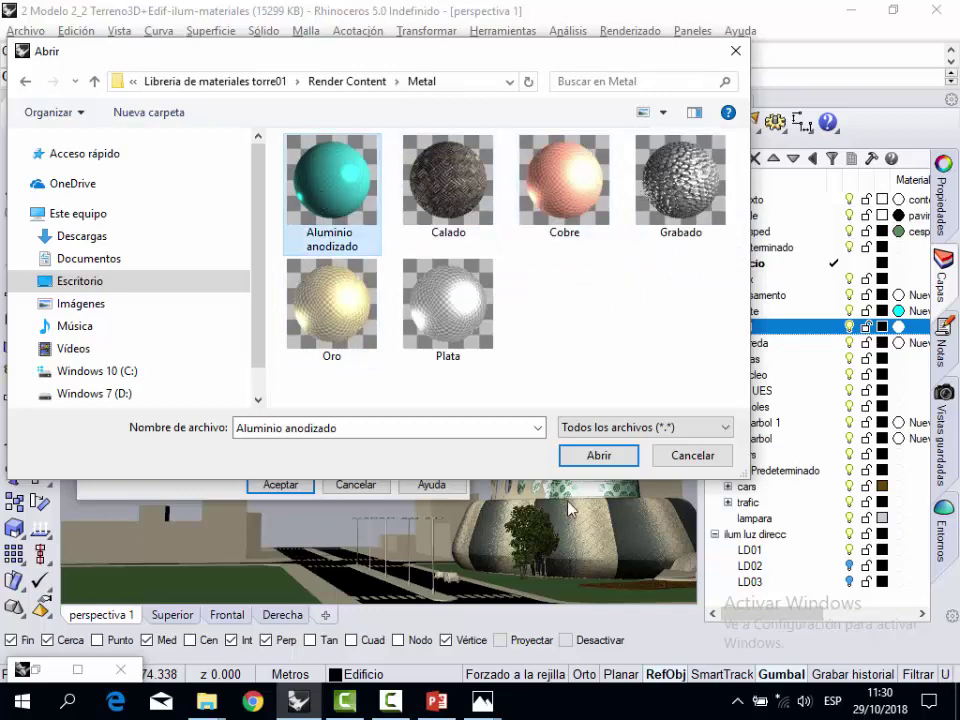
click(590, 458)
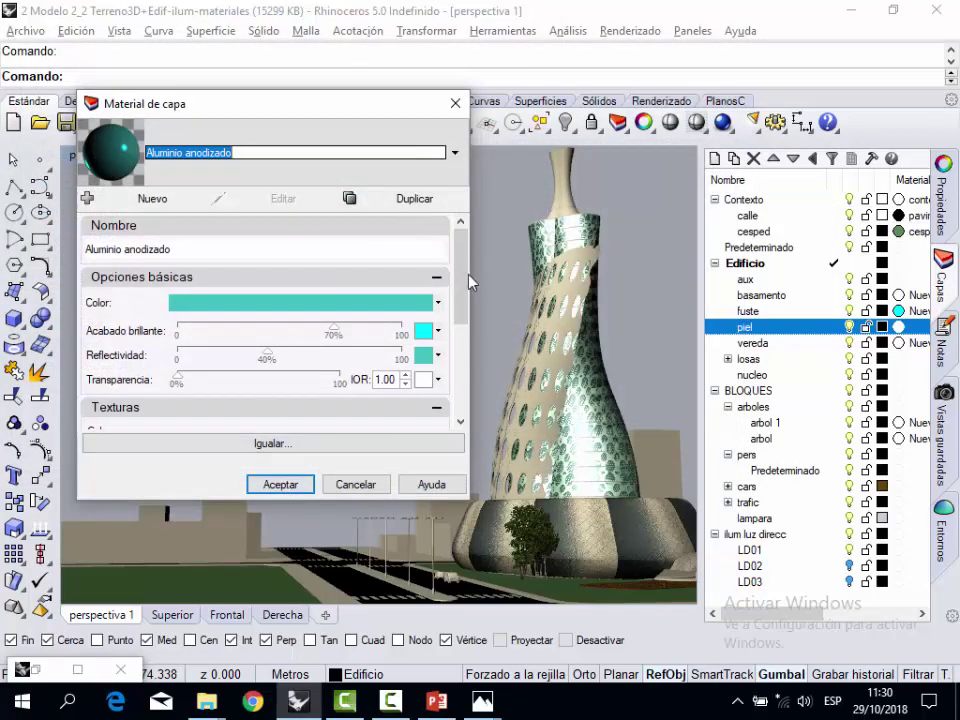
mouse_move(462, 278)
mouse_down()
mouse_move(460, 356)
mouse_move(457, 283)
mouse_up()
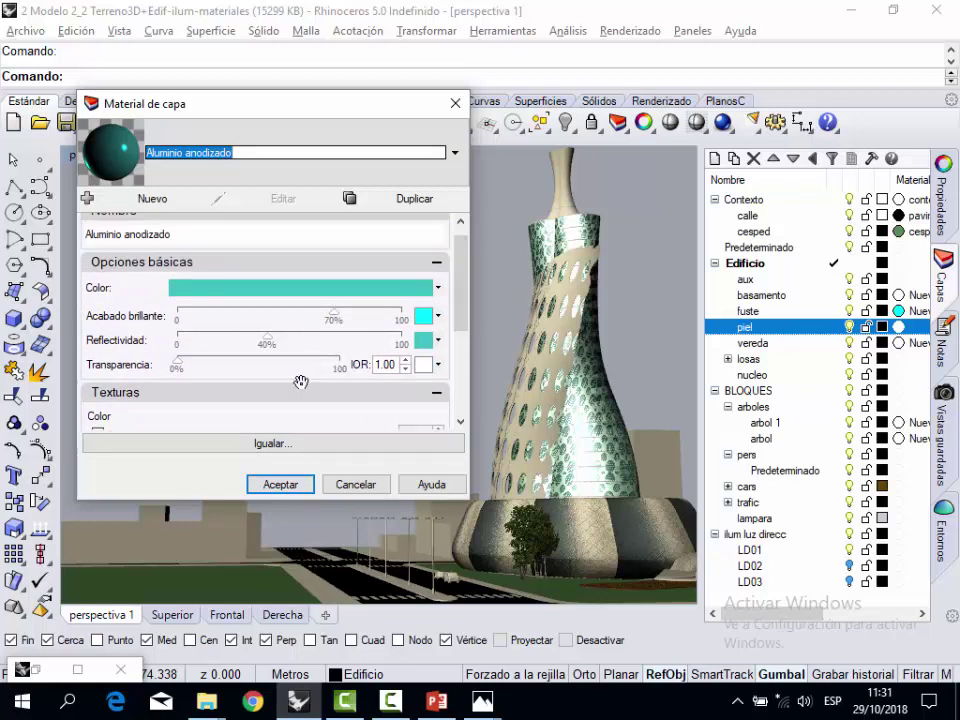
click(281, 486)
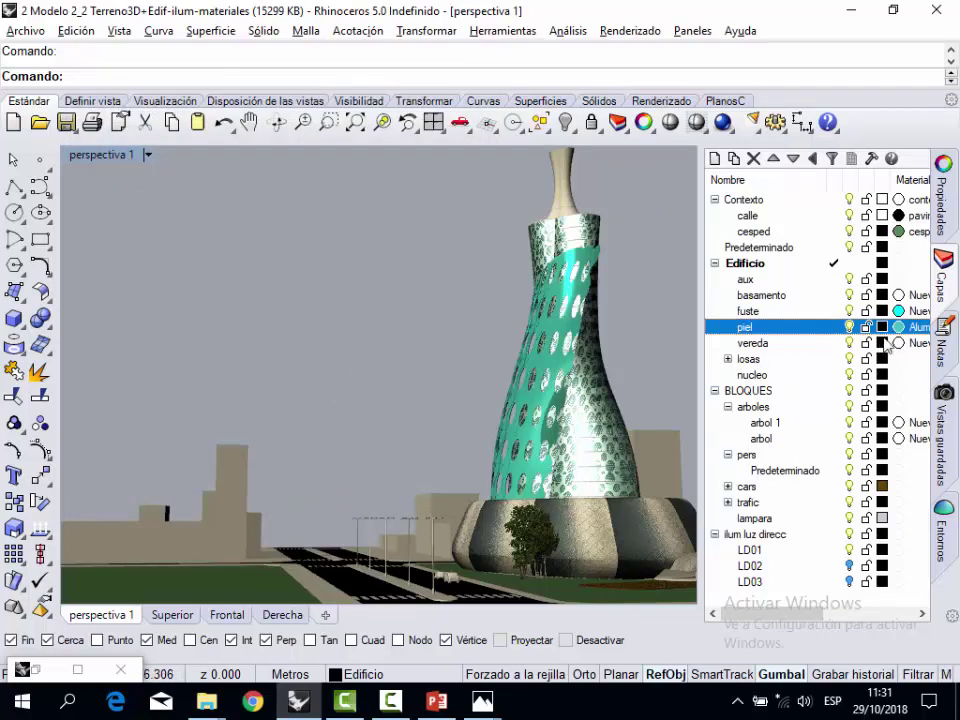
Review the layer material notes, then render the perspectiva 1 view to examine the tower's skin and close the render.
click(944, 340)
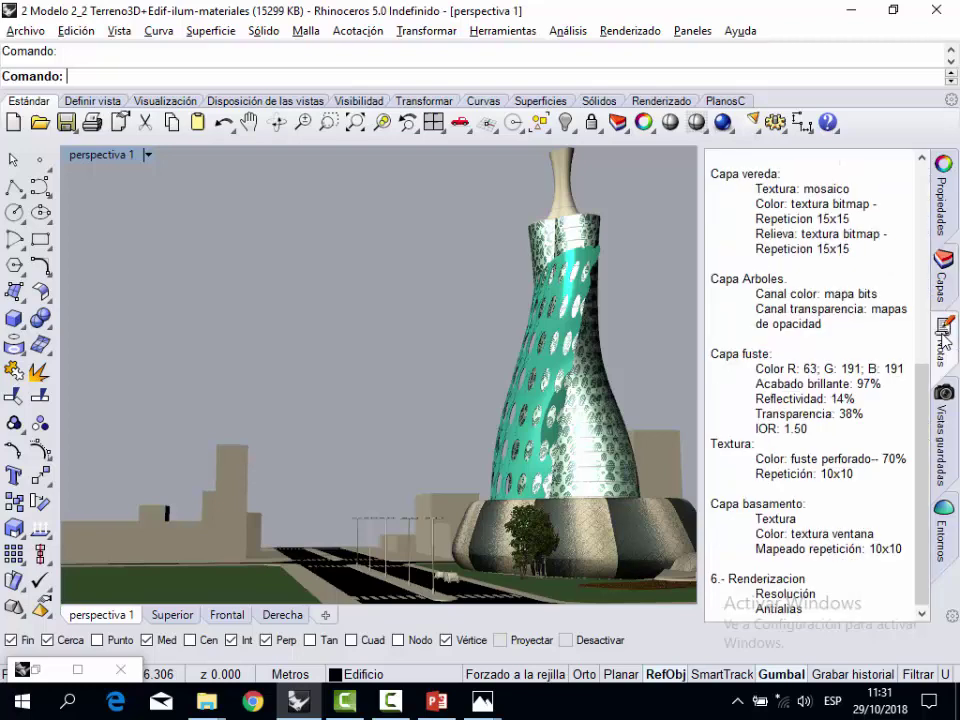
scroll(921, 424, down, 1)
click(723, 122)
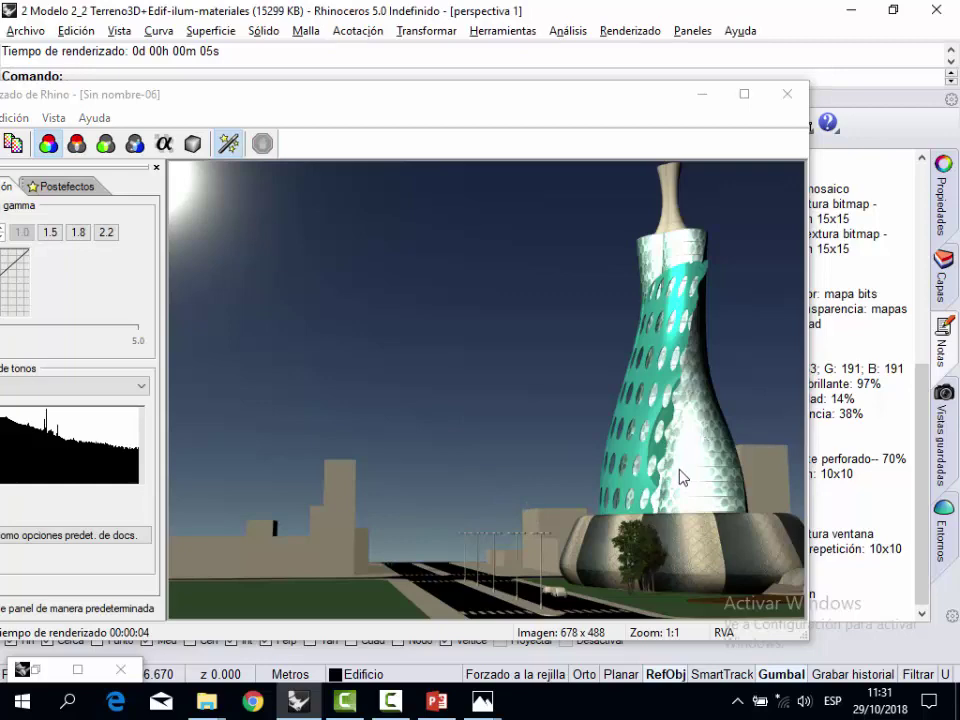
click(787, 94)
Turn on the light layer LD02, render the perspectiva 1 view again and minimize the render window.
click(941, 280)
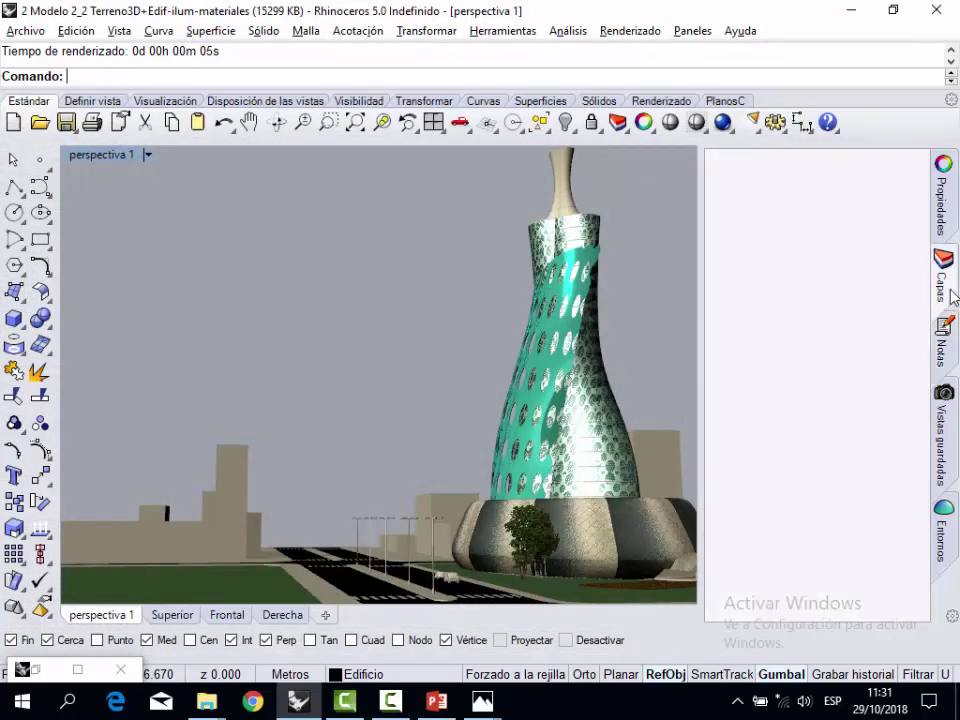
click(849, 566)
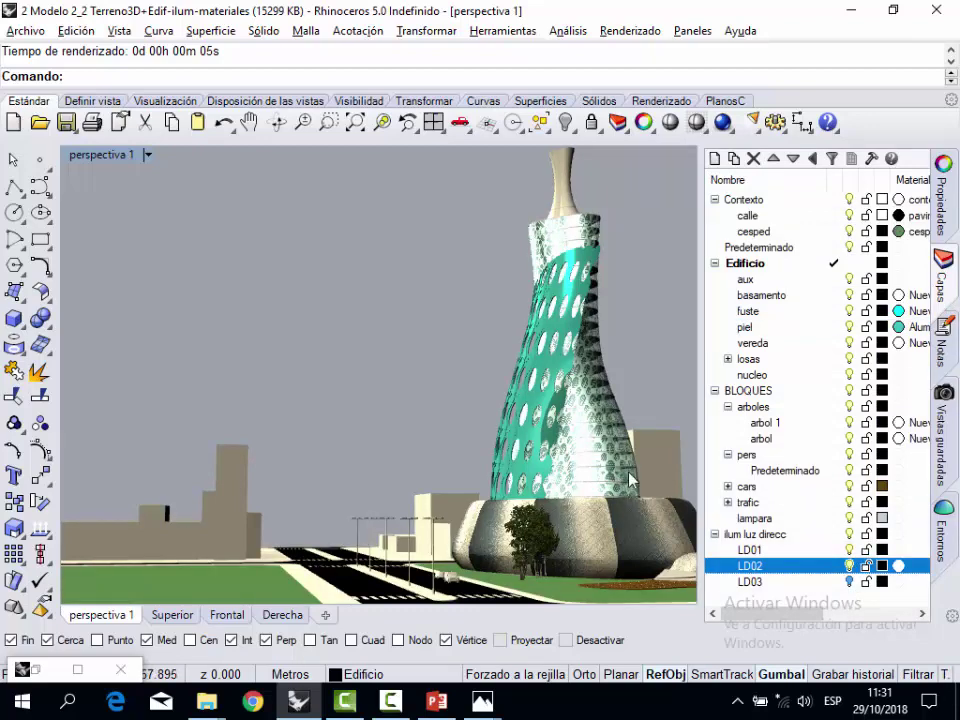
click(941, 420)
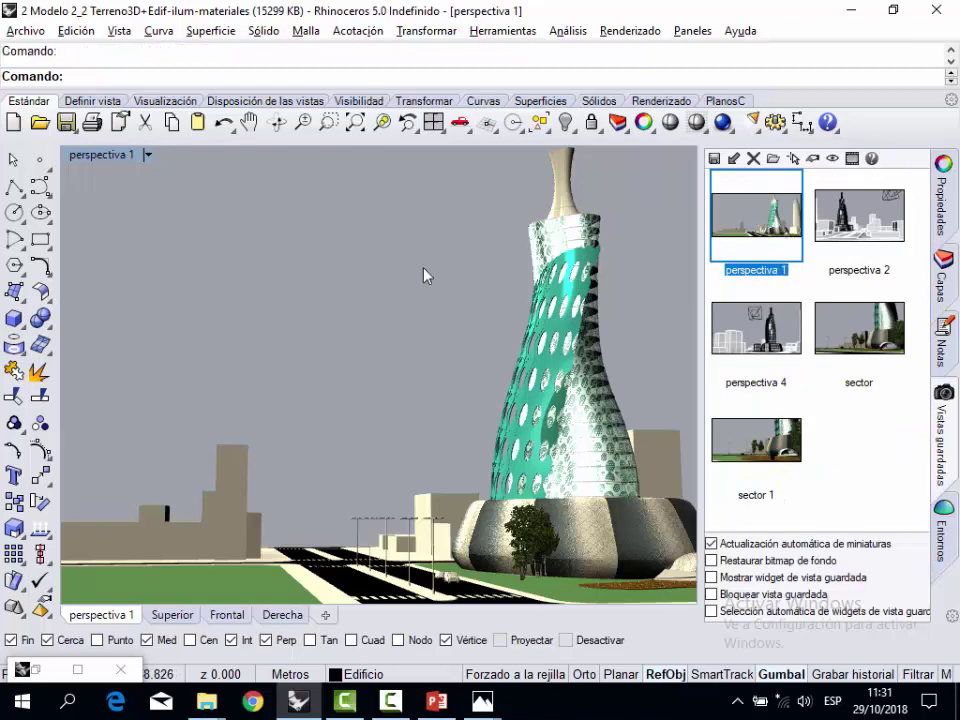
click(724, 123)
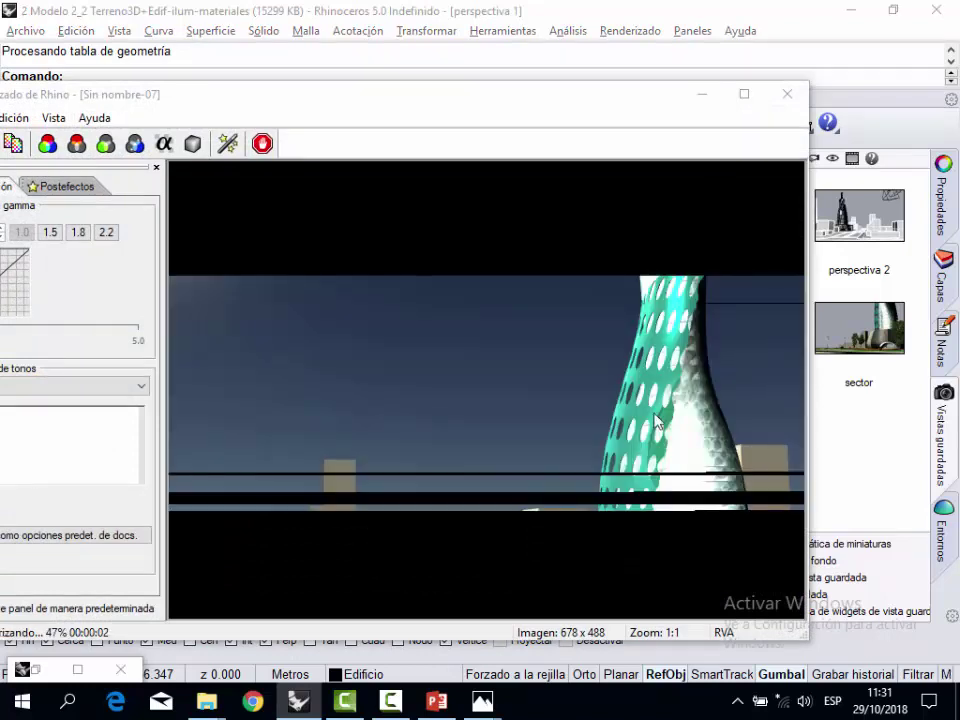
click(704, 96)
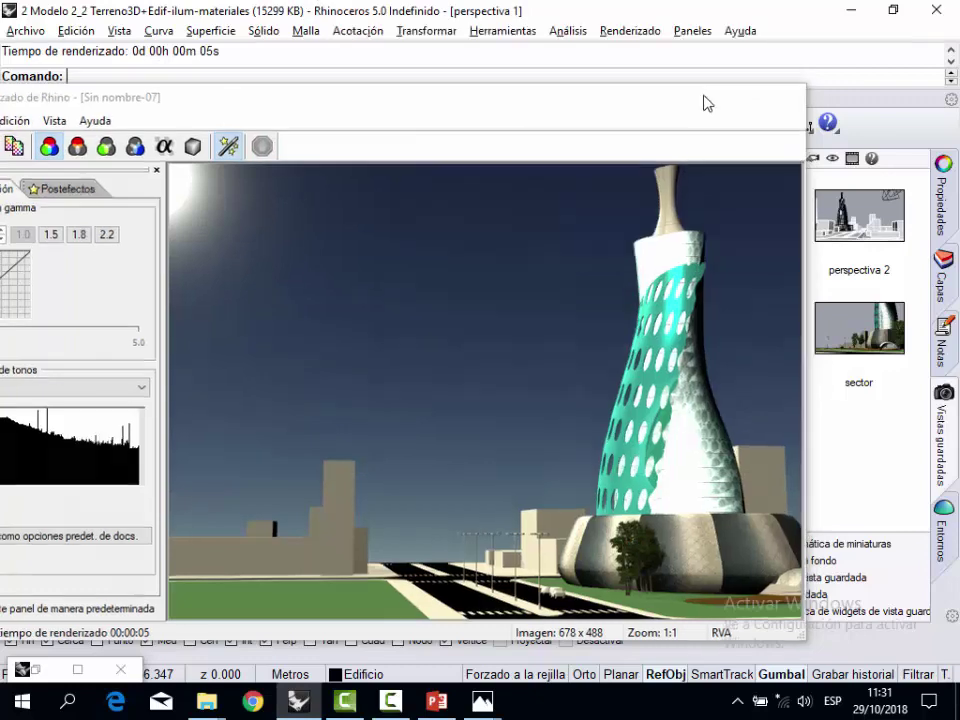
Set the fuste layer material's gloss finish (Acabado brillante) to 0%, accept it and render the view again.
click(950, 280)
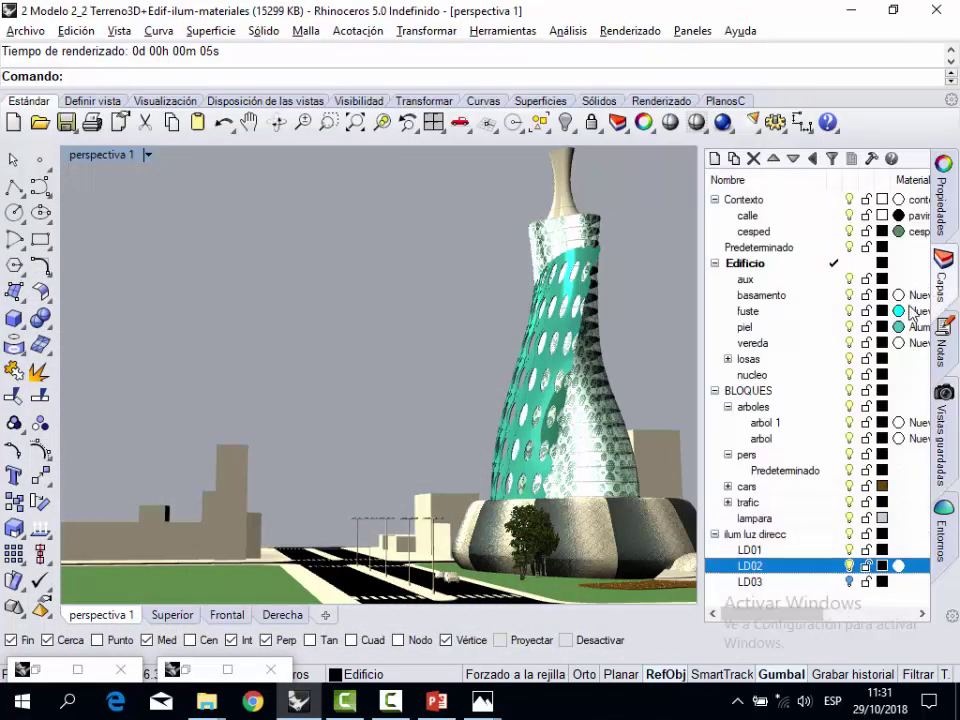
click(898, 311)
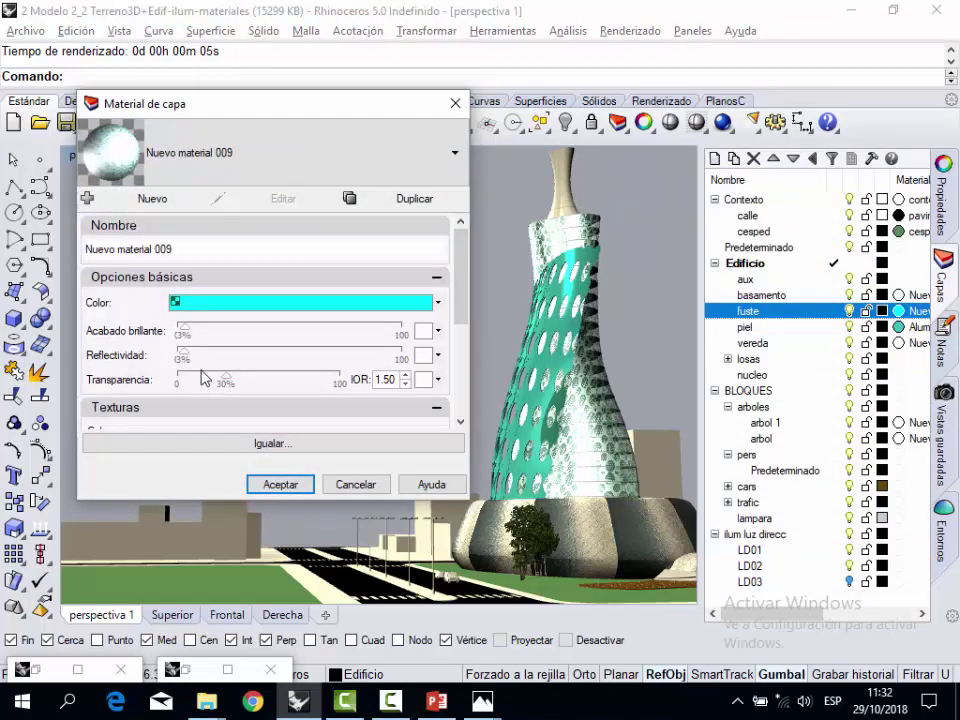
mouse_move(188, 342)
mouse_down()
mouse_move(174, 334)
mouse_move(182, 356)
mouse_up()
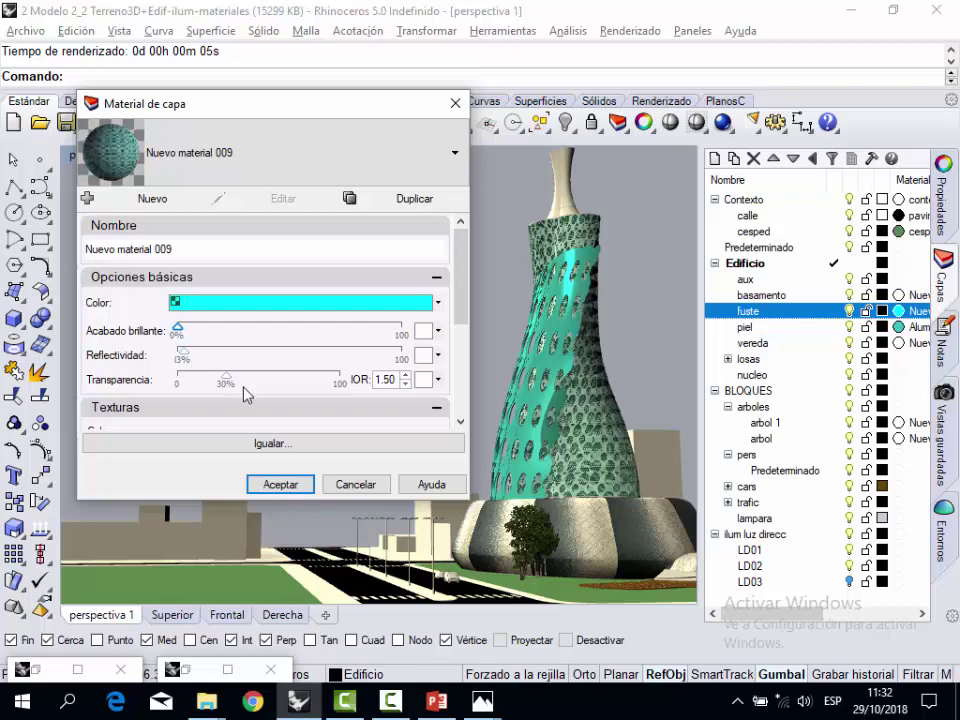
click(281, 485)
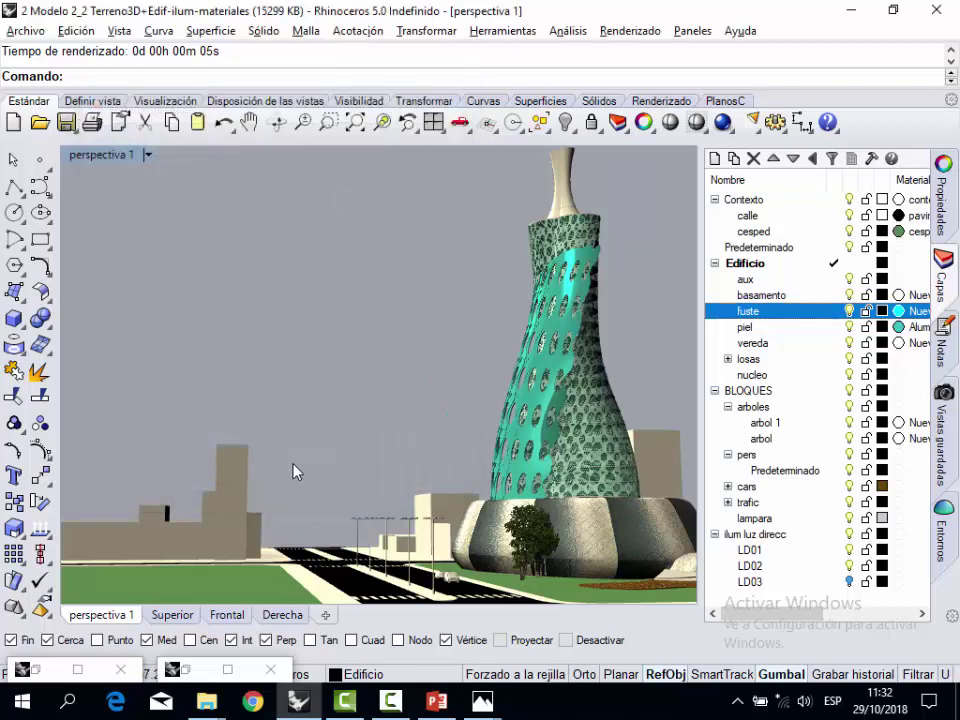
click(721, 122)
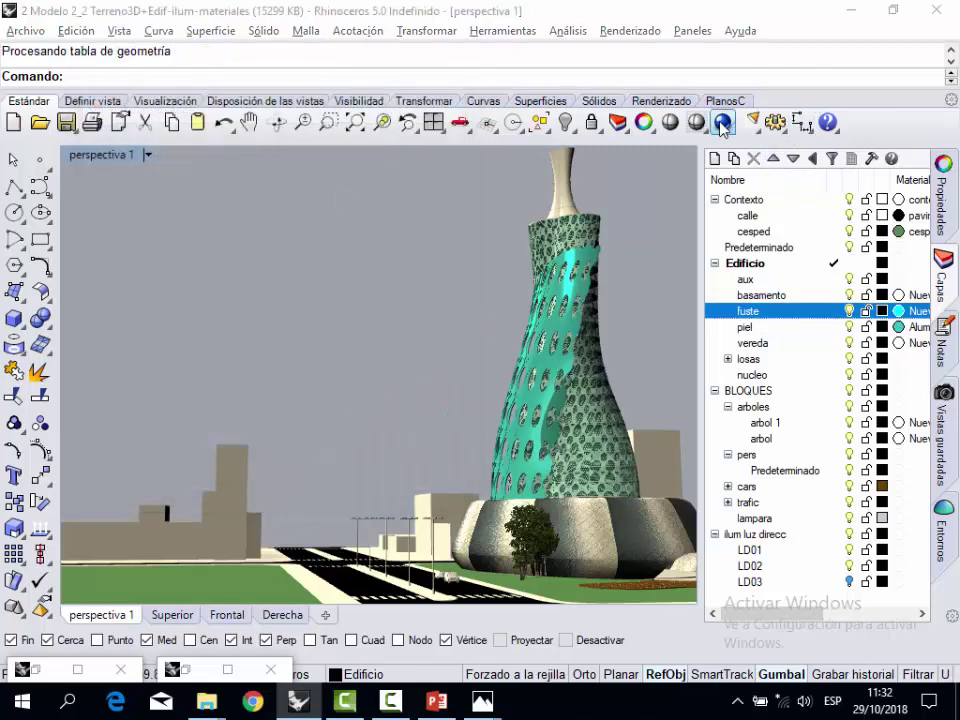